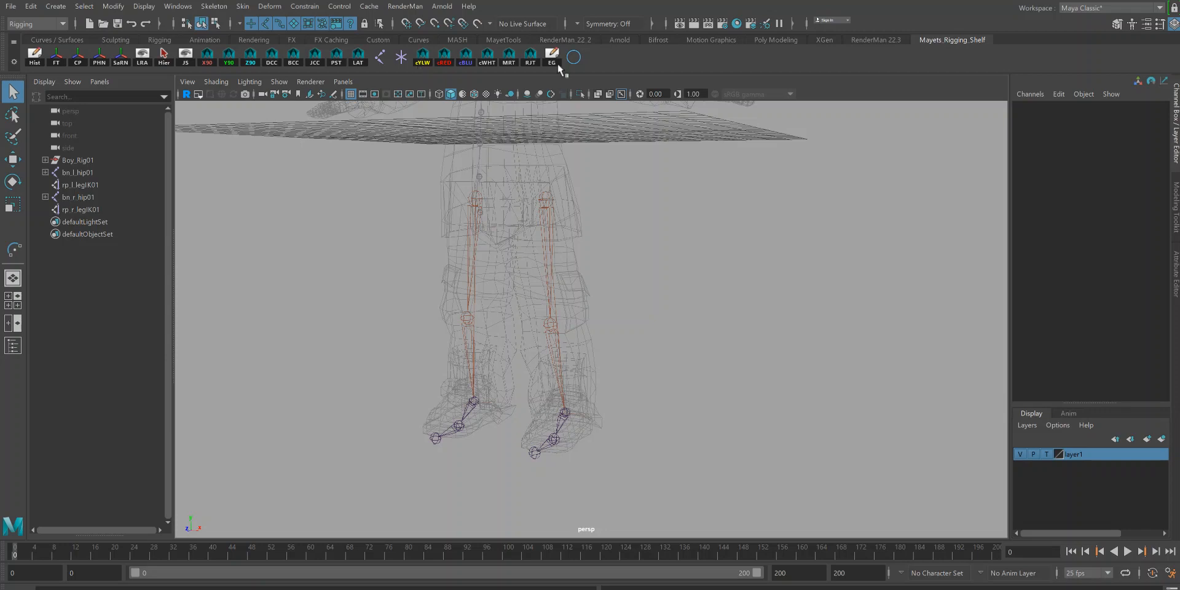
Step: Create a NURBS circle for the left foot control
{"action": "left_click", "coordinate": [575, 58]}
{"action": "left_click_drag", "start_coordinate": [694, 270], "coordinate": [596, 303], "text": "alt"}
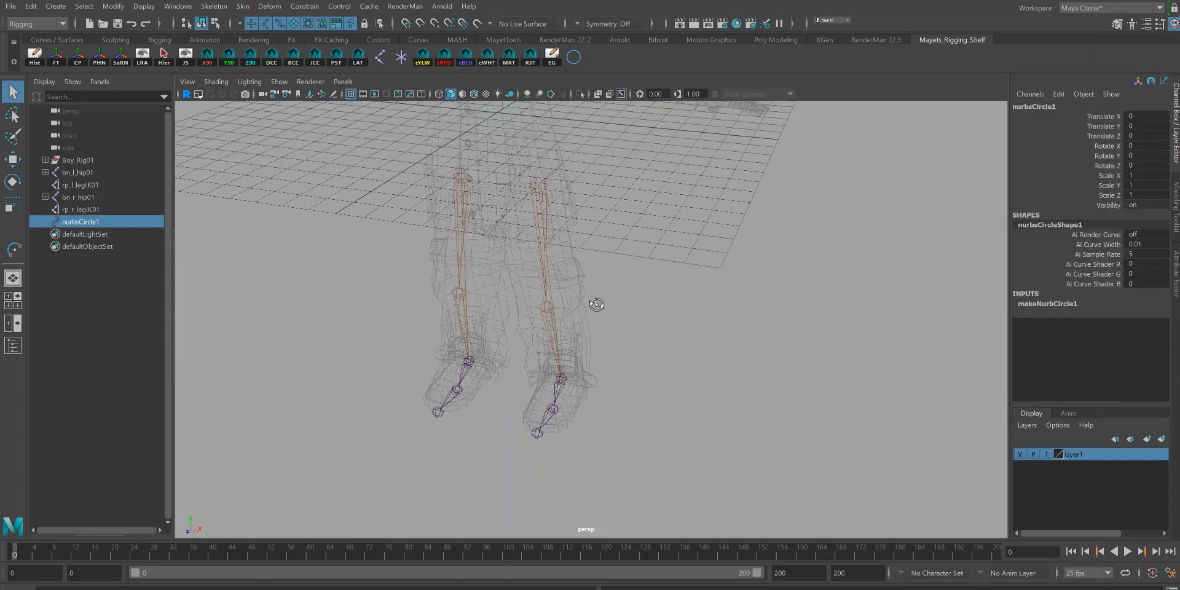
{"action": "left_click_drag", "start_coordinate": [561, 397], "coordinate": [614, 366], "text": "alt"}
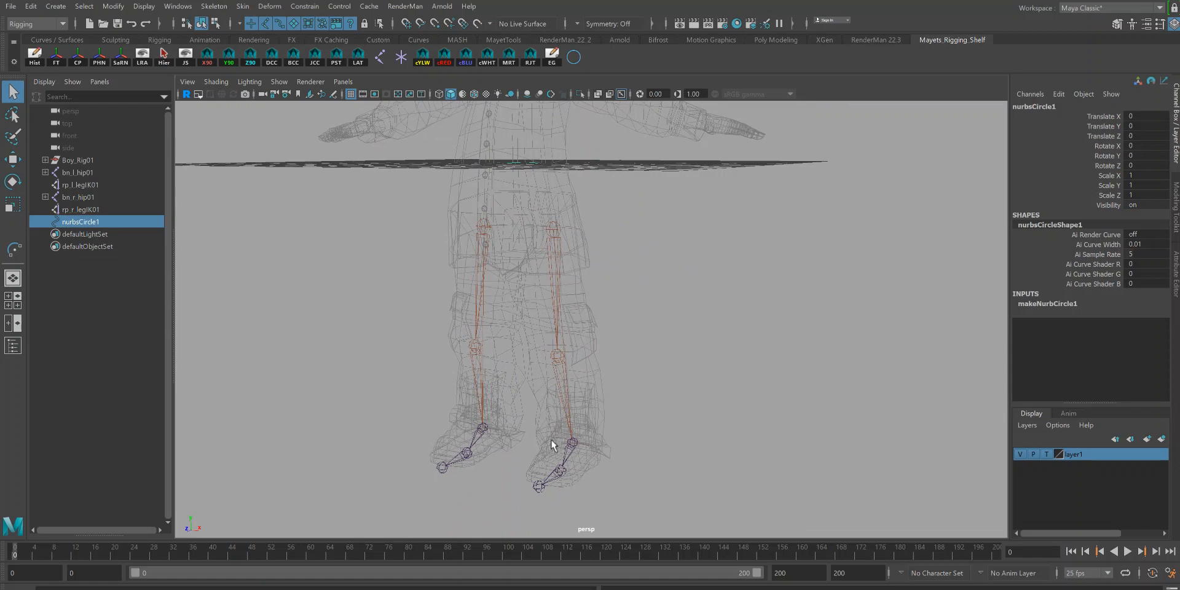
{"action": "mouse_move", "coordinate": [713, 406]}
{"action": "left_mouse_down", "text": "alt"}
{"action": "mouse_move", "coordinate": [685, 405]}
{"action": "mouse_move", "coordinate": [702, 408]}
{"action": "left_mouse_up", "text": "alt"}
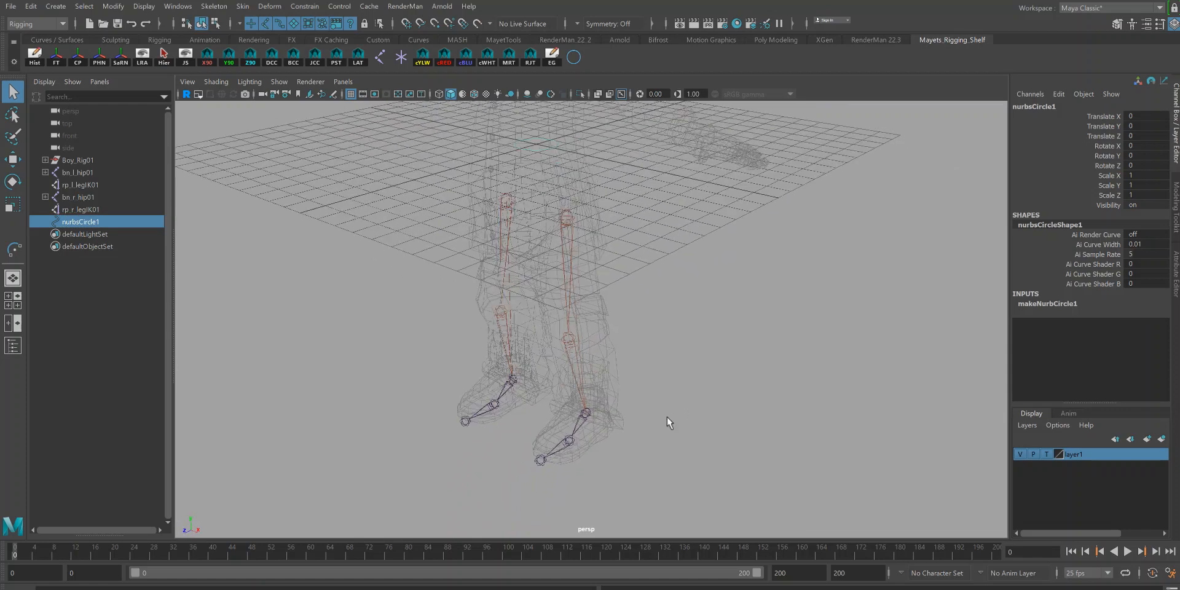
Step: Select the circle and point-snap it to the left ankle joint
{"action": "left_click", "coordinate": [574, 442]}
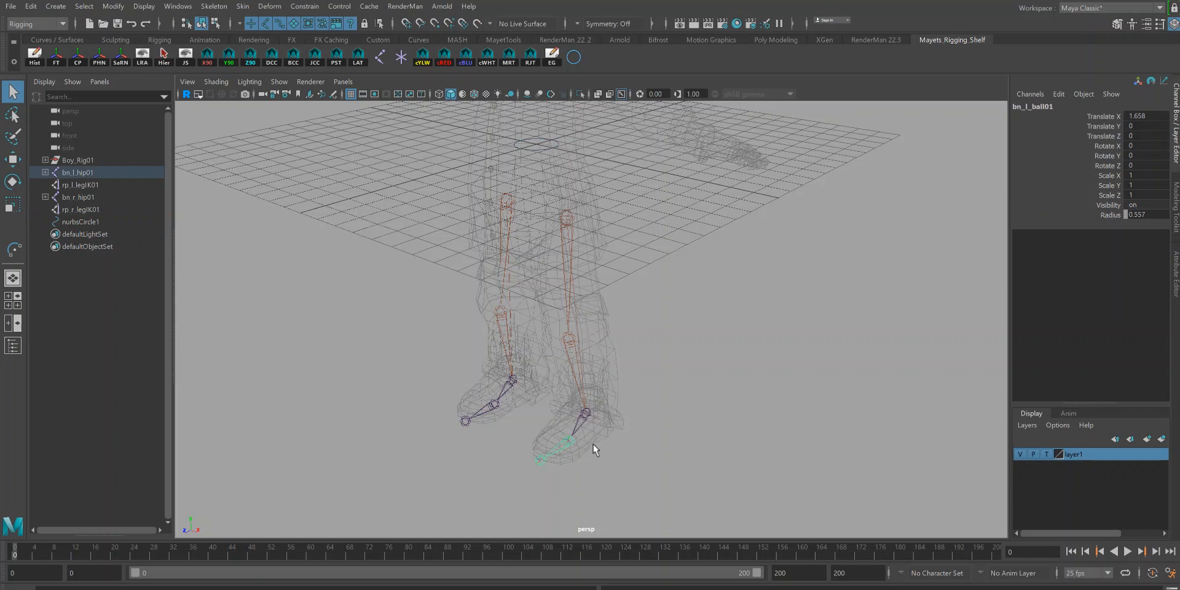
{"action": "left_click", "coordinate": [650, 330]}
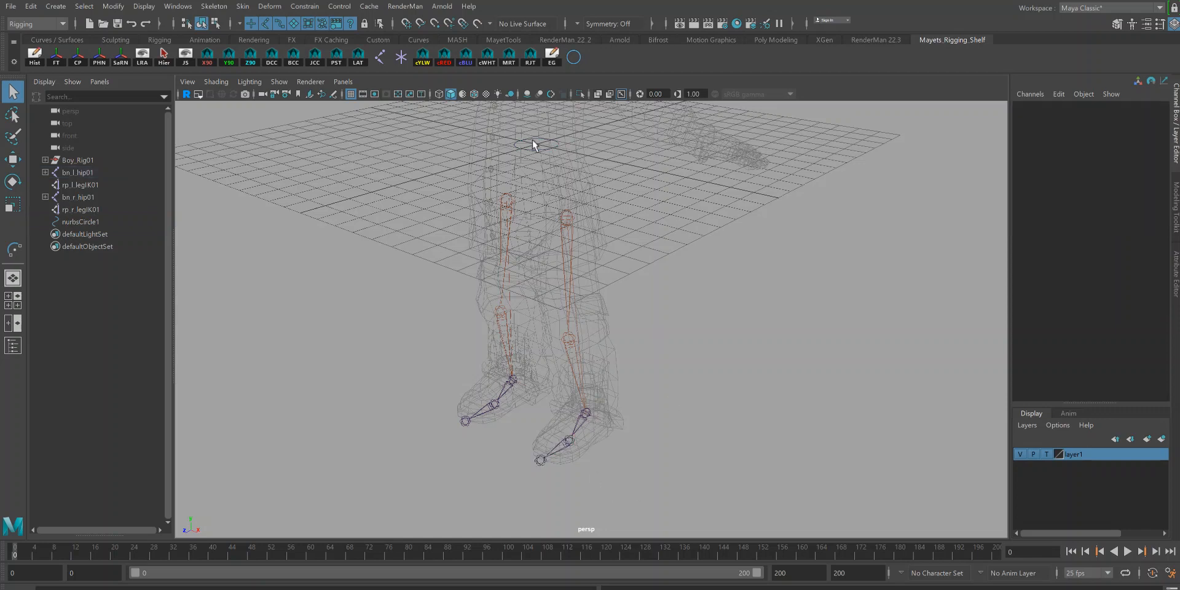
{"action": "left_click", "coordinate": [566, 148]}
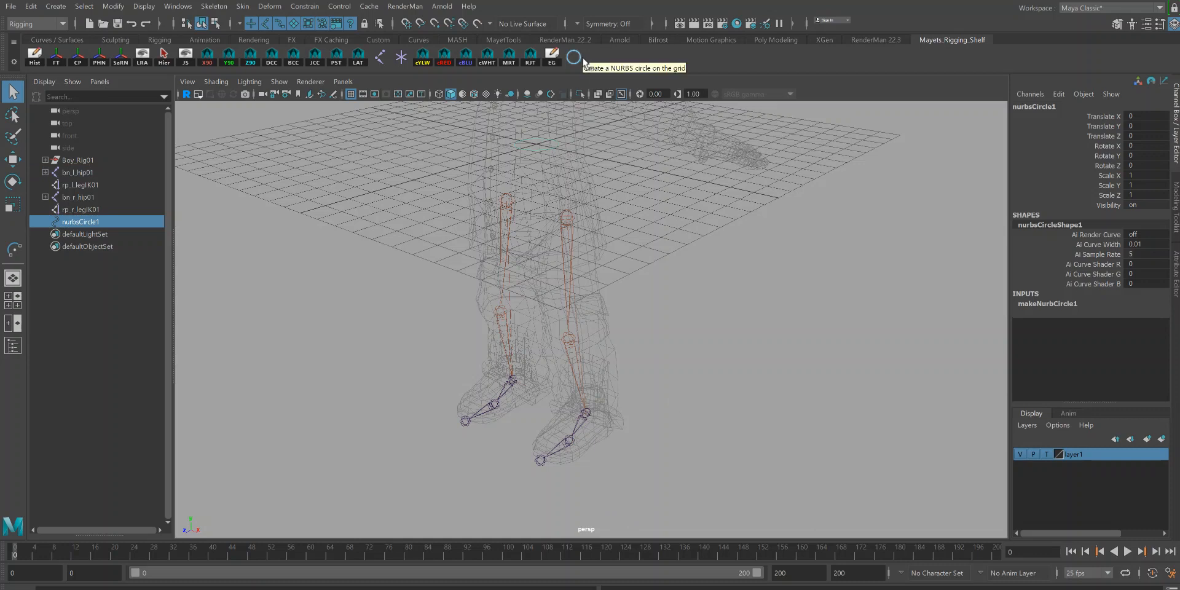
{"action": "left_click", "coordinate": [58, 8]}
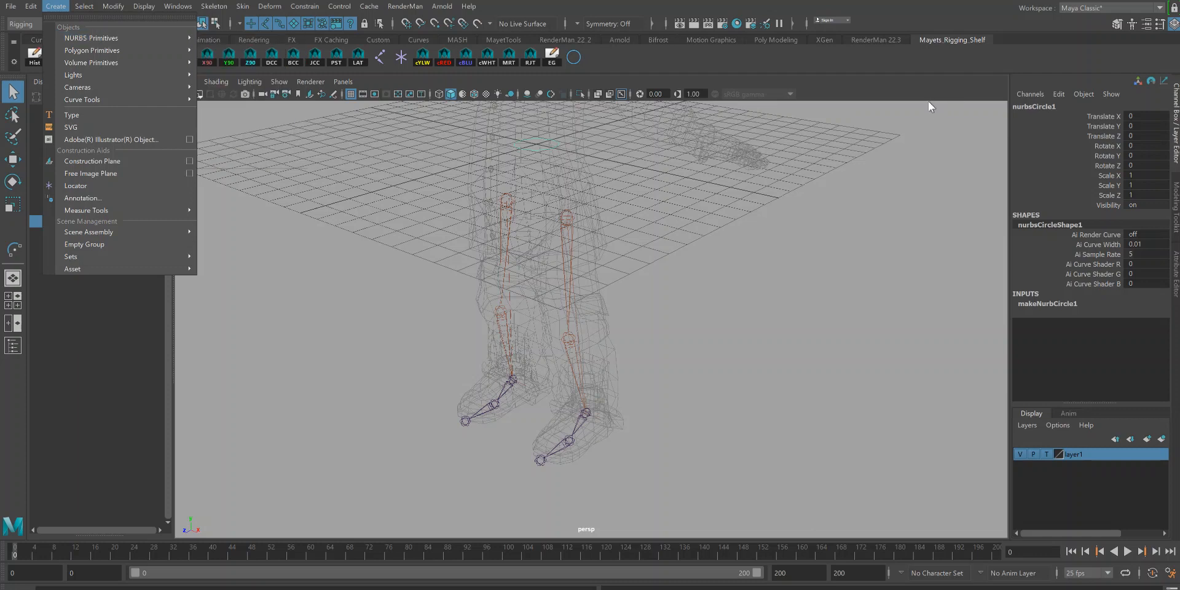
{"action": "left_click", "coordinate": [888, 175]}
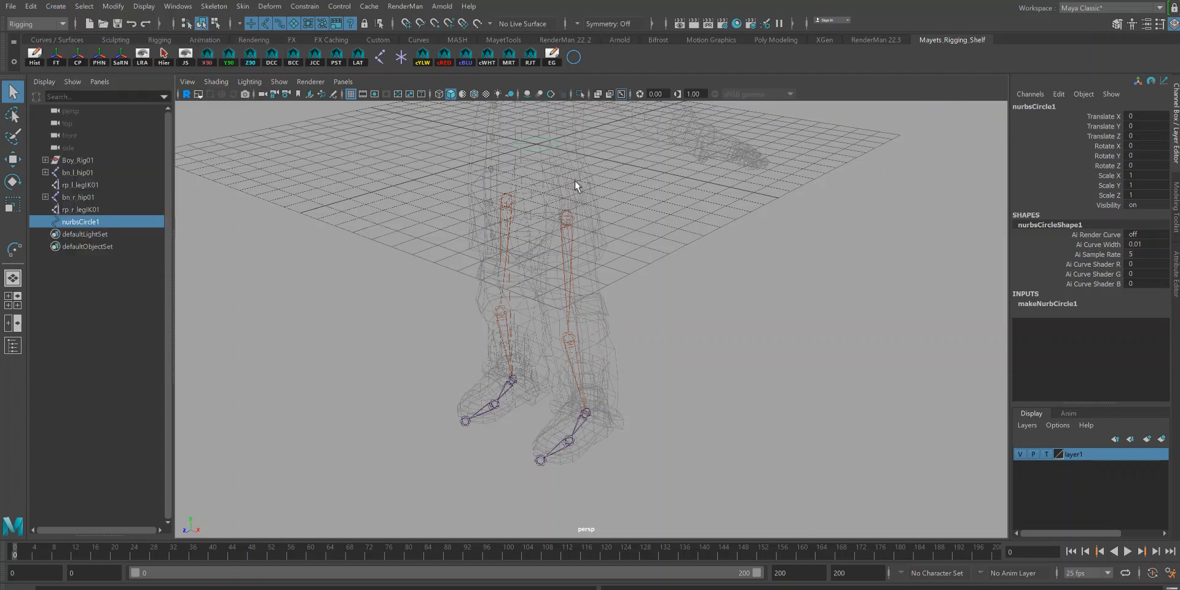
{"action": "key", "text": "w"}
{"action": "key", "text": "v"}
{"action": "left_click_drag", "start_coordinate": [538, 158], "coordinate": [586, 413]}
{"action": "left_click_drag", "start_coordinate": [707, 428], "coordinate": [692, 404], "text": "alt"}
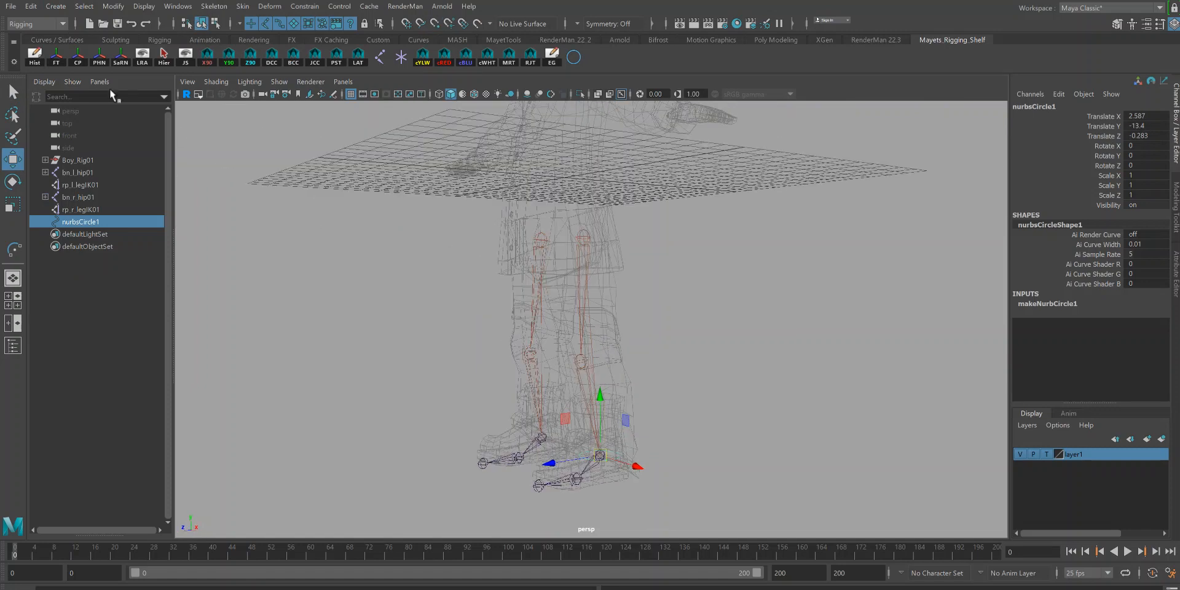
Step: Freeze the circle's transformations and rename it cc_l_foot01
{"action": "left_click", "coordinate": [36, 61]}
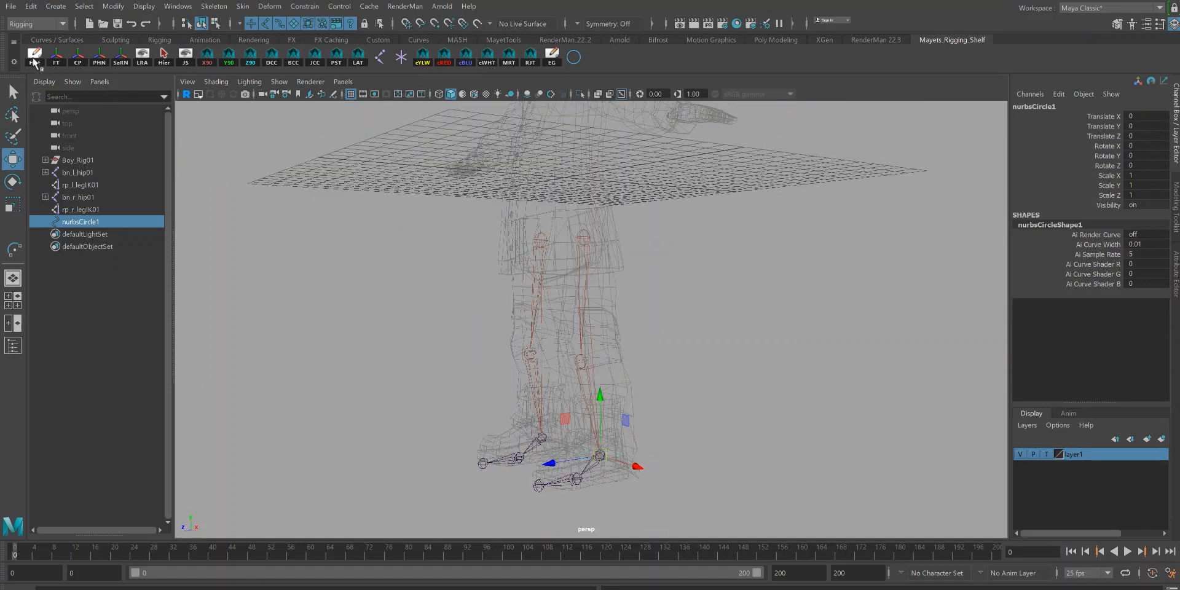
{"action": "double_click", "coordinate": [1031, 107]}
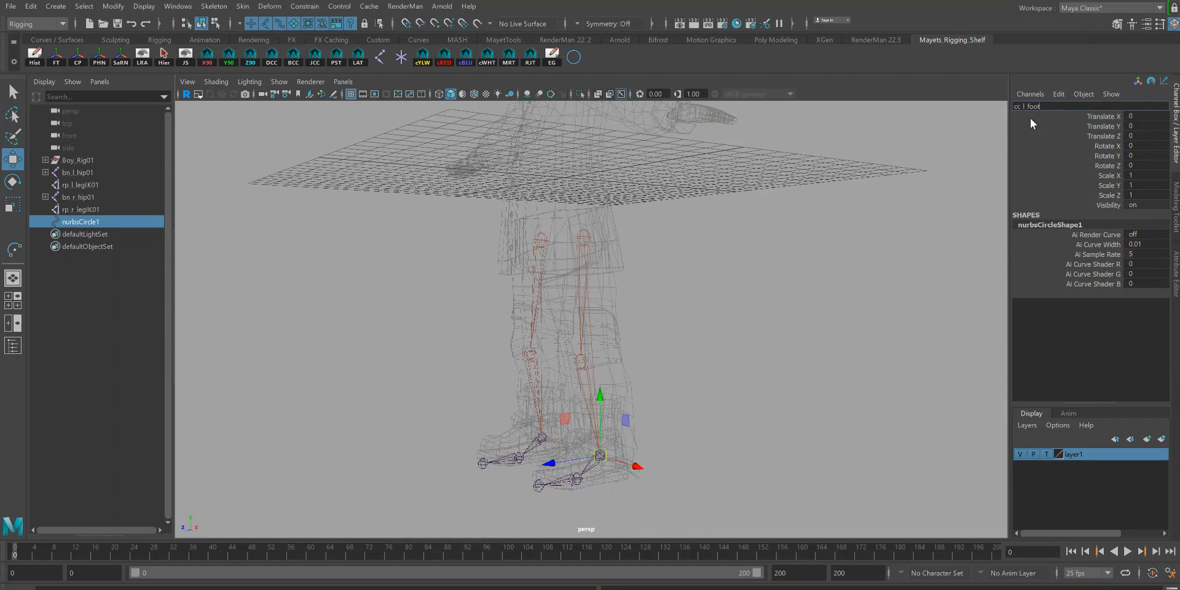
{"action": "type", "text": "01"}
{"action": "key", "text": "Return"}
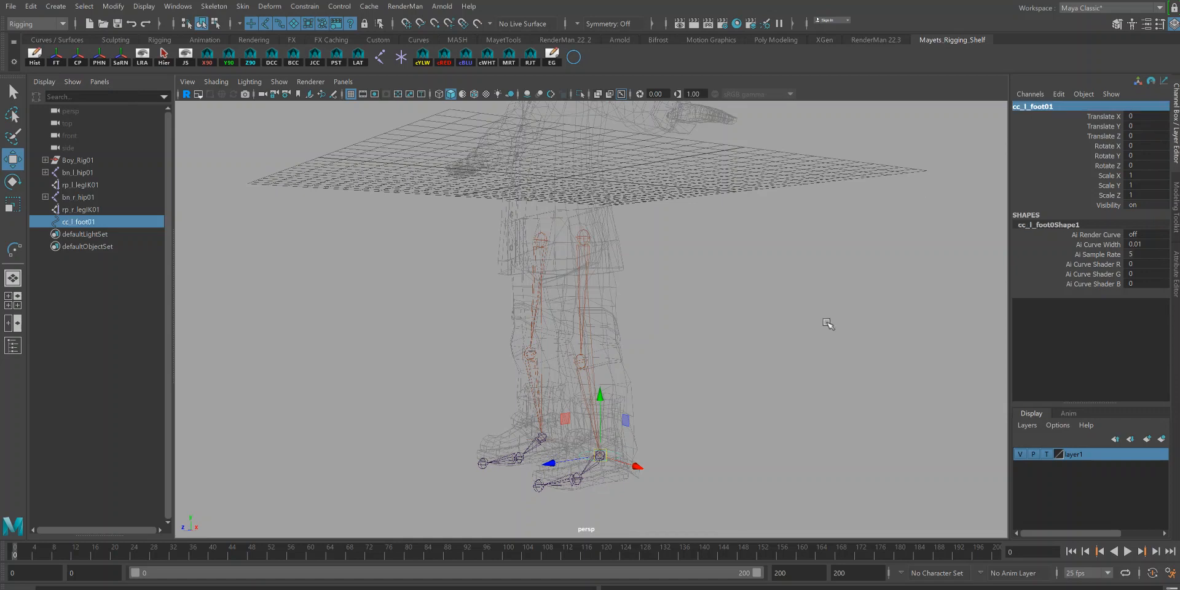
Step: In the side view, switch to component mode and move the control circle's CVs down to the sole
{"action": "left_click_drag", "start_coordinate": [668, 305], "coordinate": [673, 325], "text": "alt"}
{"action": "key", "text": "q"}
{"action": "middle_click_drag", "start_coordinate": [668, 367], "coordinate": [660, 238], "text": "alt"}
{"action": "right_click_drag", "start_coordinate": [667, 252], "coordinate": [798, 354], "text": "alt"}
{"action": "middle_click_drag", "start_coordinate": [722, 274], "coordinate": [743, 316], "text": "alt"}
{"action": "left_click_drag", "start_coordinate": [743, 316], "coordinate": [715, 292], "text": "alt"}
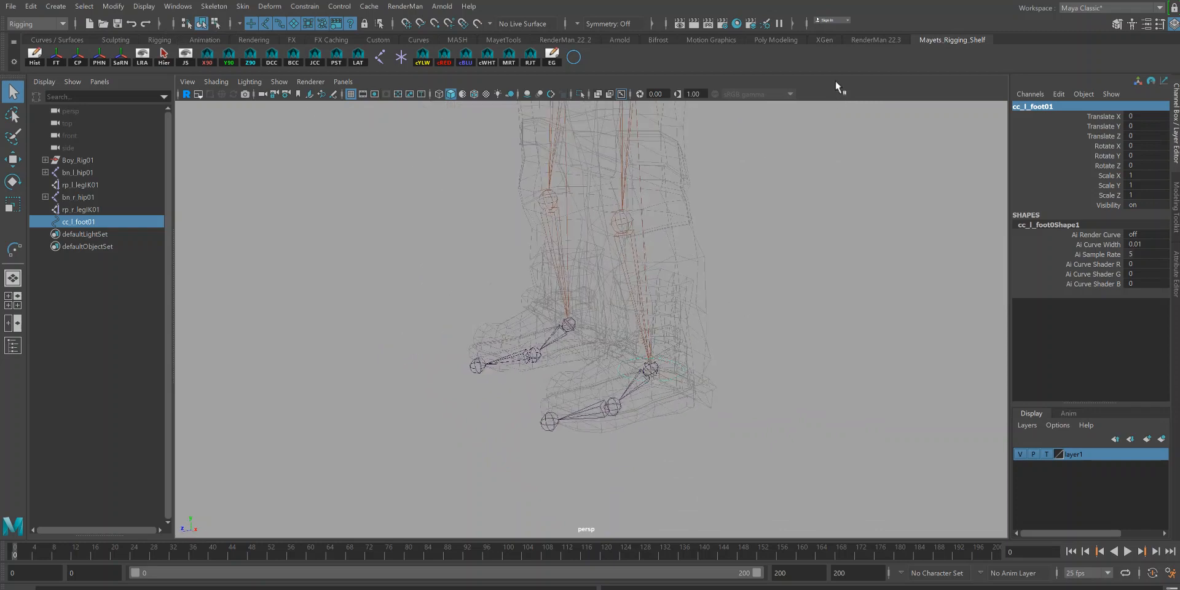
{"action": "key", "text": "space"}
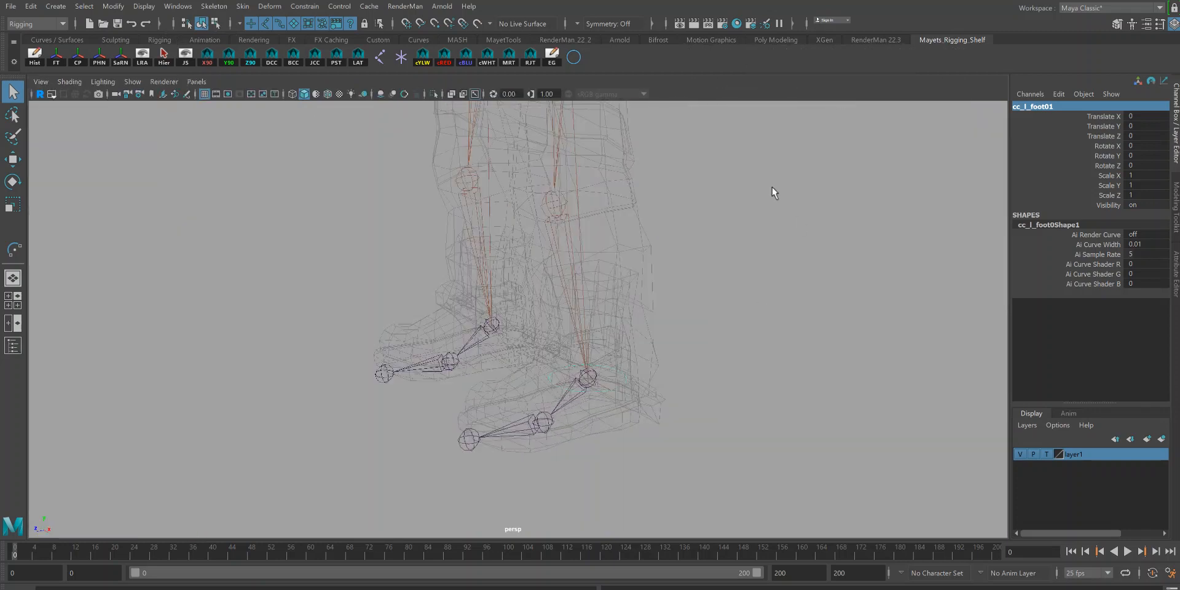
{"action": "key", "text": "space"}
{"action": "key", "text": "f"}
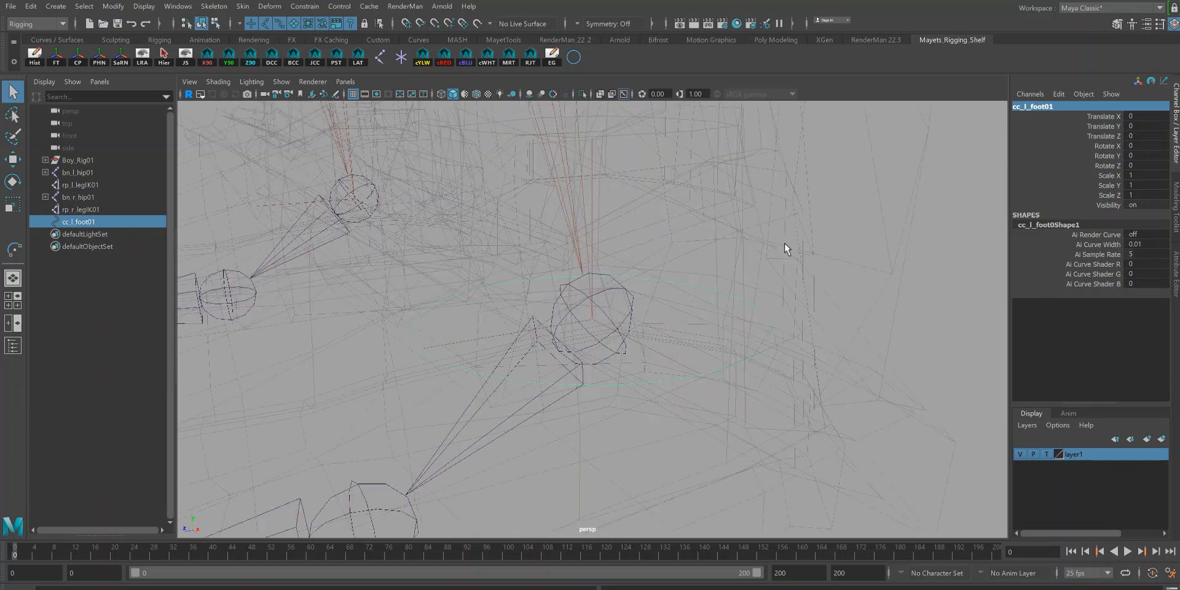
{"action": "key", "text": "space"}
{"action": "left_click_drag", "start_coordinate": [831, 338], "coordinate": [880, 337]}
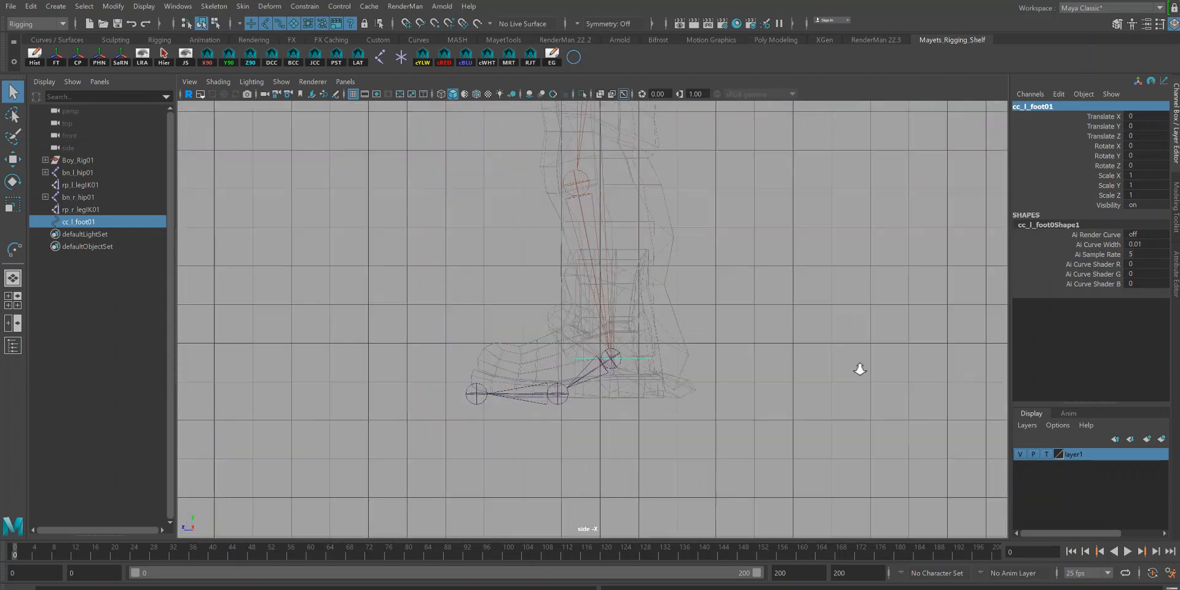
{"action": "left_click", "coordinate": [215, 24]}
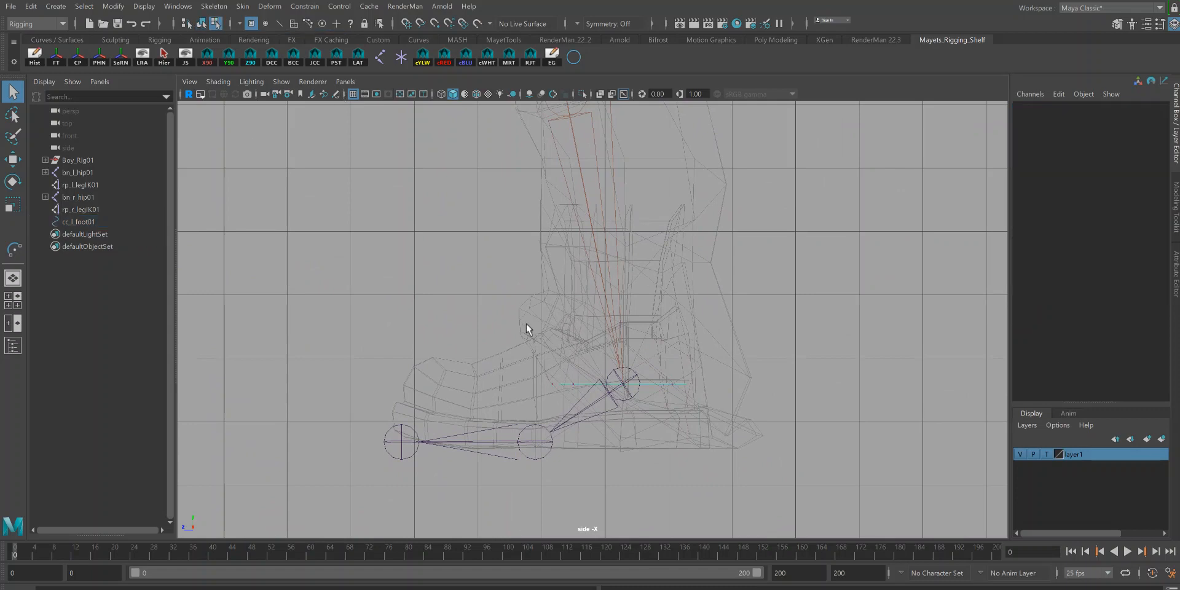
{"action": "left_click_drag", "start_coordinate": [737, 437], "coordinate": [736, 437]}
{"action": "key", "text": "w"}
{"action": "left_click_drag", "start_coordinate": [624, 327], "coordinate": [642, 389]}
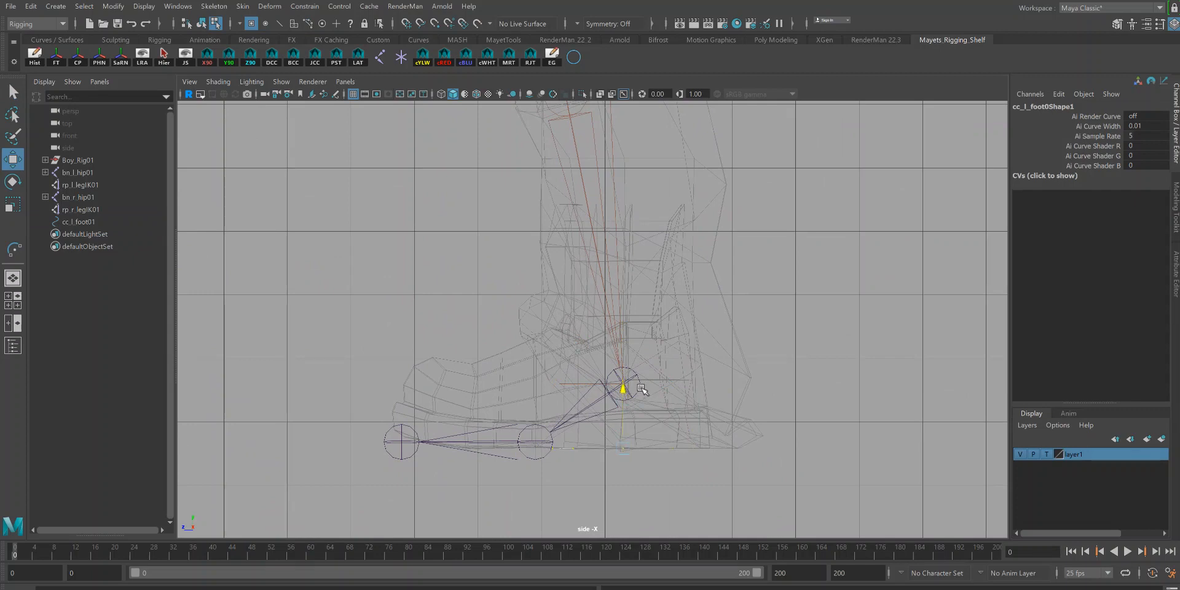
{"action": "key", "text": "r"}
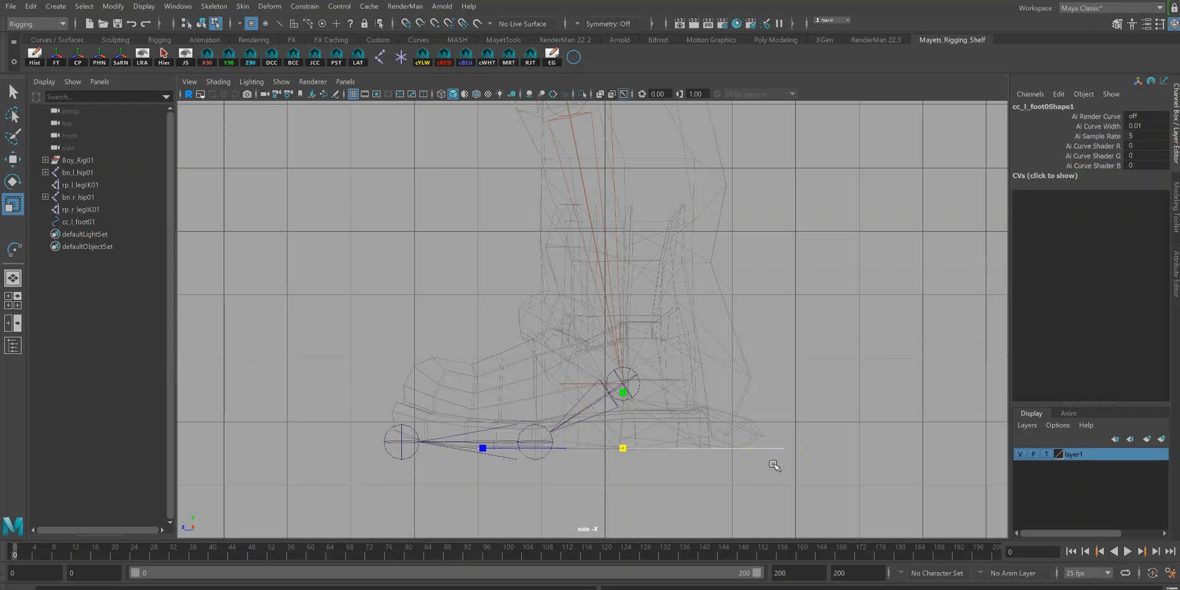
Step: Back in perspective, select all the control's CVs and scale the circle up around the left shoe
{"action": "key", "text": "space"}
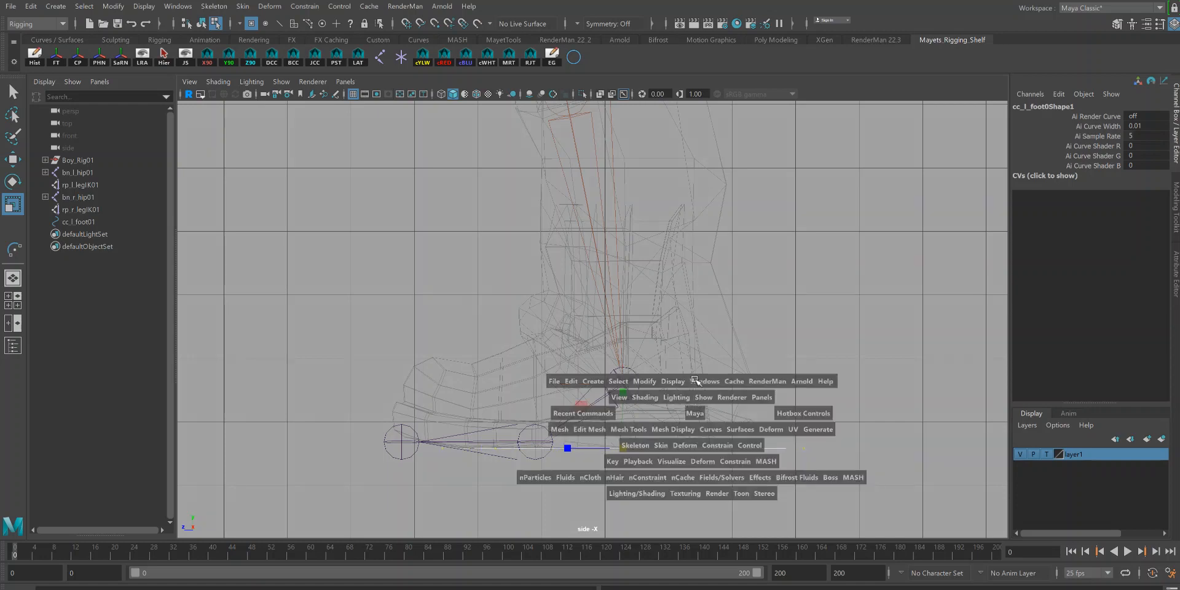
{"action": "left_click_drag", "start_coordinate": [701, 418], "coordinate": [735, 411]}
{"action": "right_click_drag", "start_coordinate": [735, 411], "coordinate": [650, 452], "text": "alt"}
{"action": "middle_click_drag", "start_coordinate": [650, 452], "coordinate": [682, 419], "text": "alt"}
{"action": "left_click_drag", "start_coordinate": [682, 419], "coordinate": [644, 402], "text": "alt"}
{"action": "key", "text": "w"}
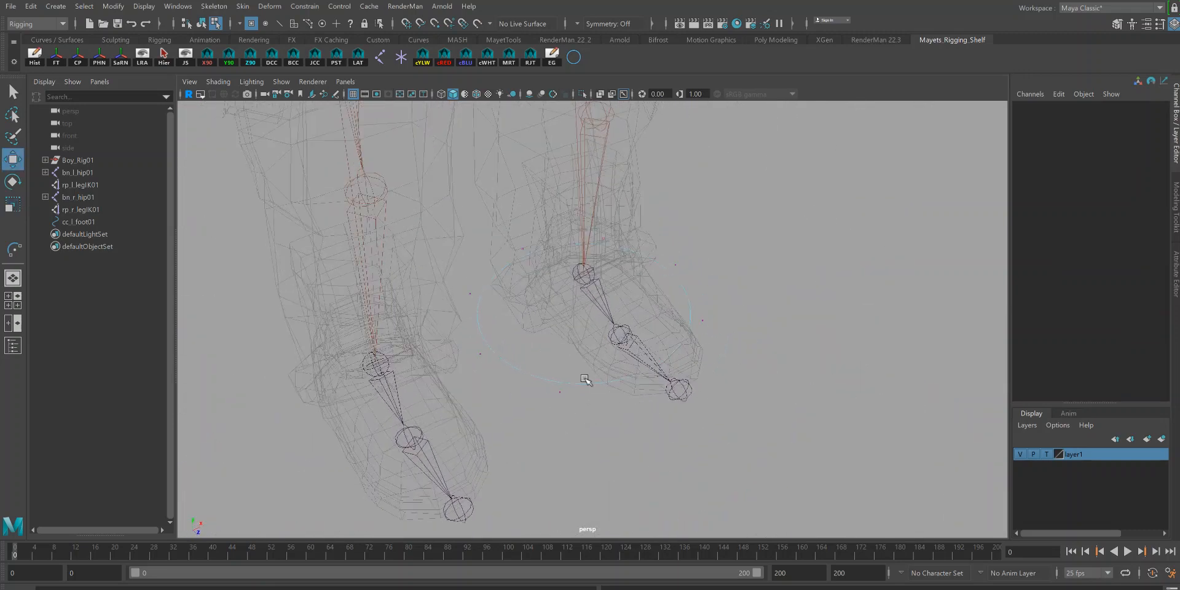
{"action": "left_click_drag", "start_coordinate": [540, 318], "coordinate": [794, 470]}
{"action": "left_click_drag", "start_coordinate": [403, 179], "coordinate": [922, 563]}
{"action": "key", "text": "r"}
{"action": "left_click_drag", "start_coordinate": [619, 337], "coordinate": [559, 362]}
{"action": "key", "text": "w"}
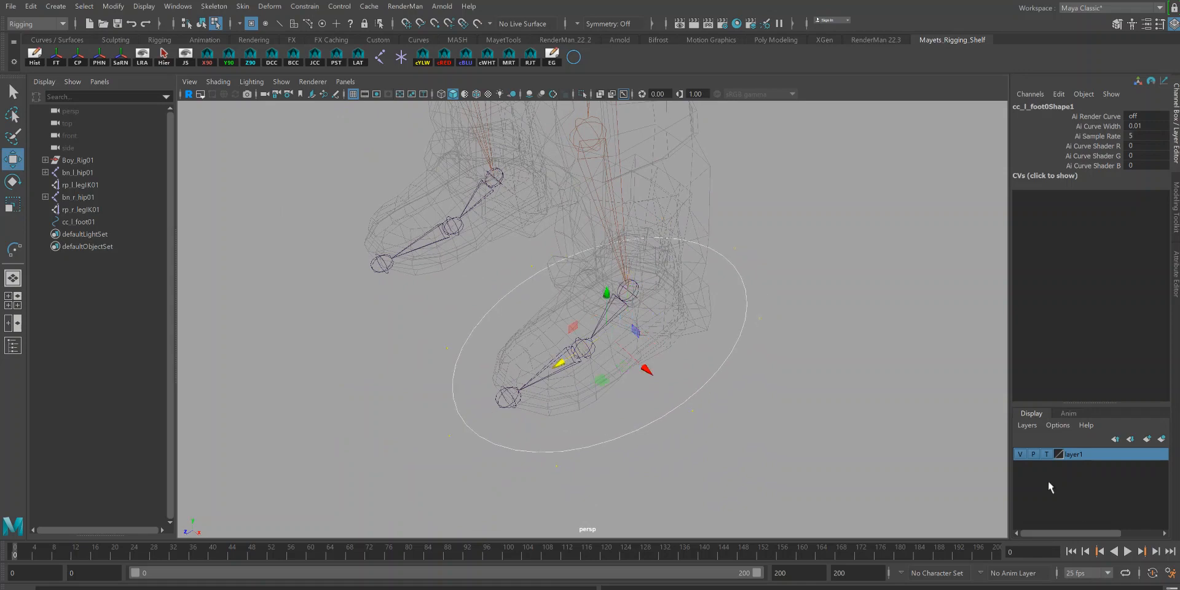
Step: Set the character layer to reference and scale the control's CVs to fit the shoe outline
{"action": "left_click", "coordinate": [1047, 454]}
{"action": "mouse_move", "coordinate": [682, 390]}
{"action": "left_mouse_down", "text": "alt"}
{"action": "mouse_move", "coordinate": [724, 385]}
{"action": "mouse_move", "coordinate": [553, 349]}
{"action": "left_mouse_up", "text": "alt"}
{"action": "left_click", "coordinate": [487, 334]}
{"action": "left_click_drag", "start_coordinate": [799, 341], "coordinate": [684, 274], "text": "shift"}
{"action": "key", "text": "r"}
{"action": "left_click_drag", "start_coordinate": [658, 314], "coordinate": [638, 319]}
{"action": "left_click_drag", "start_coordinate": [511, 416], "coordinate": [785, 477]}
{"action": "left_click_drag", "start_coordinate": [700, 402], "coordinate": [742, 455], "text": "shift"}
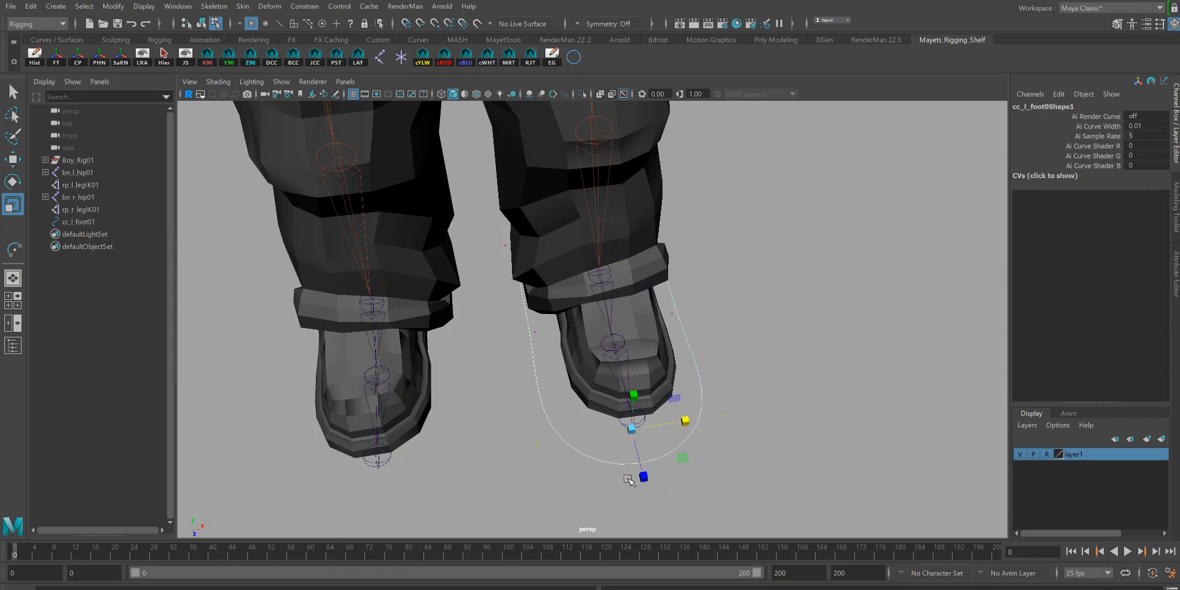
Step: Move individual CVs to shape the control around the shoe's toe and heel
{"action": "key", "text": "w"}
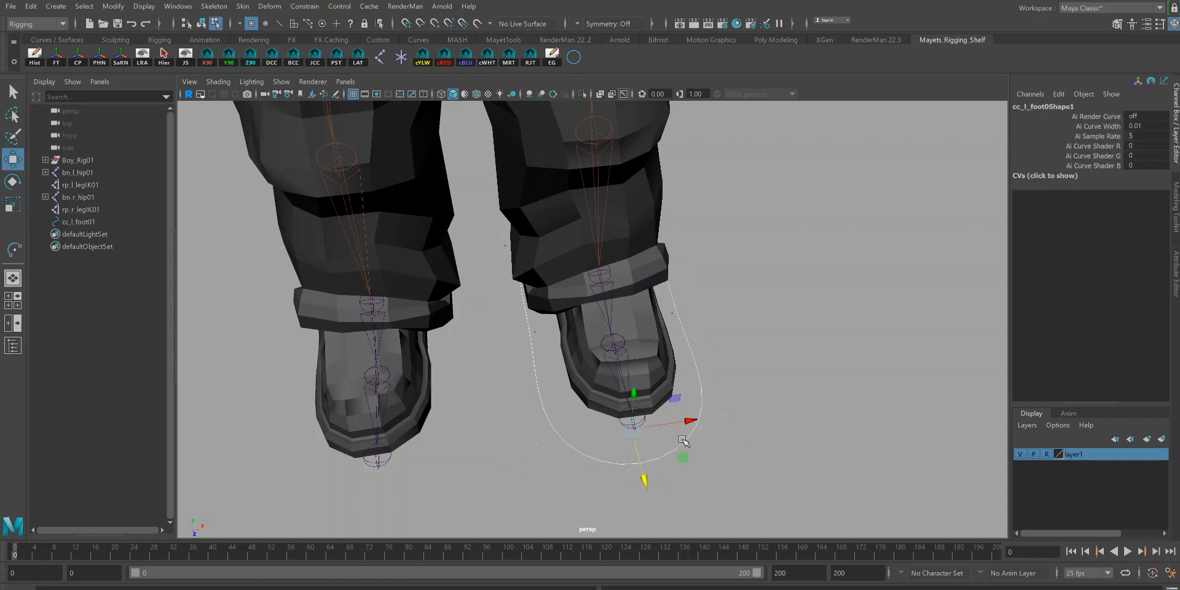
{"action": "left_click_drag", "start_coordinate": [688, 424], "coordinate": [695, 420]}
{"action": "left_click_drag", "start_coordinate": [679, 514], "coordinate": [651, 503]}
{"action": "left_click_drag", "start_coordinate": [500, 319], "coordinate": [659, 424]}
{"action": "left_click_drag", "start_coordinate": [587, 473], "coordinate": [627, 512]}
{"action": "left_click_drag", "start_coordinate": [716, 368], "coordinate": [749, 389], "text": "shift"}
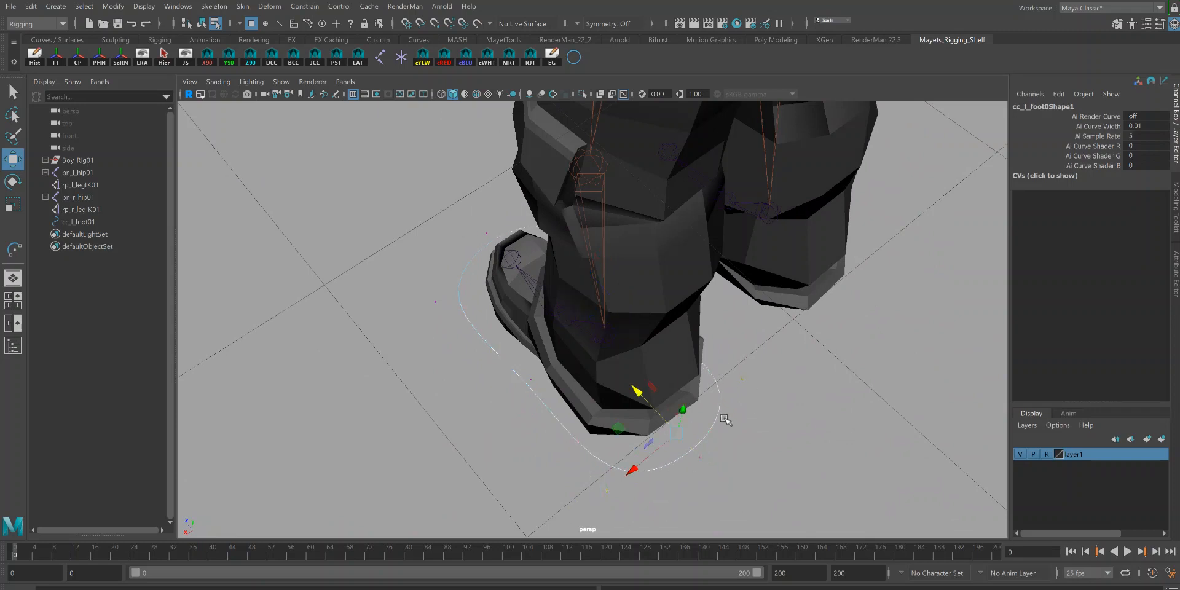
{"action": "left_click_drag", "start_coordinate": [640, 393], "coordinate": [623, 377]}
{"action": "left_click_drag", "start_coordinate": [542, 395], "coordinate": [659, 395], "text": "alt"}
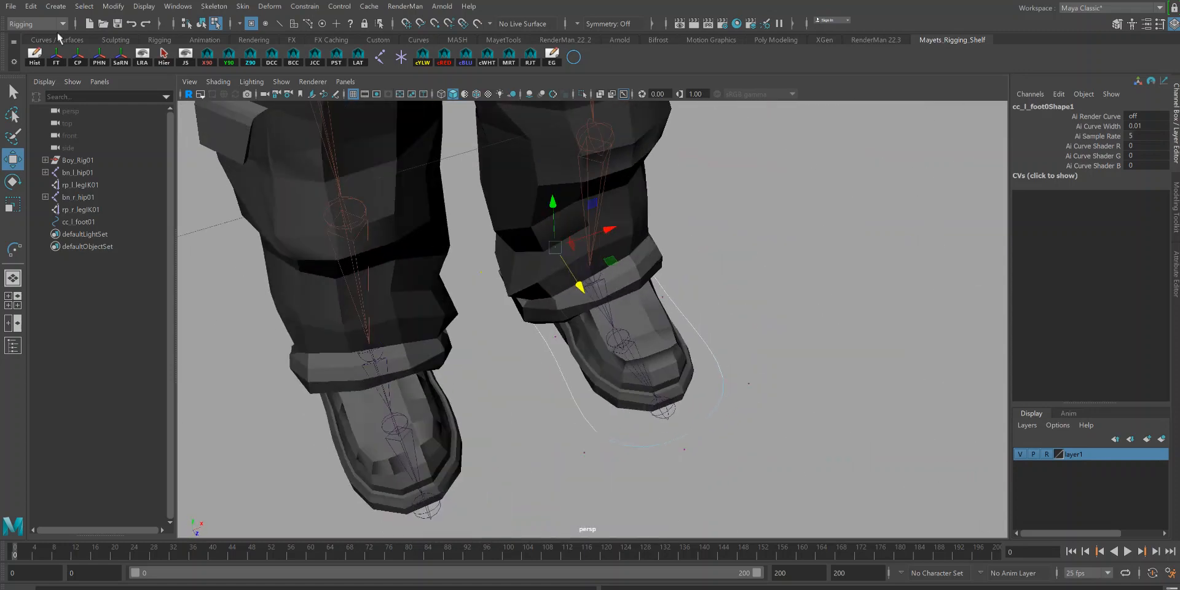
Step: Return to object mode and set the character layer back to template
{"action": "left_click", "coordinate": [201, 23]}
{"action": "key", "text": "f"}
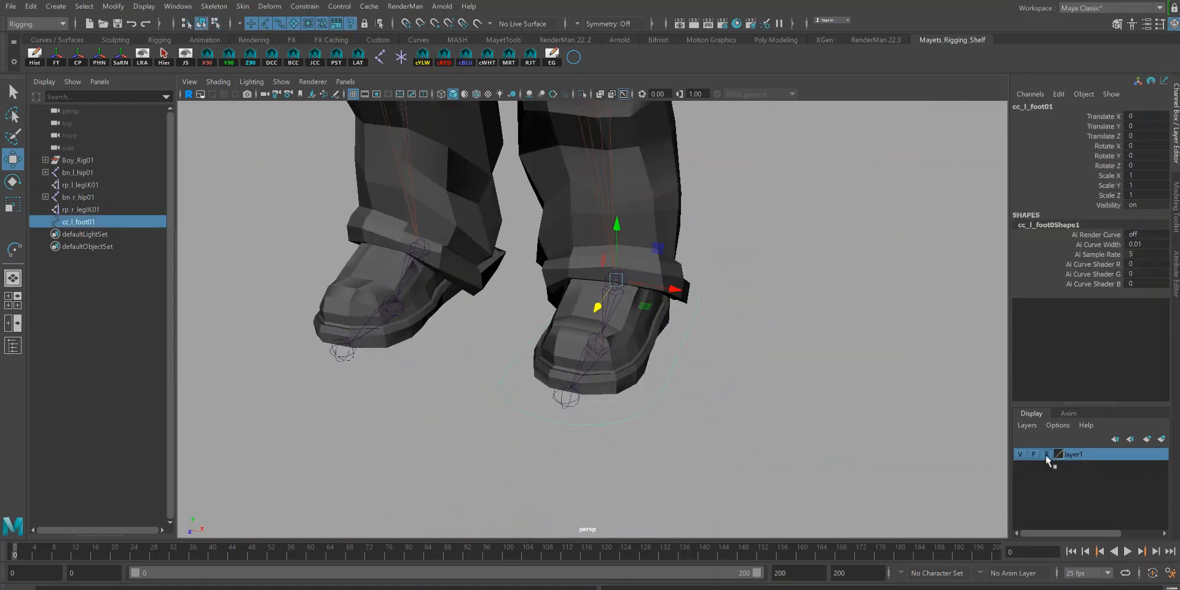
{"action": "left_click", "coordinate": [1050, 455]}
{"action": "left_click_drag", "start_coordinate": [884, 403], "coordinate": [799, 360], "text": "alt"}
{"action": "key", "text": "q"}
{"action": "left_click_drag", "start_coordinate": [766, 286], "coordinate": [673, 291], "text": "alt"}
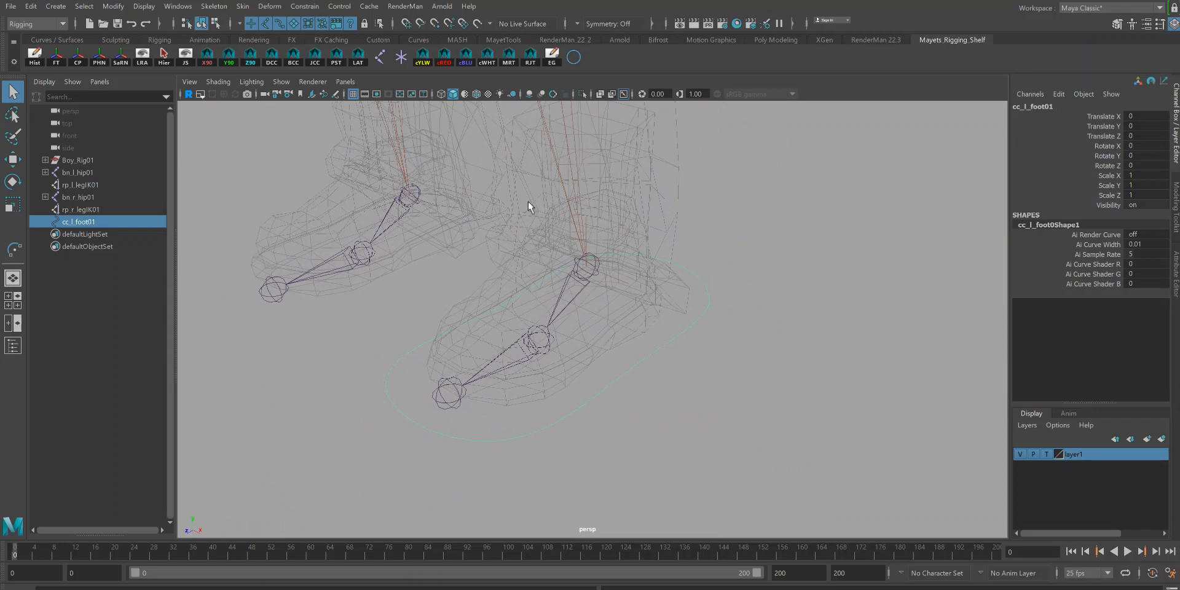
Step: Create a locator and point-snap it to the left ankle joint
{"action": "left_click", "coordinate": [402, 58]}
{"action": "right_click_drag", "start_coordinate": [777, 341], "coordinate": [593, 253], "text": "alt"}
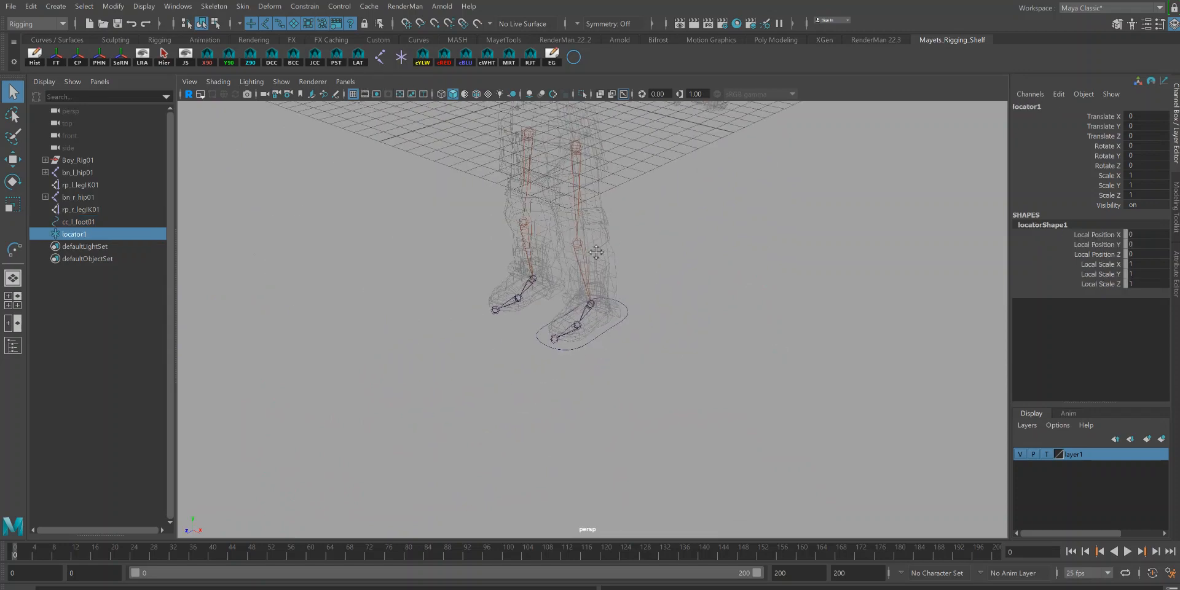
{"action": "middle_click_drag", "start_coordinate": [594, 252], "coordinate": [596, 294], "text": "alt"}
{"action": "key", "text": "w"}
{"action": "key", "text": "v"}
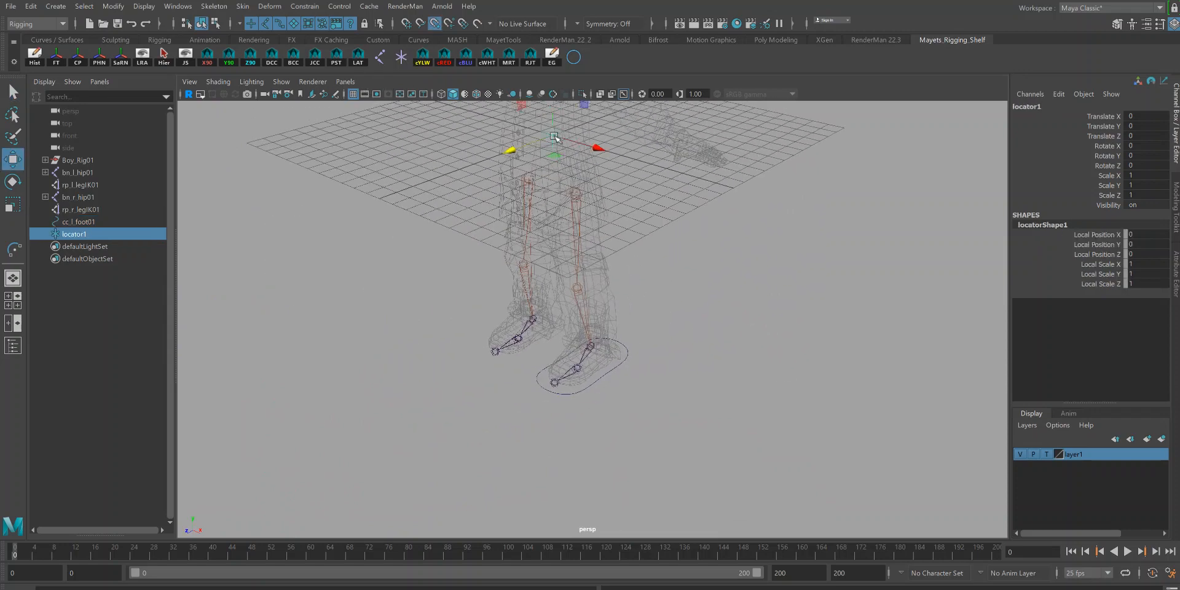
{"action": "middle_click", "coordinate": [585, 349]}
{"action": "key", "text": "f"}
{"action": "right_click_drag", "start_coordinate": [792, 376], "coordinate": [764, 367], "text": "alt"}
{"action": "left_click_drag", "start_coordinate": [763, 367], "coordinate": [739, 332], "text": "alt"}
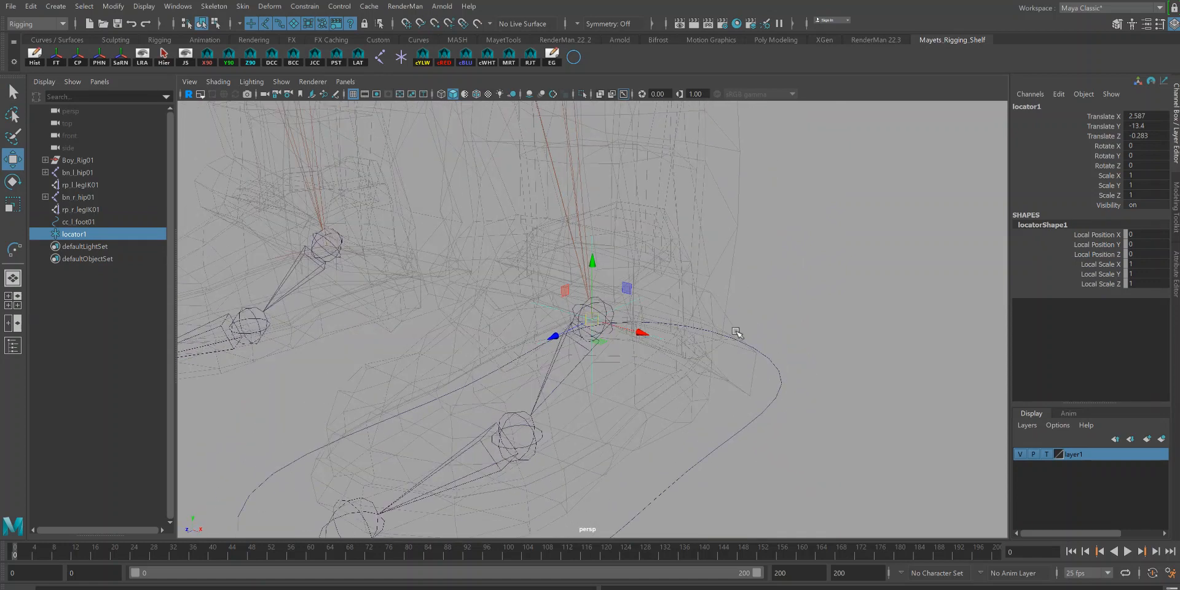
Step: Orient-constrain the locator to the left foot joint bn_l_foot01 without maintaining offset
{"action": "key", "text": "q"}
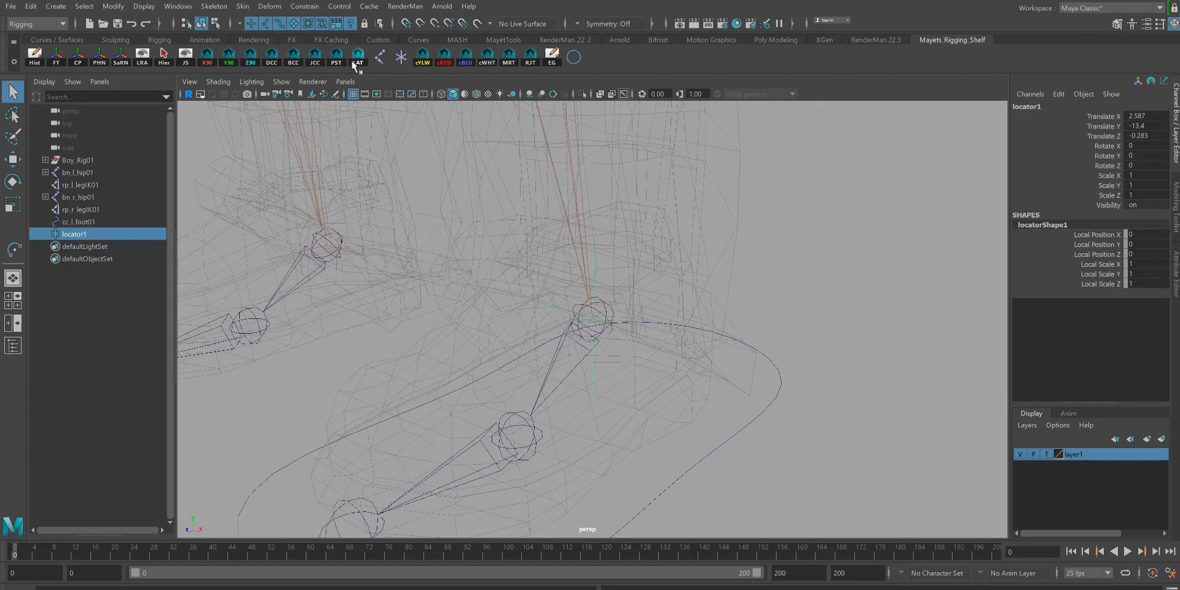
{"action": "mouse_move", "coordinate": [750, 398]}
{"action": "left_mouse_down", "text": "alt"}
{"action": "mouse_move", "coordinate": [732, 395]}
{"action": "mouse_move", "coordinate": [719, 371]}
{"action": "mouse_move", "coordinate": [740, 398]}
{"action": "left_mouse_up", "text": "alt"}
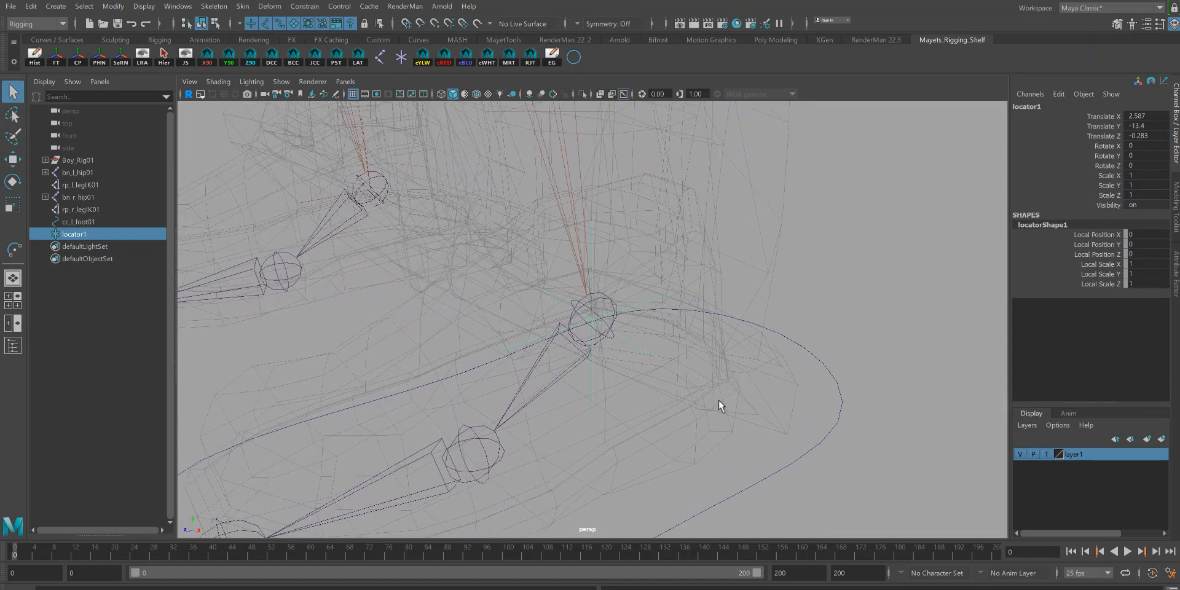
{"action": "left_click", "coordinate": [562, 372]}
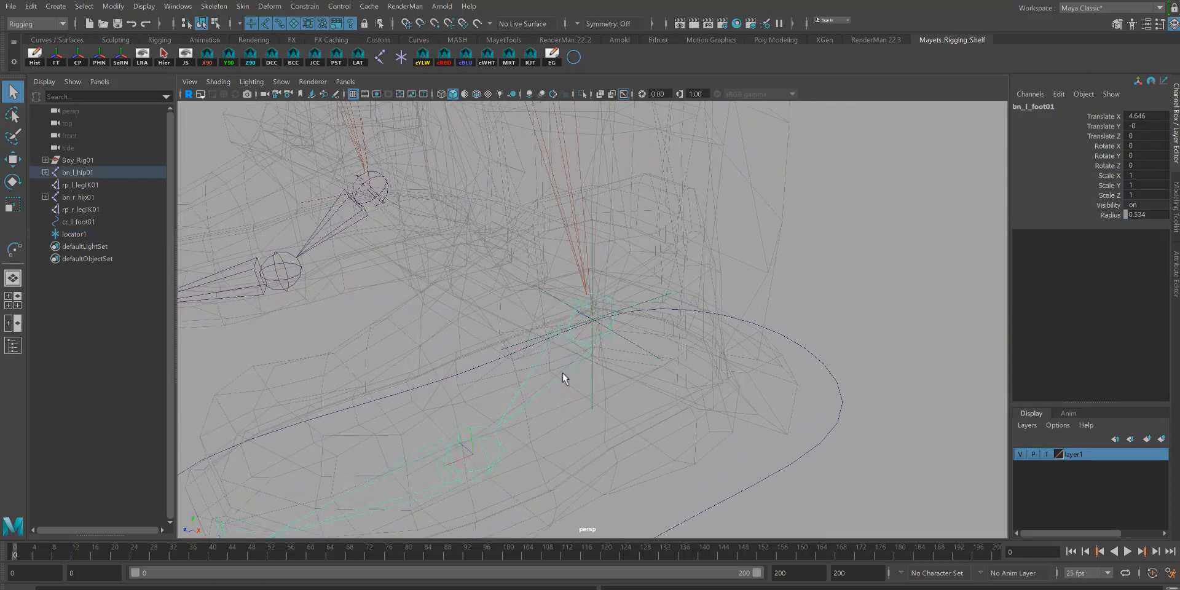
{"action": "left_click", "coordinate": [652, 348]}
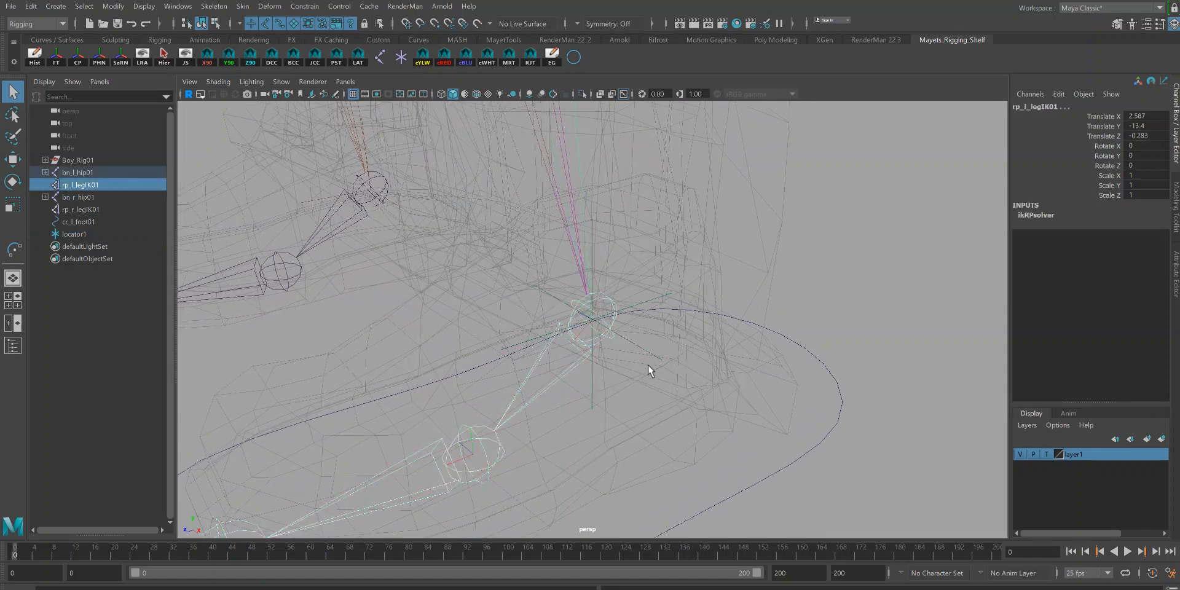
{"action": "key", "text": "ctrl+z"}
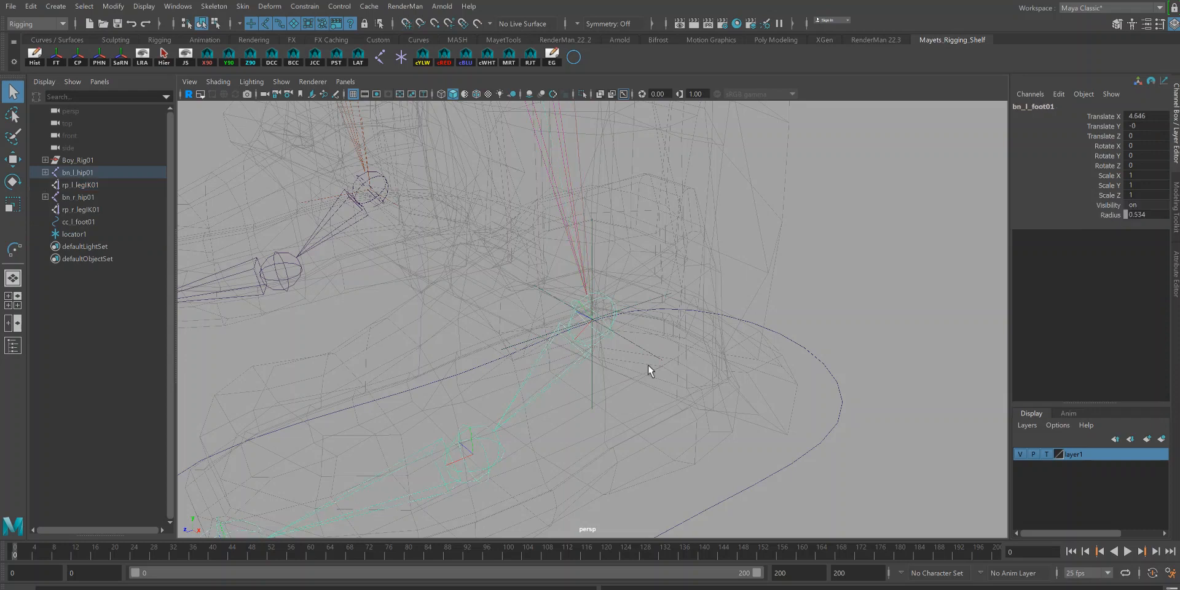
{"action": "key", "text": "ctrl+z"}
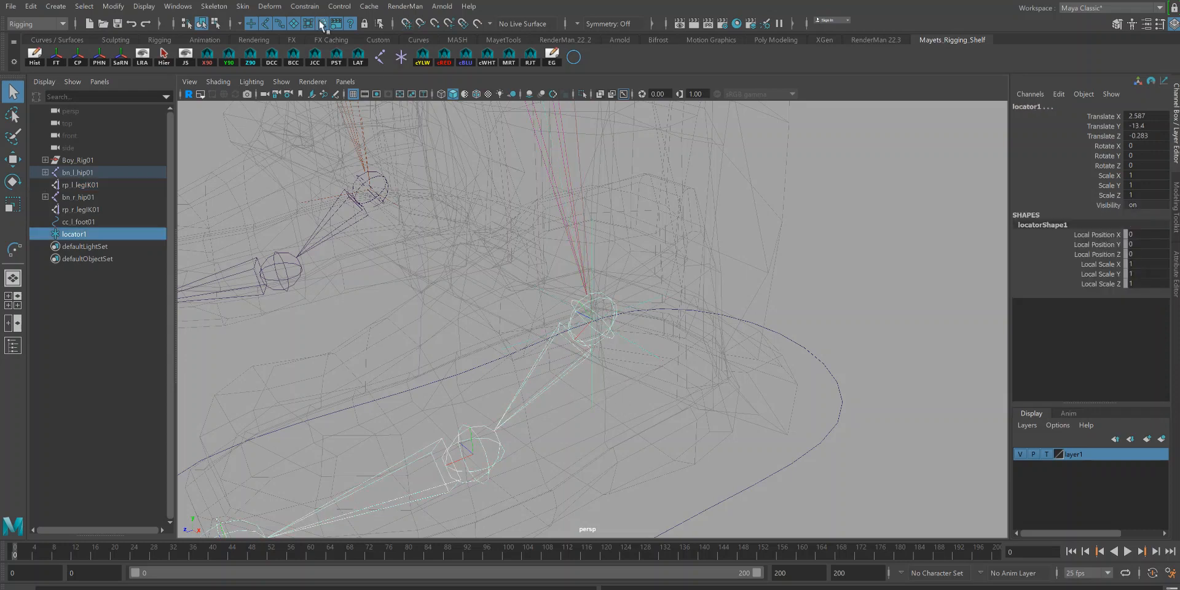
{"action": "left_click", "coordinate": [304, 6]}
{"action": "left_click", "coordinate": [416, 63]}
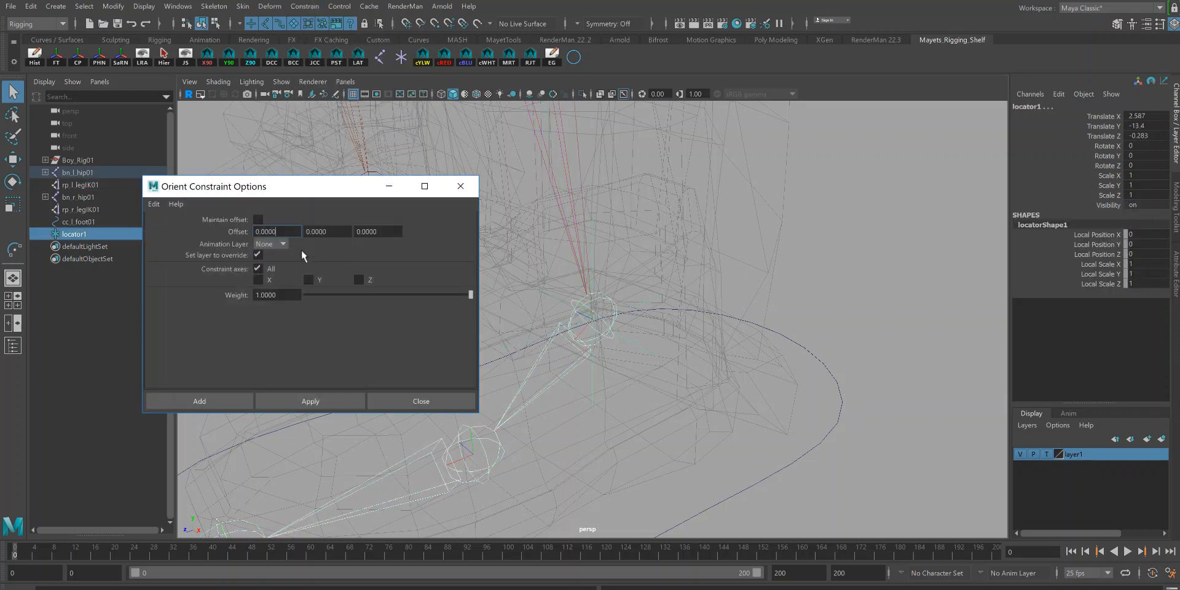
{"action": "left_click", "coordinate": [219, 399]}
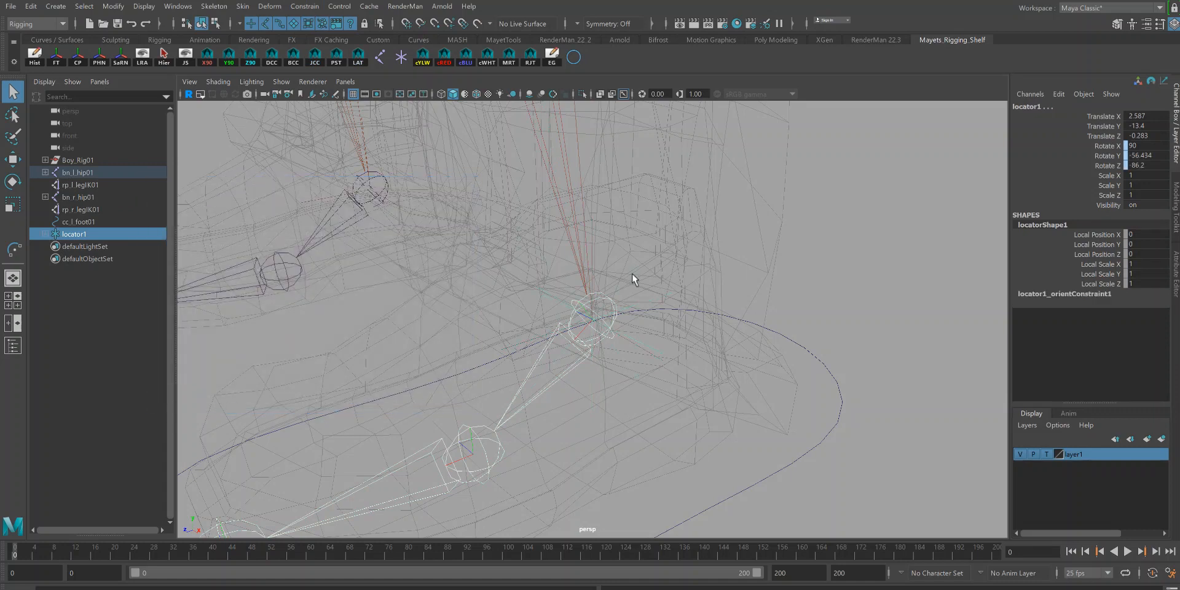
Step: Delete the locator's orient constraint node, keeping its aligned rotation
{"action": "left_click", "coordinate": [669, 277]}
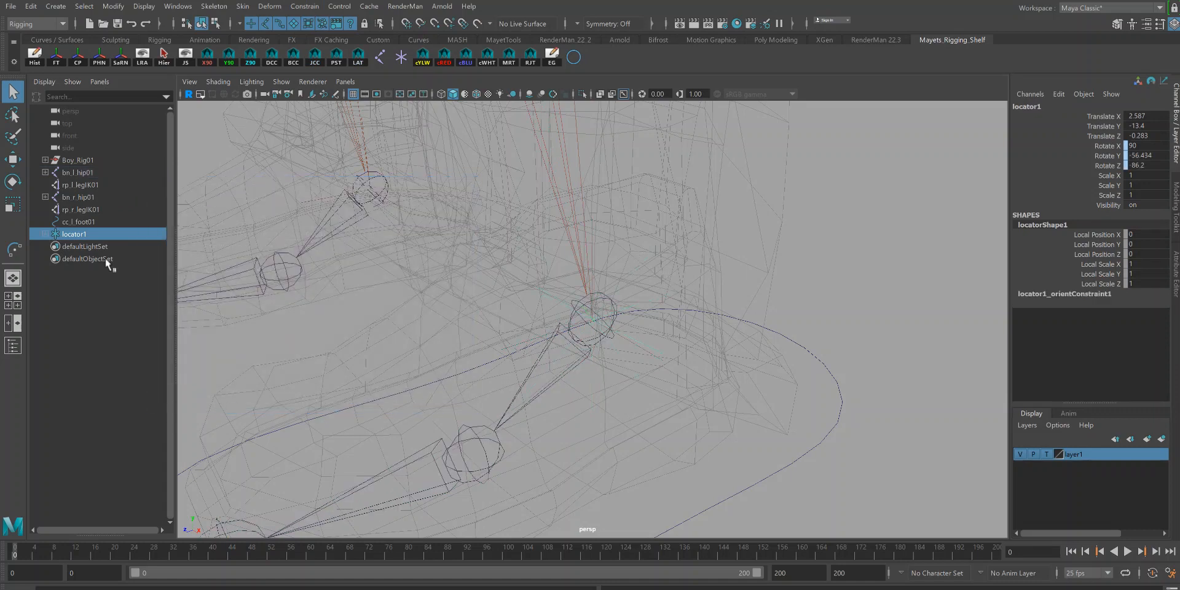
{"action": "left_click", "coordinate": [42, 233]}
{"action": "left_click", "coordinate": [86, 246]}
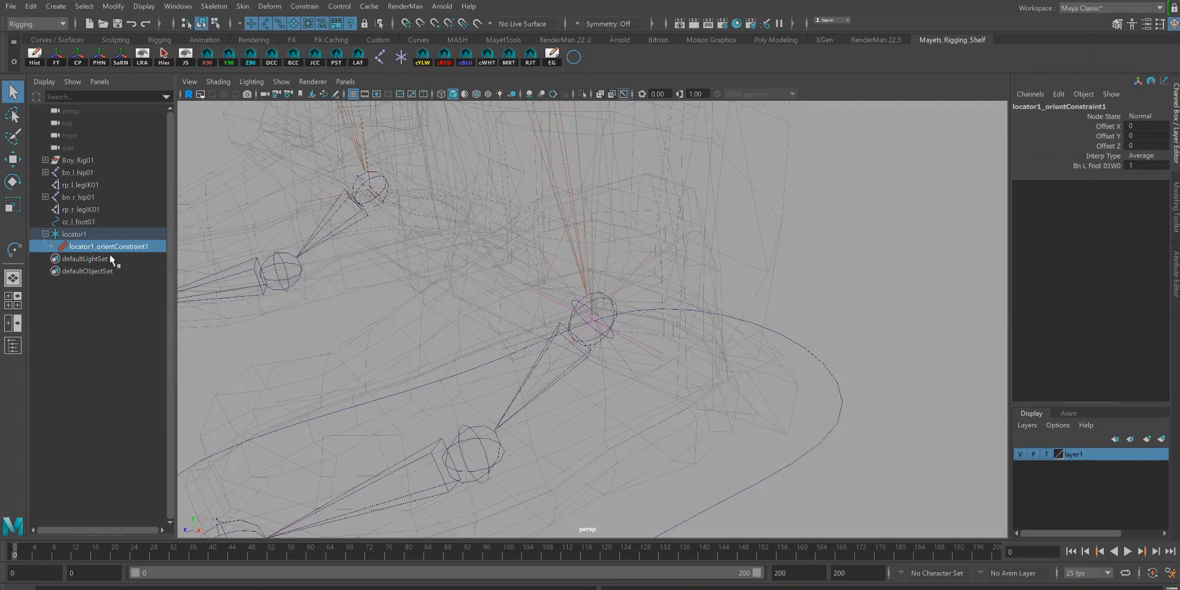
{"action": "key", "text": "Delete"}
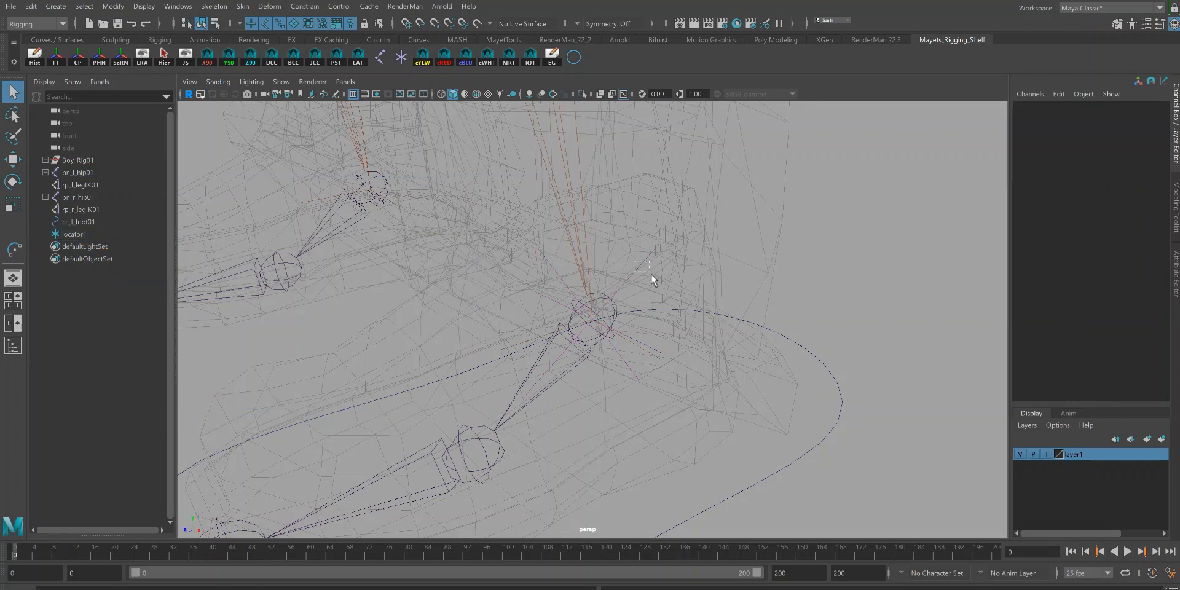
Step: Orient-constrain the left foot joint bn_l_foot01 to the locator
{"action": "left_click_drag", "start_coordinate": [622, 254], "coordinate": [722, 308], "text": "alt"}
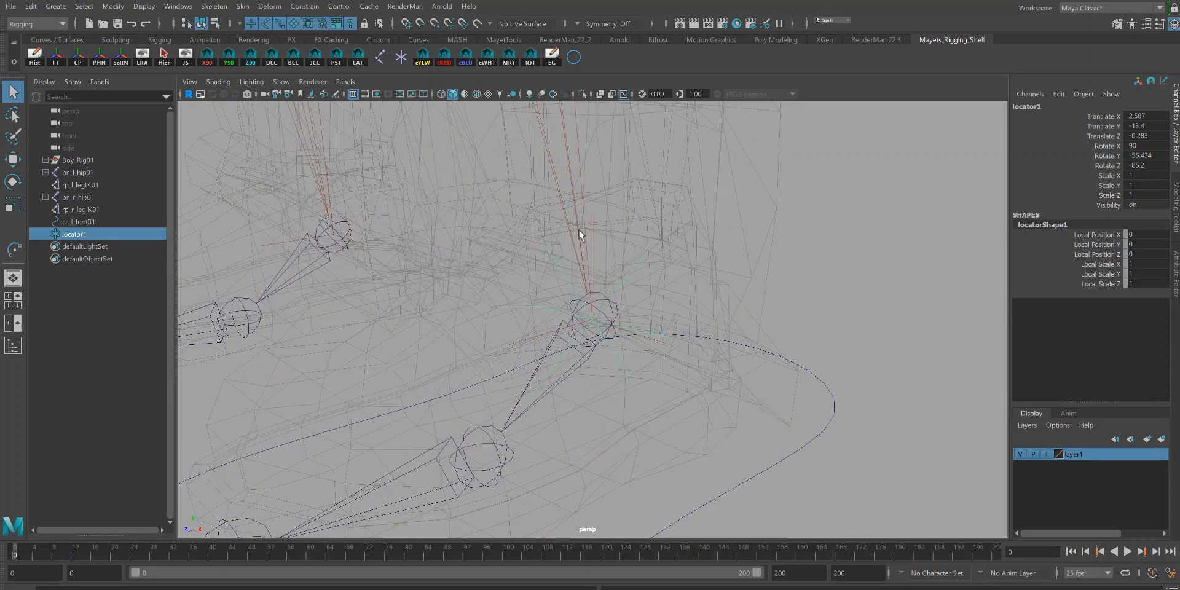
{"action": "left_click", "coordinate": [594, 347]}
{"action": "left_click_drag", "start_coordinate": [658, 398], "coordinate": [528, 295], "text": "alt"}
{"action": "left_click", "coordinate": [305, 7]}
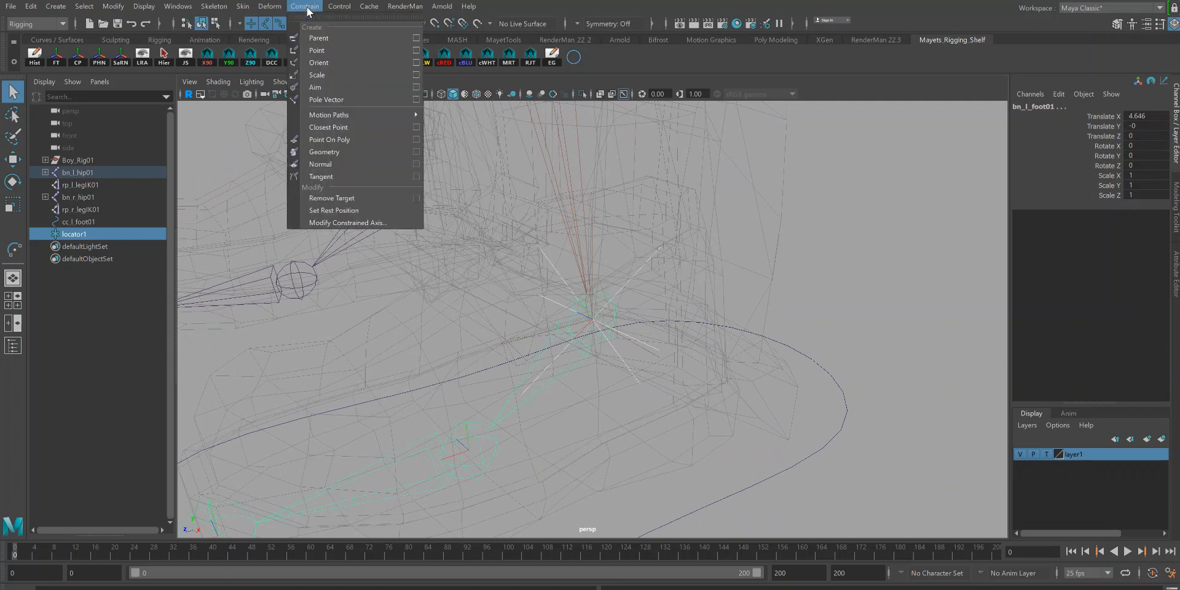
{"action": "left_click", "coordinate": [319, 61]}
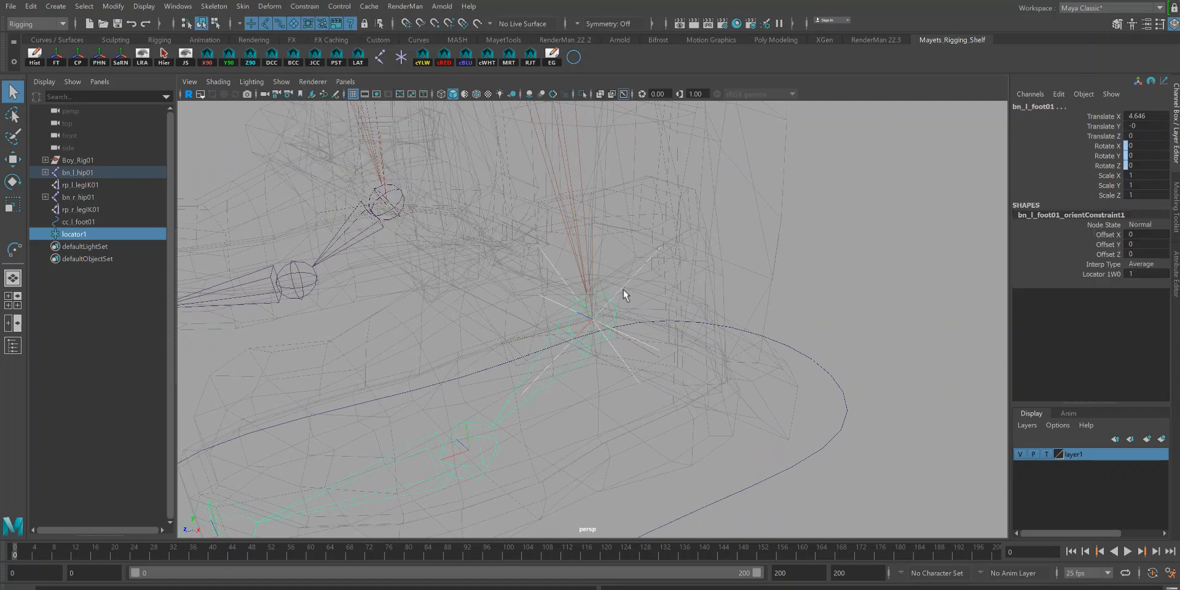
Step: Set the locator's local scale to 0.5 on all three axes
{"action": "left_click", "coordinate": [655, 278]}
{"action": "key", "text": "e"}
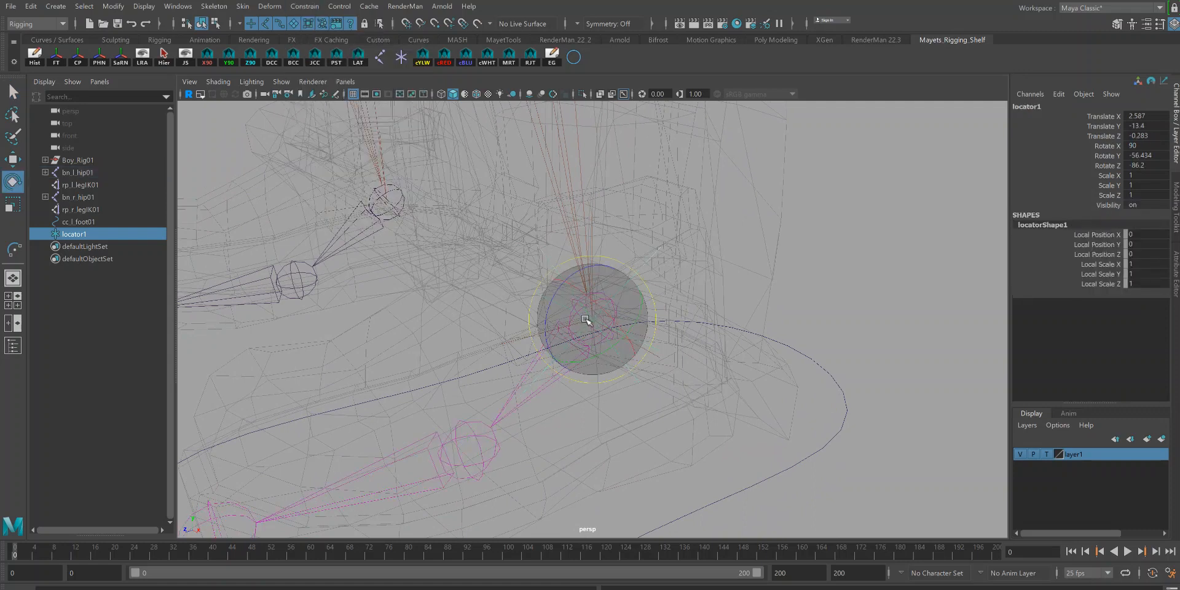
{"action": "left_click_drag", "start_coordinate": [599, 296], "coordinate": [713, 341]}
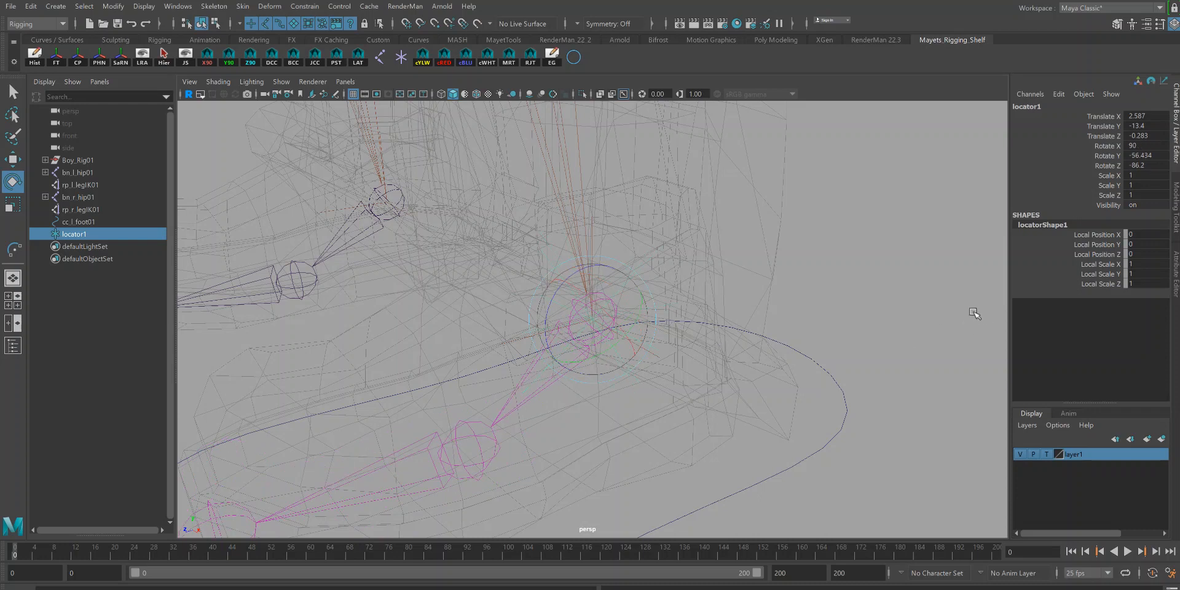
{"action": "key", "text": "q"}
{"action": "left_click_drag", "start_coordinate": [1139, 263], "coordinate": [1139, 283]}
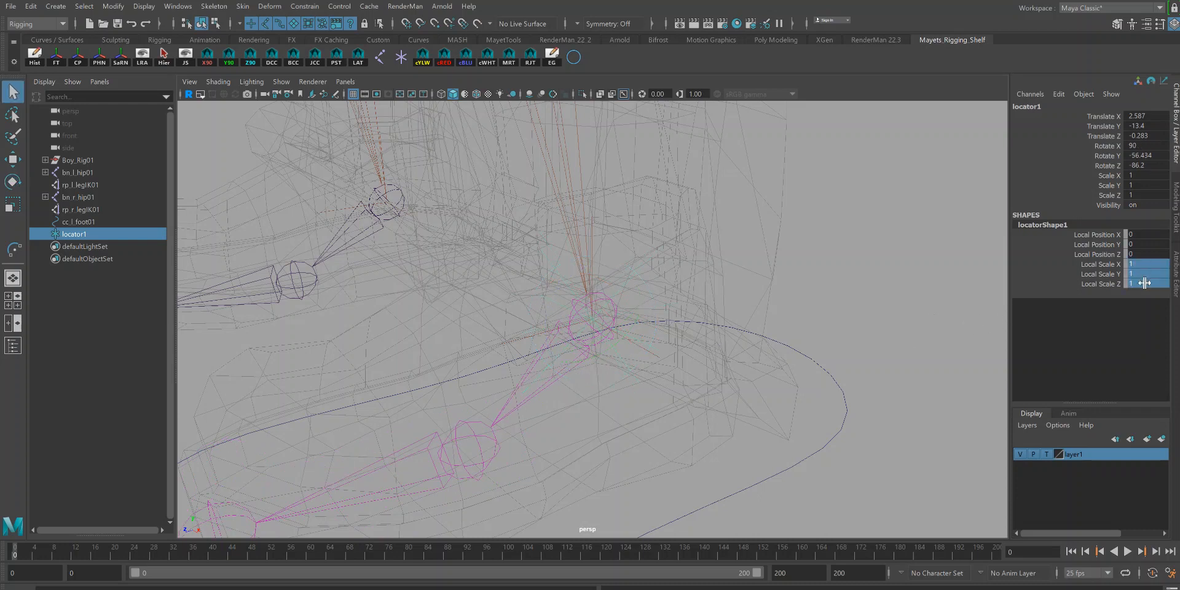
{"action": "key", "text": "Return"}
Step: Parent the locator under the cc_l_foot01 control curve
{"action": "left_click", "coordinate": [822, 385], "text": "shift"}
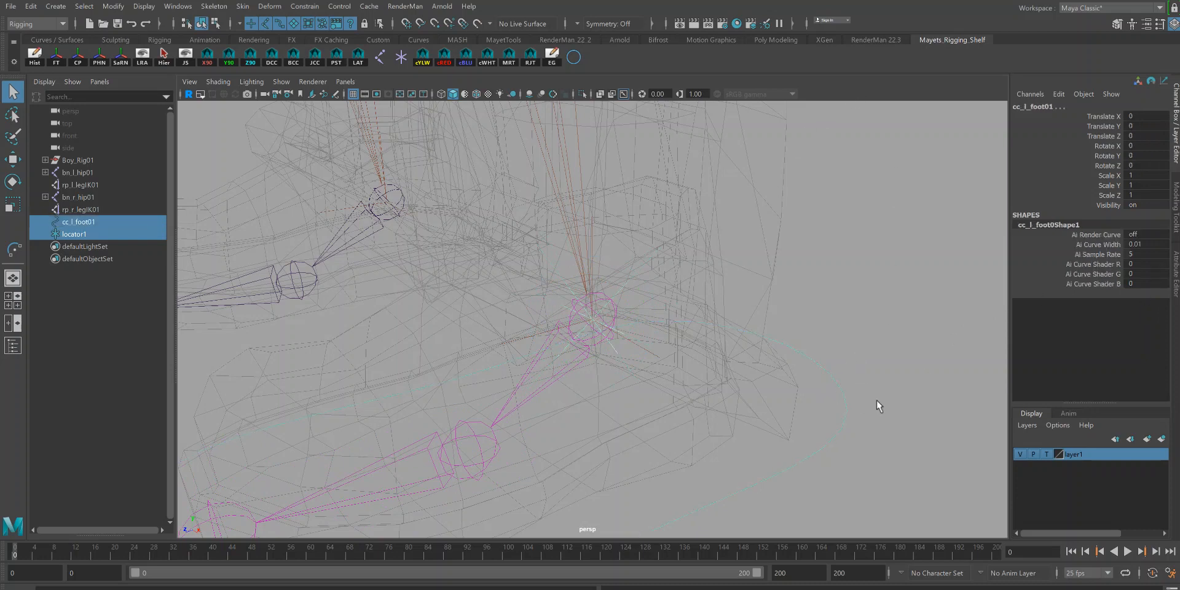
{"action": "right_click_drag", "start_coordinate": [814, 438], "coordinate": [607, 364], "text": "alt"}
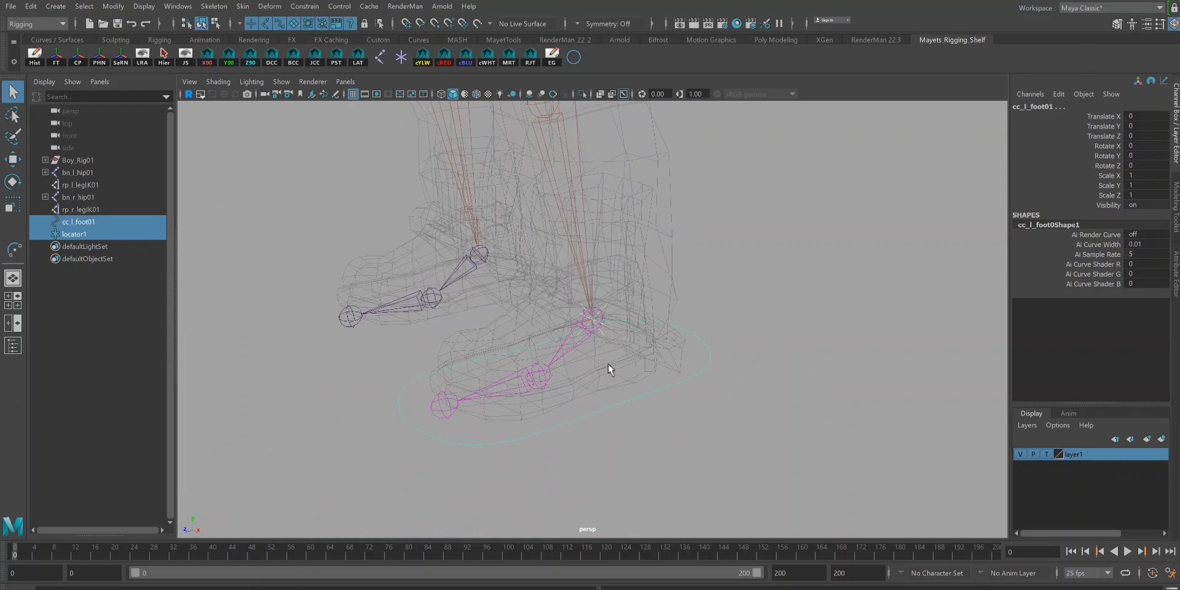
{"action": "key", "text": "p"}
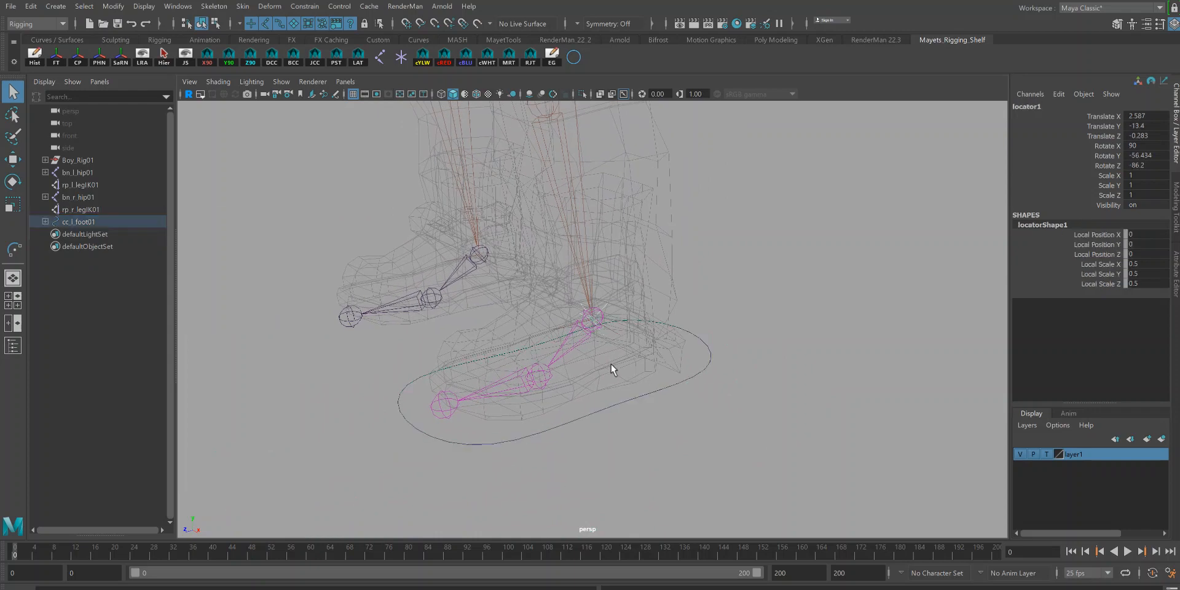
Step: Rename the locator to locOri_l_foot01
{"action": "left_click", "coordinate": [700, 356]}
{"action": "left_click_drag", "start_coordinate": [691, 388], "coordinate": [603, 380], "text": "alt"}
{"action": "key", "text": "e"}
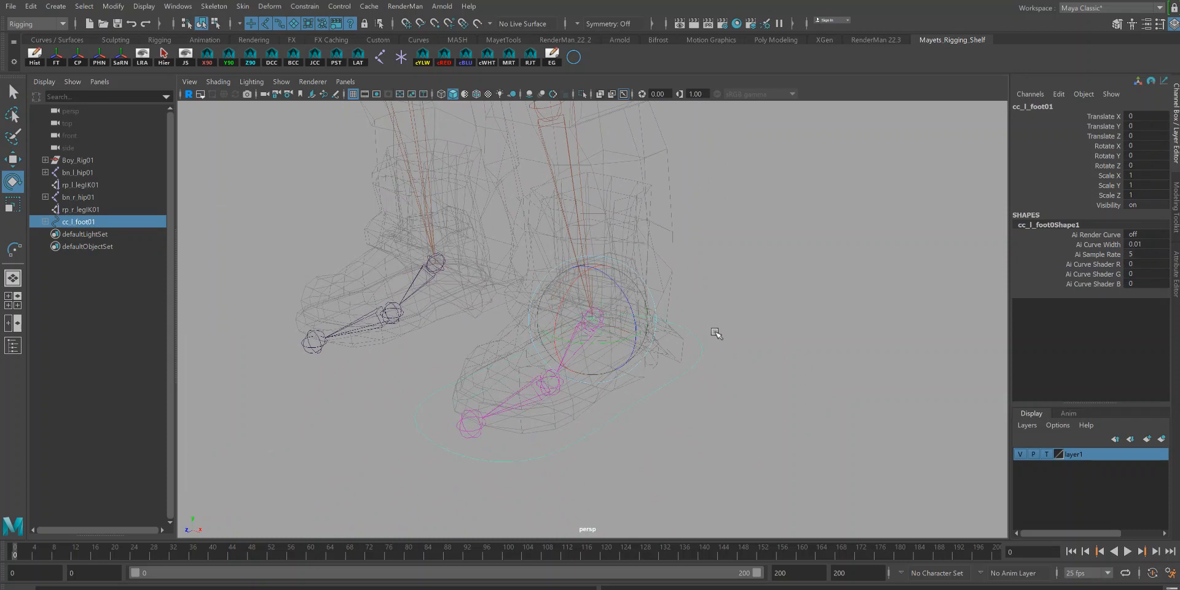
{"action": "key", "text": "q"}
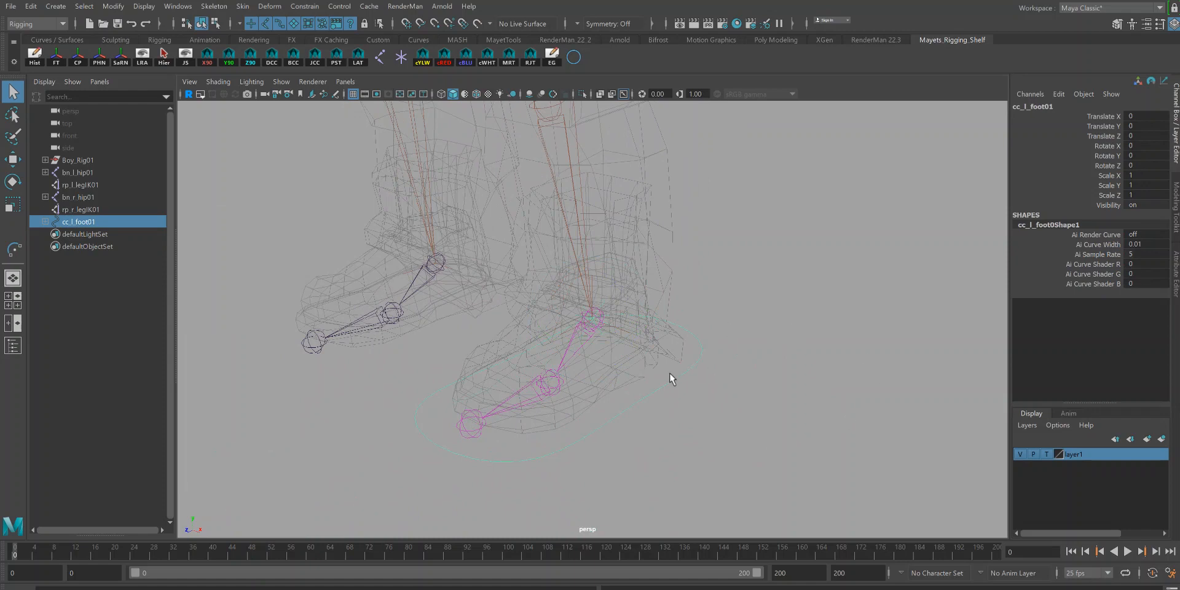
{"action": "left_click", "coordinate": [605, 302]}
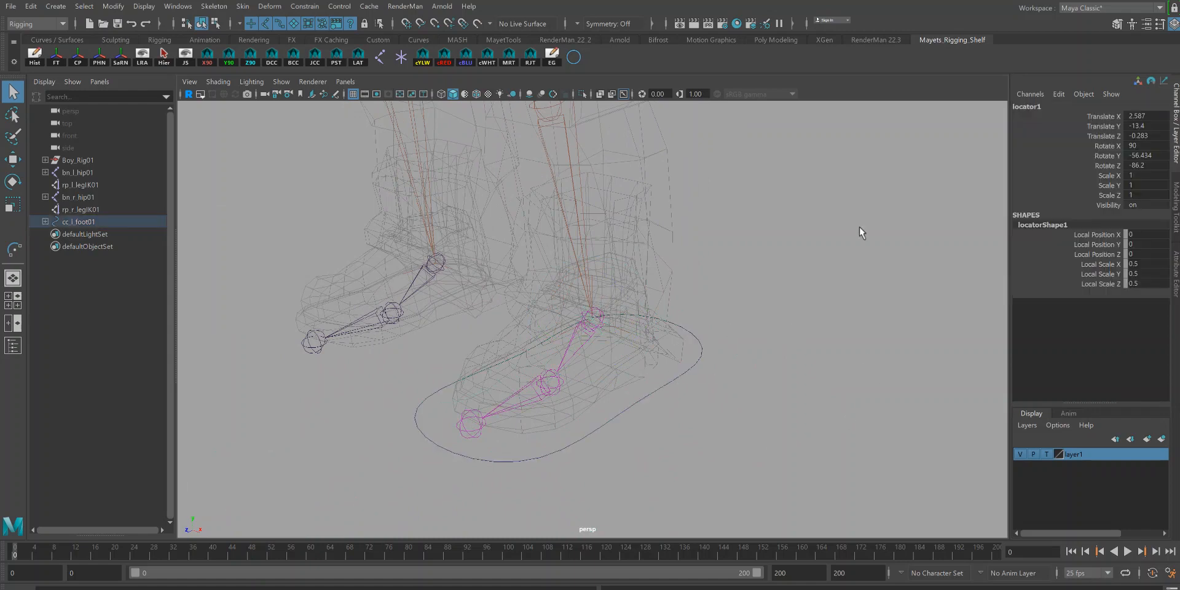
{"action": "double_click", "coordinate": [1024, 107]}
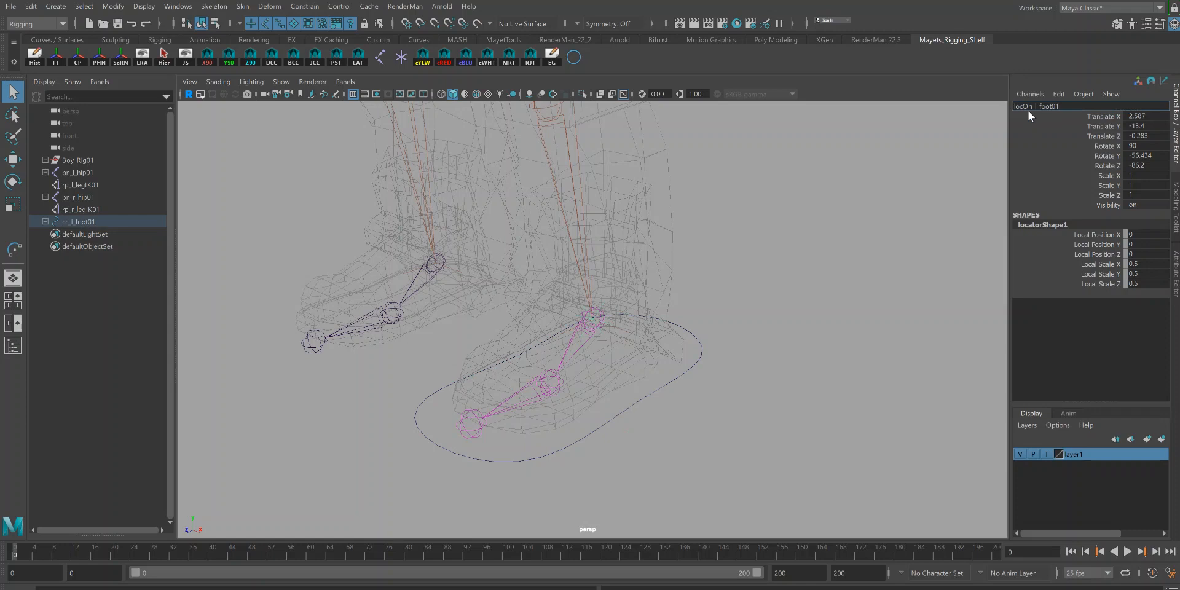
{"action": "key", "text": "Return"}
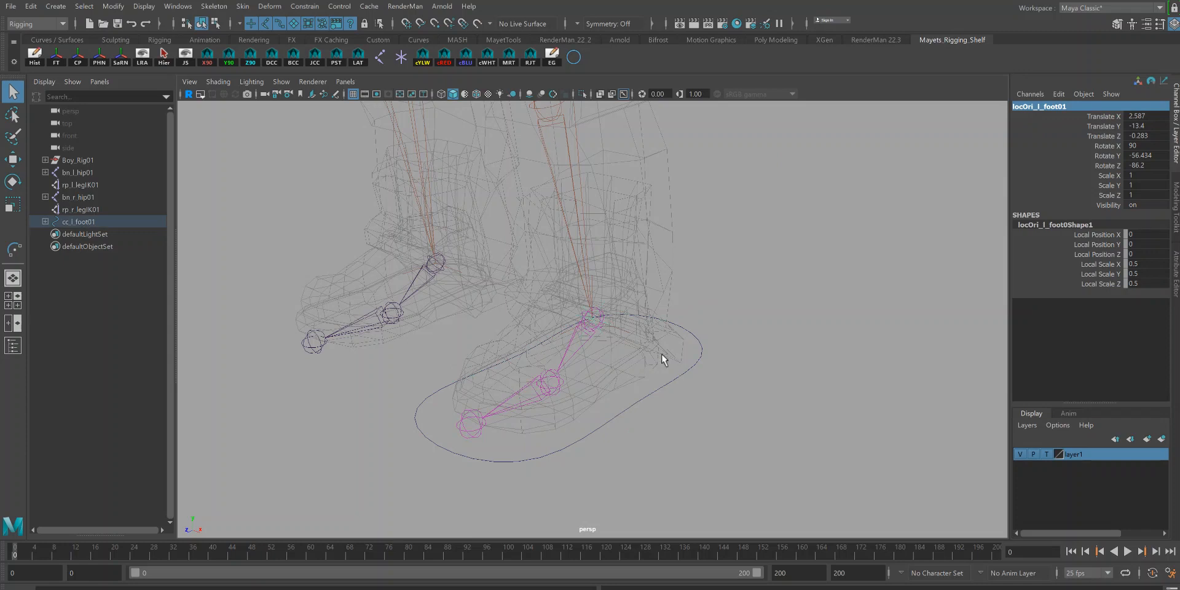
Step: Hide the character mesh layer
{"action": "left_click", "coordinate": [689, 368]}
{"action": "right_click_drag", "start_coordinate": [654, 317], "coordinate": [767, 409], "text": "alt"}
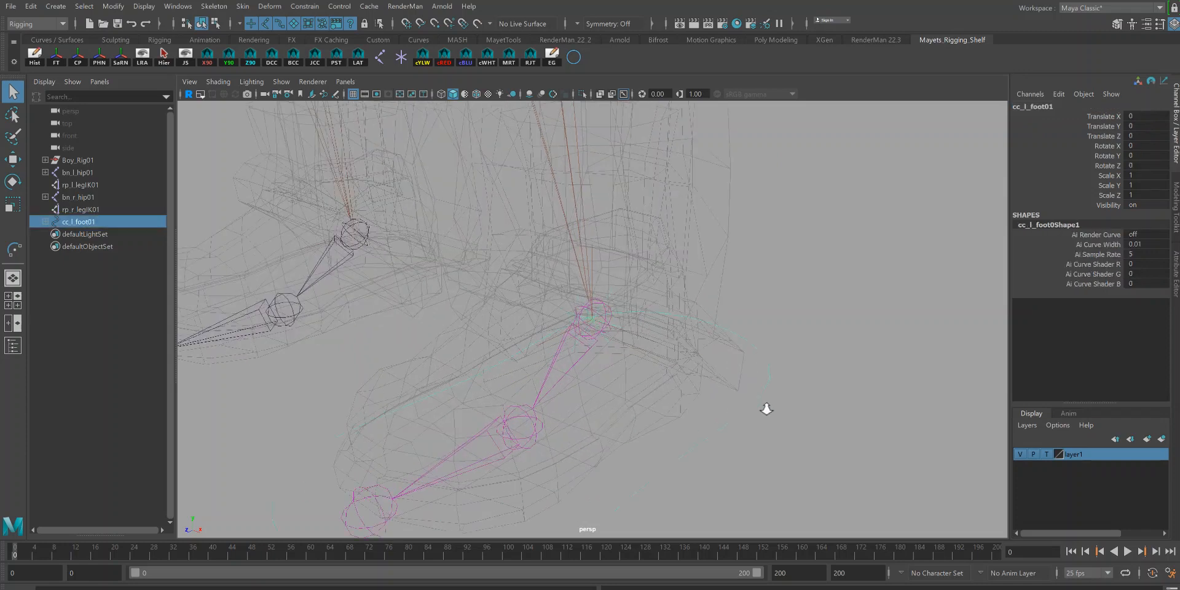
{"action": "middle_click_drag", "start_coordinate": [677, 390], "coordinate": [688, 333], "text": "alt"}
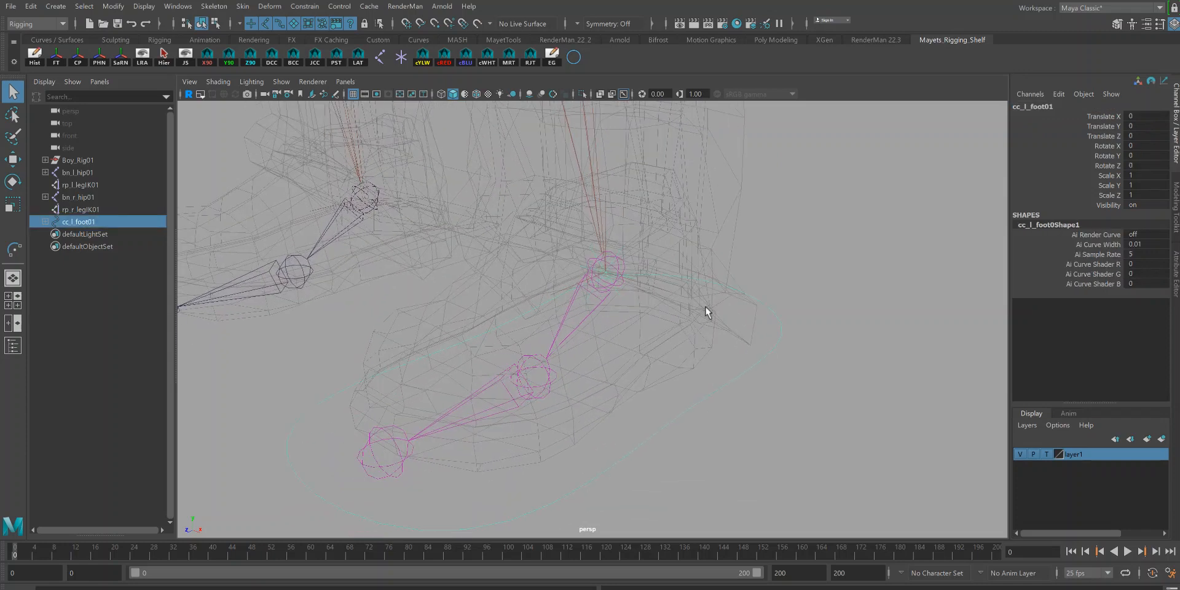
{"action": "left_click_drag", "start_coordinate": [646, 297], "coordinate": [996, 436], "text": "alt"}
{"action": "left_click", "coordinate": [1020, 454]}
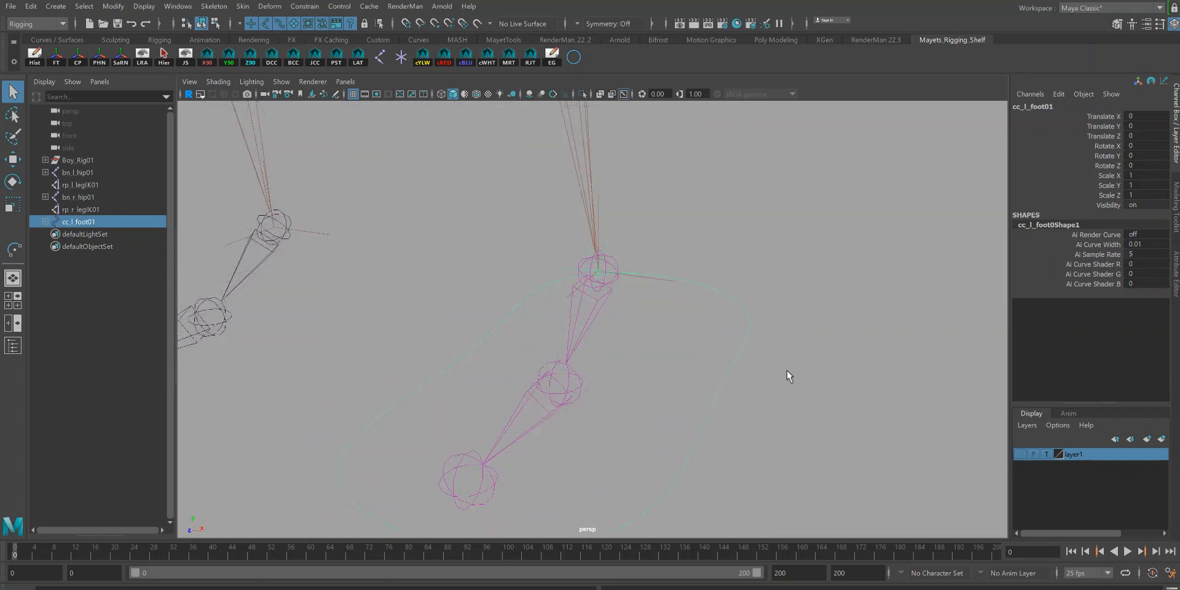
Step: Point-constrain the left leg IK handle rp_l_legIK01 to the cc_l_foot01 control
{"action": "left_click", "coordinate": [659, 287], "text": "shift"}
{"action": "left_click_drag", "start_coordinate": [659, 286], "coordinate": [766, 348], "text": "alt"}
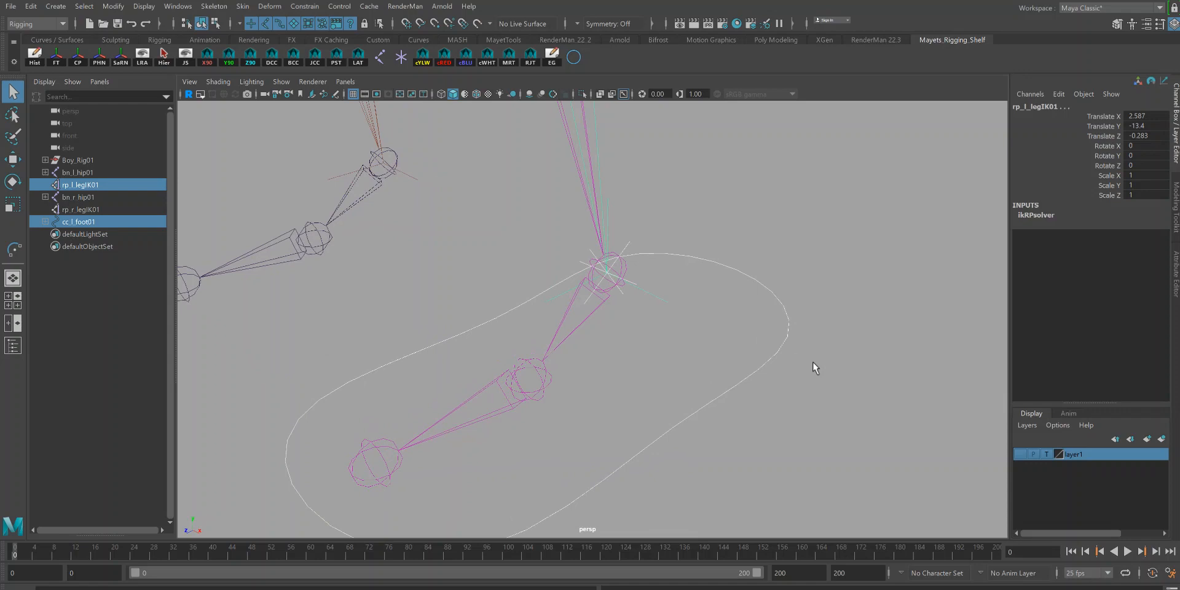
{"action": "left_click_drag", "start_coordinate": [723, 411], "coordinate": [739, 388], "text": "alt"}
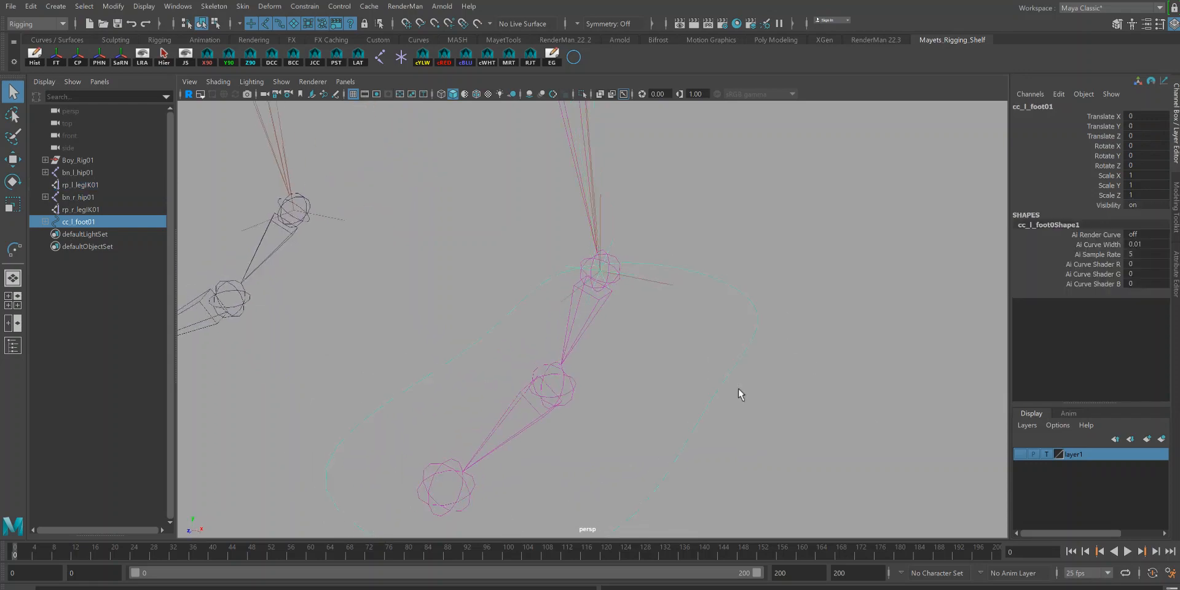
{"action": "left_click", "coordinate": [644, 282], "text": "shift"}
{"action": "left_click", "coordinate": [304, 6]}
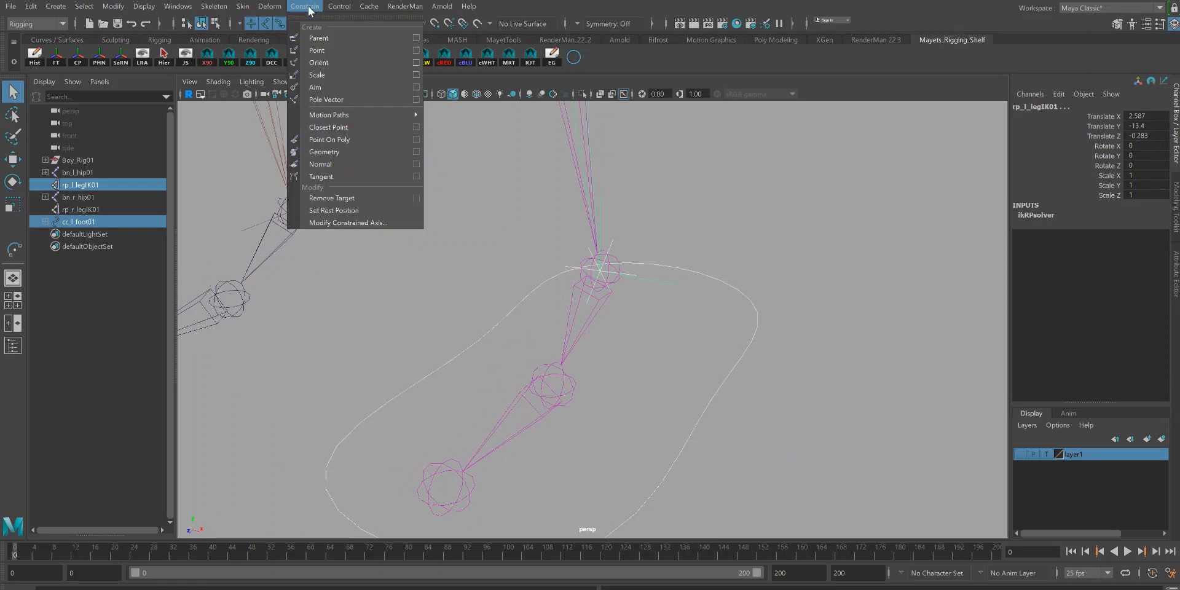
{"action": "left_click", "coordinate": [416, 51]}
{"action": "left_click", "coordinate": [258, 220]}
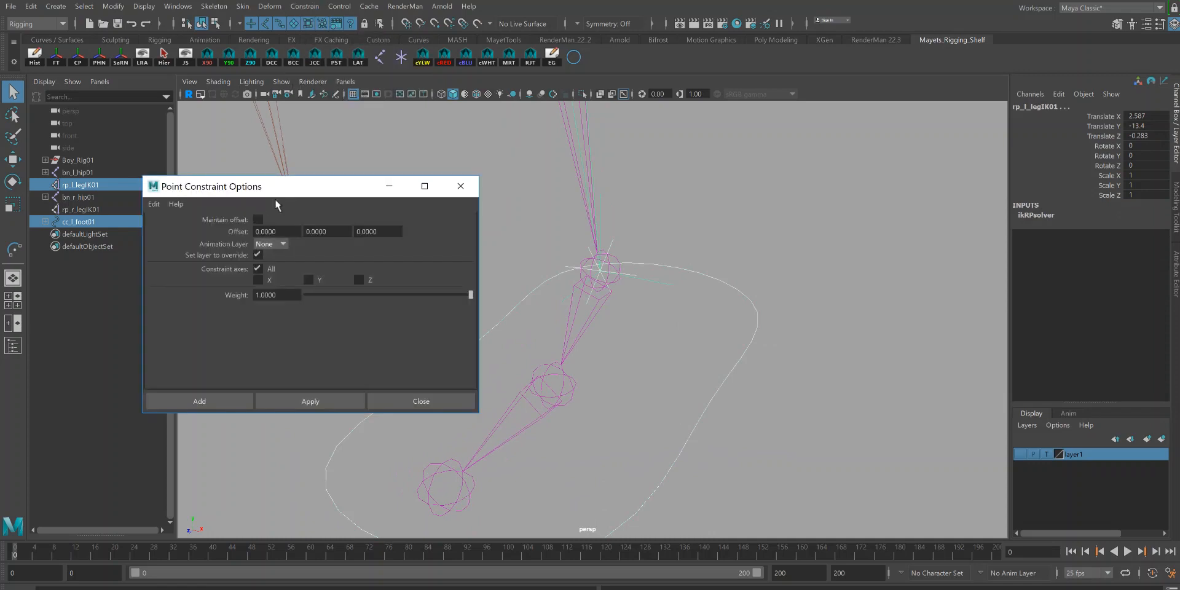
{"action": "left_click", "coordinate": [249, 324]}
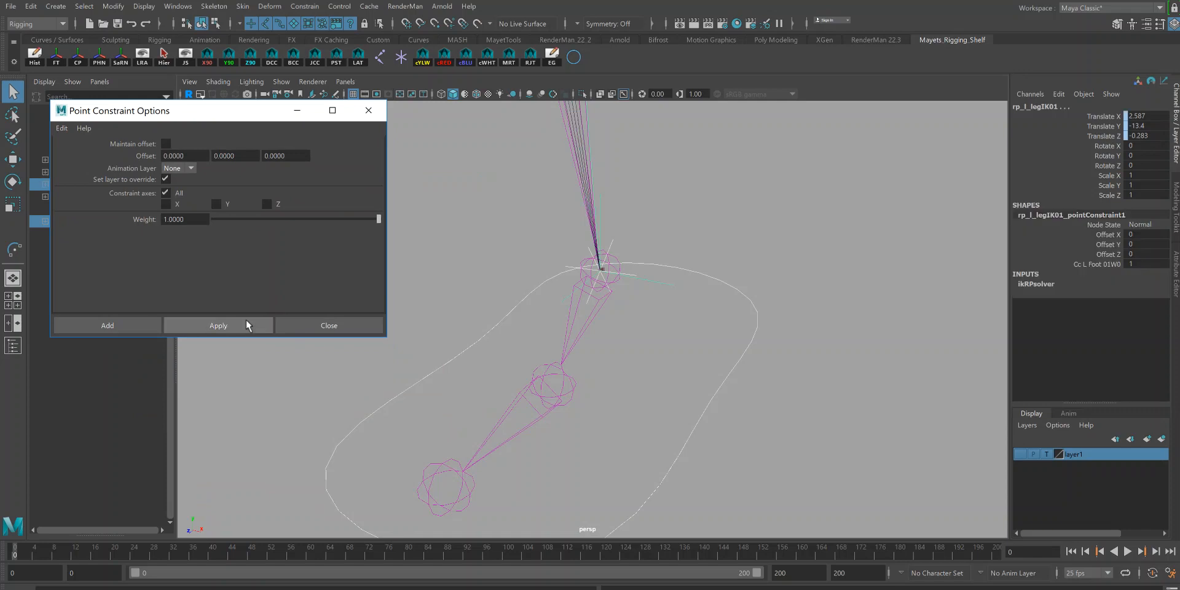
{"action": "left_click", "coordinate": [365, 113]}
Step: Select the foot control and view the whole left leg from a wider angle
{"action": "right_click_drag", "start_coordinate": [722, 338], "coordinate": [643, 297], "text": "alt"}
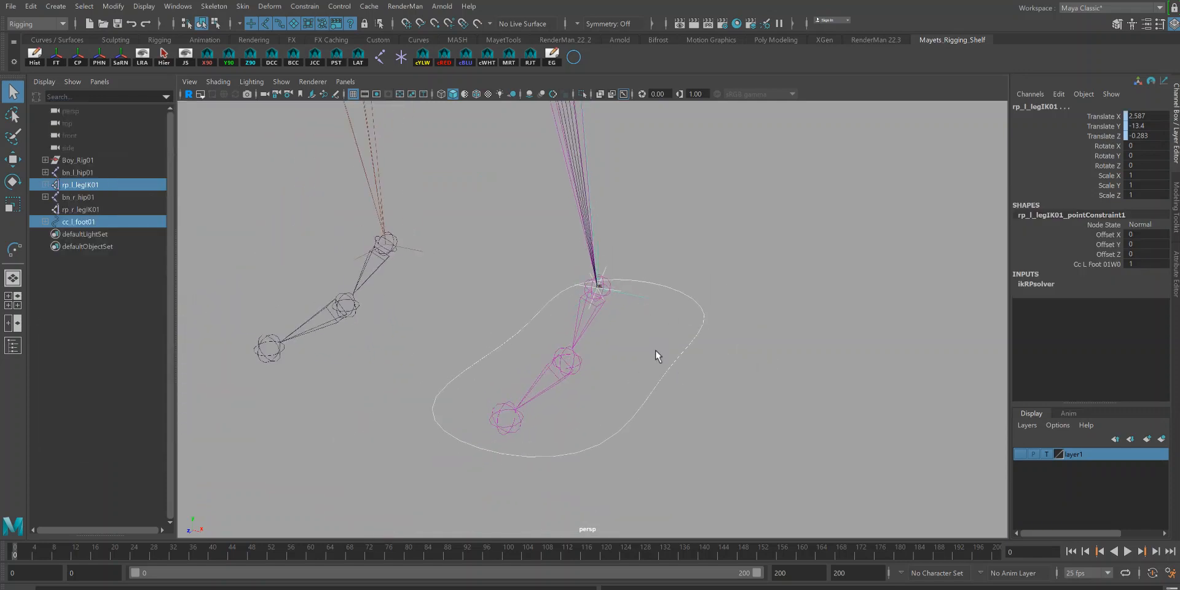
{"action": "left_click", "coordinate": [678, 359]}
{"action": "right_click_drag", "start_coordinate": [746, 390], "coordinate": [632, 295], "text": "alt"}
{"action": "middle_click_drag", "start_coordinate": [668, 328], "coordinate": [670, 370], "text": "alt"}
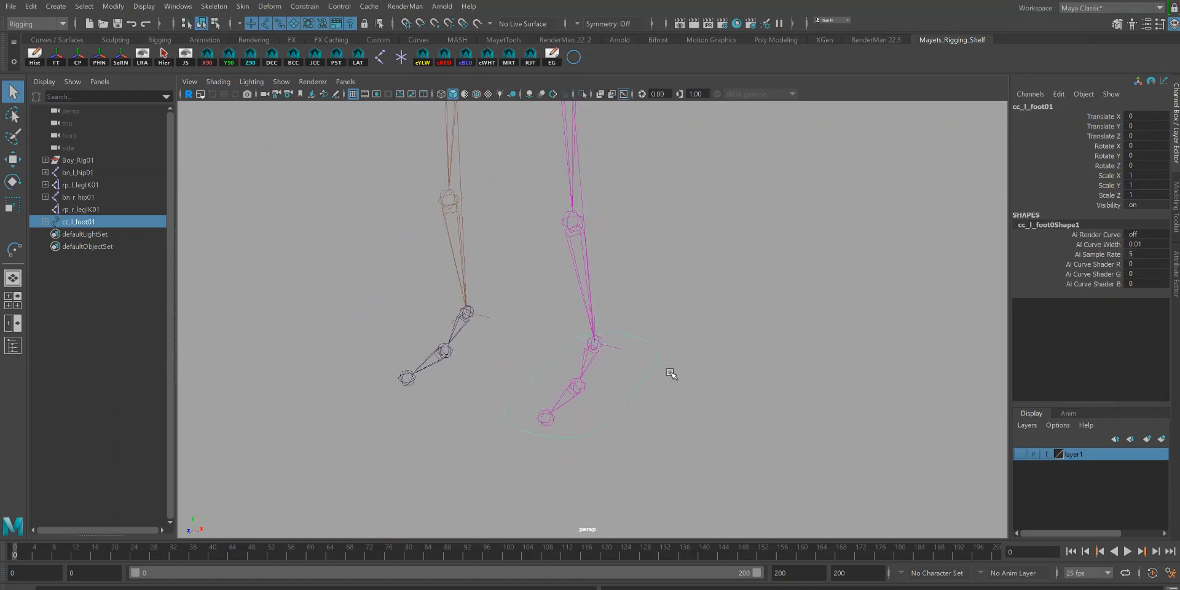
Step: Test-move the left foot control upward and undo the move
{"action": "key", "text": "w"}
{"action": "left_click_drag", "start_coordinate": [595, 291], "coordinate": [595, 250]}
{"action": "key", "text": "ctrl+z"}
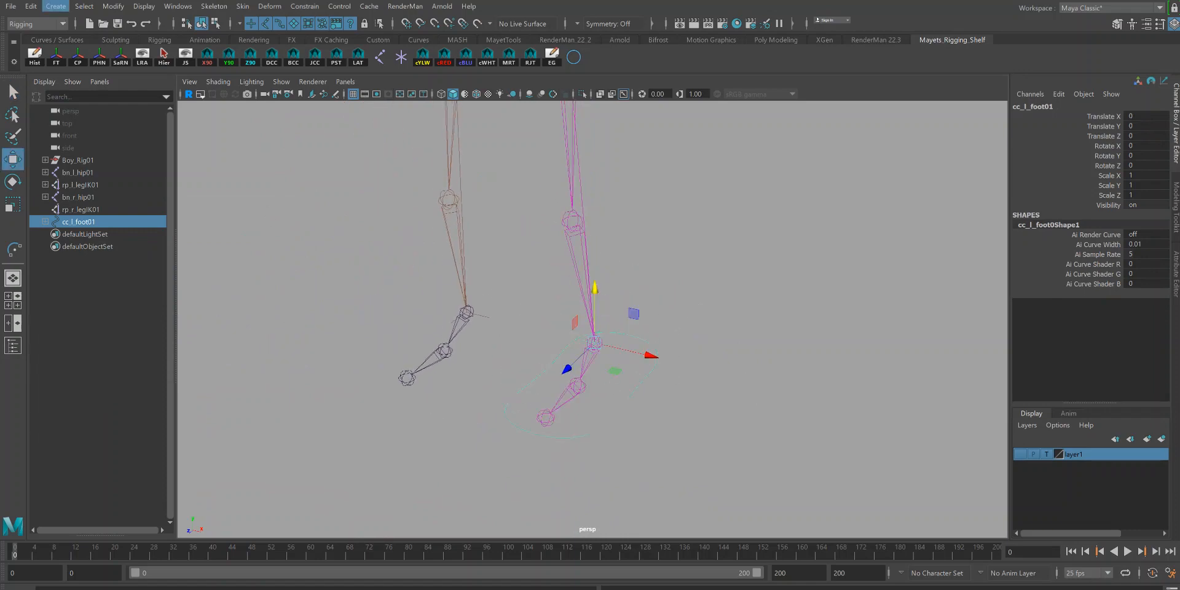
Step: Save the scene as a new version of the BoyRig_Class file, accepting the student version notice
{"action": "left_click", "coordinate": [12, 8]}
{"action": "left_click", "coordinate": [49, 70]}
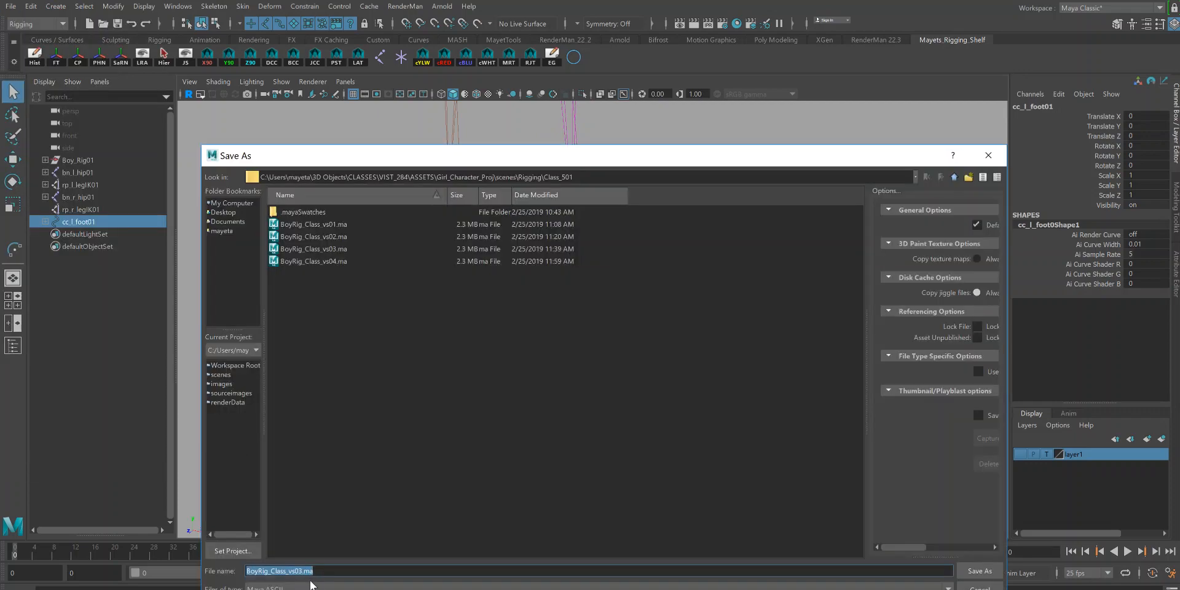
{"action": "left_click", "coordinate": [314, 571]}
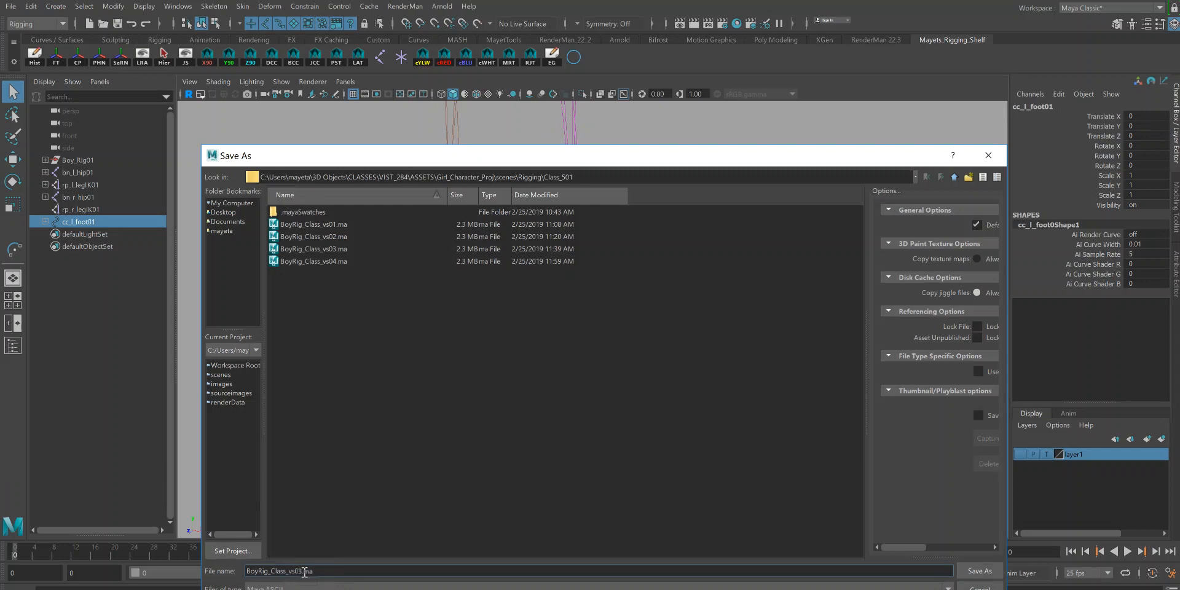
{"action": "type", "text": "A"}
{"action": "left_click", "coordinate": [985, 573]}
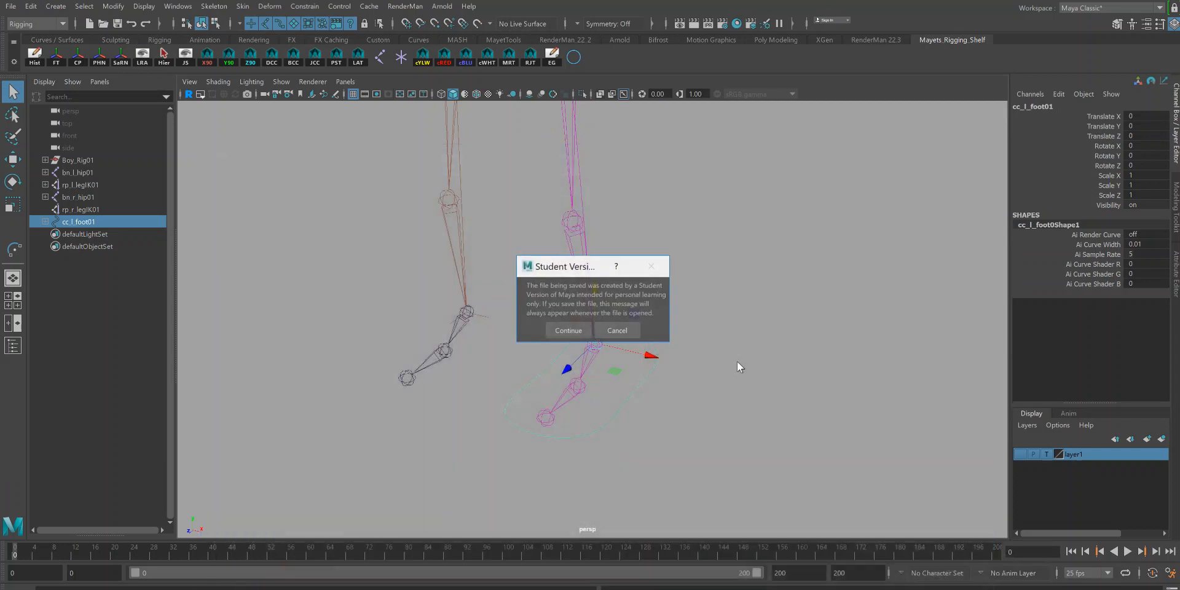
{"action": "left_click", "coordinate": [561, 329]}
Step: Mirror the left foot control cc_l_foot01 across to the right foot with the mirror shelf tool
{"action": "key", "text": "w"}
{"action": "left_click_drag", "start_coordinate": [795, 381], "coordinate": [750, 369], "text": "alt"}
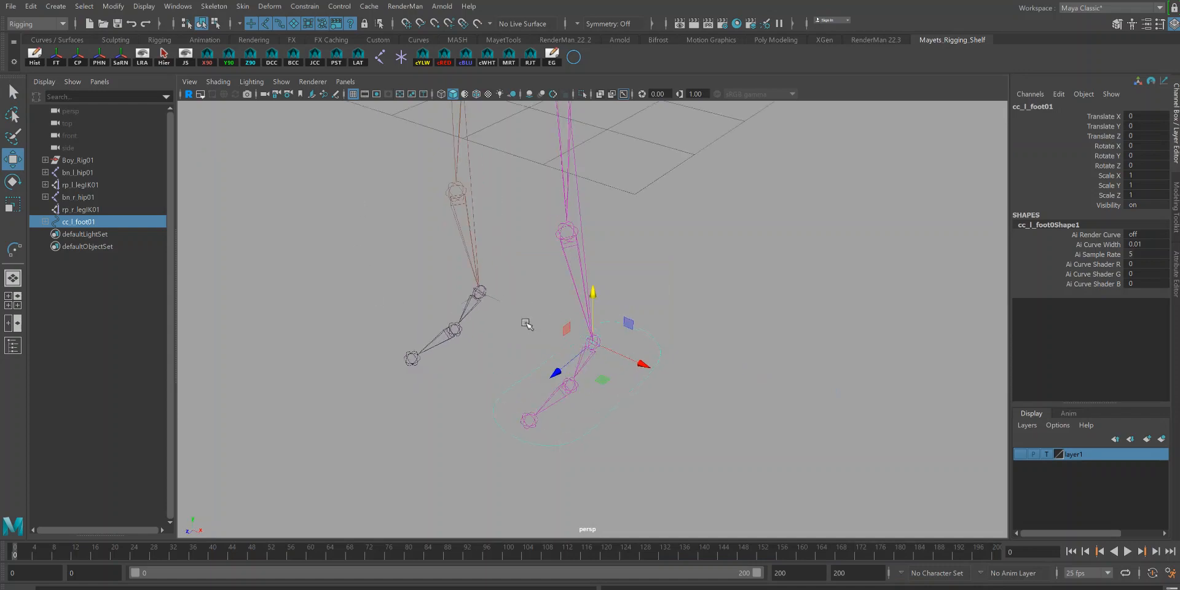
{"action": "left_click_drag", "start_coordinate": [527, 323], "coordinate": [529, 317], "text": "alt"}
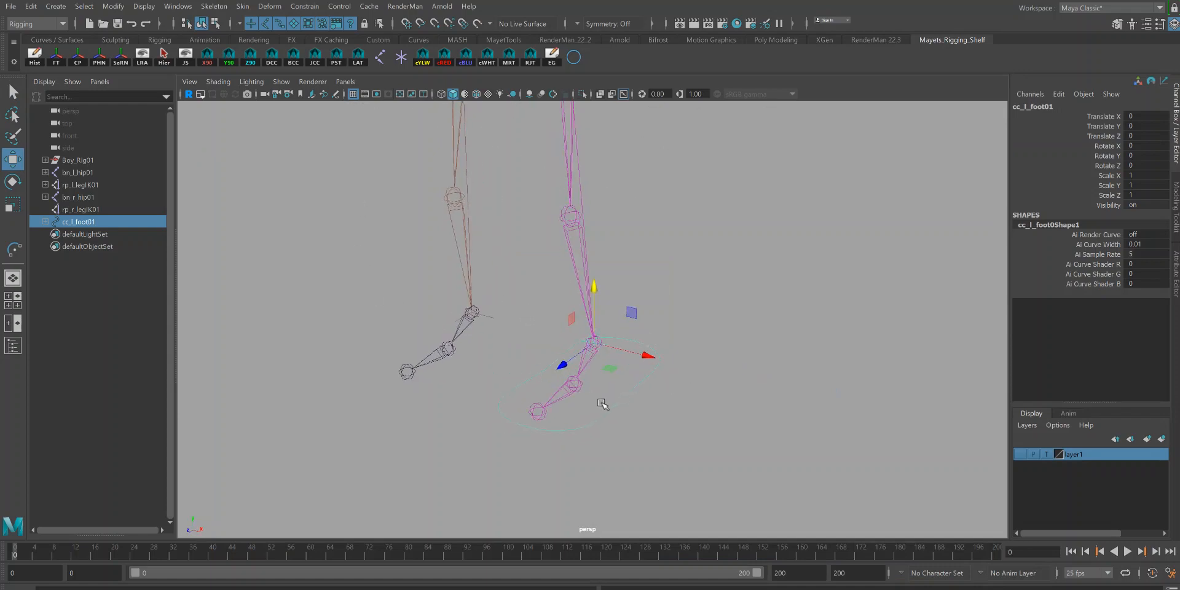
{"action": "key", "text": "q"}
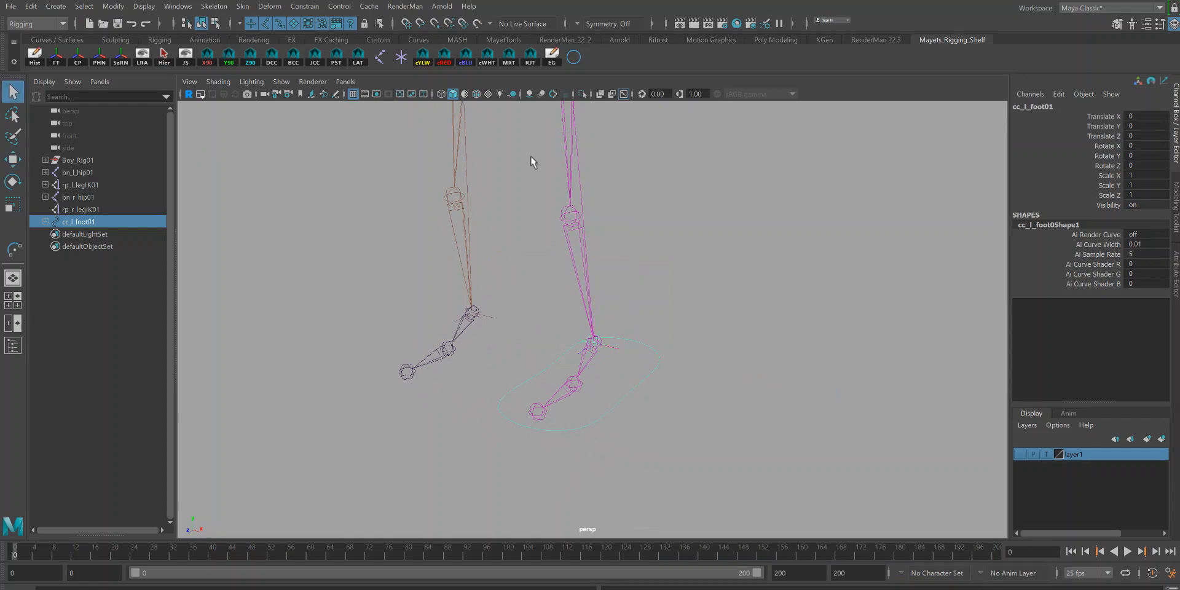
{"action": "left_click", "coordinate": [509, 60]}
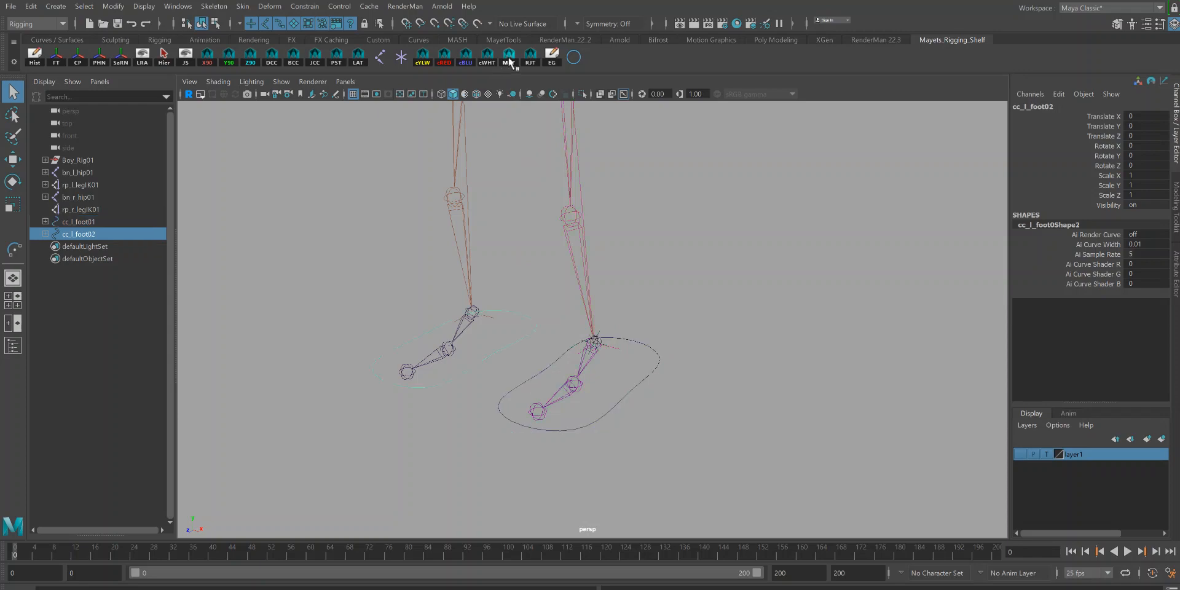
Step: Replace l_ with r_ in the mirrored control's names using Search Replace
{"action": "left_click_drag", "start_coordinate": [469, 390], "coordinate": [484, 281], "text": "alt"}
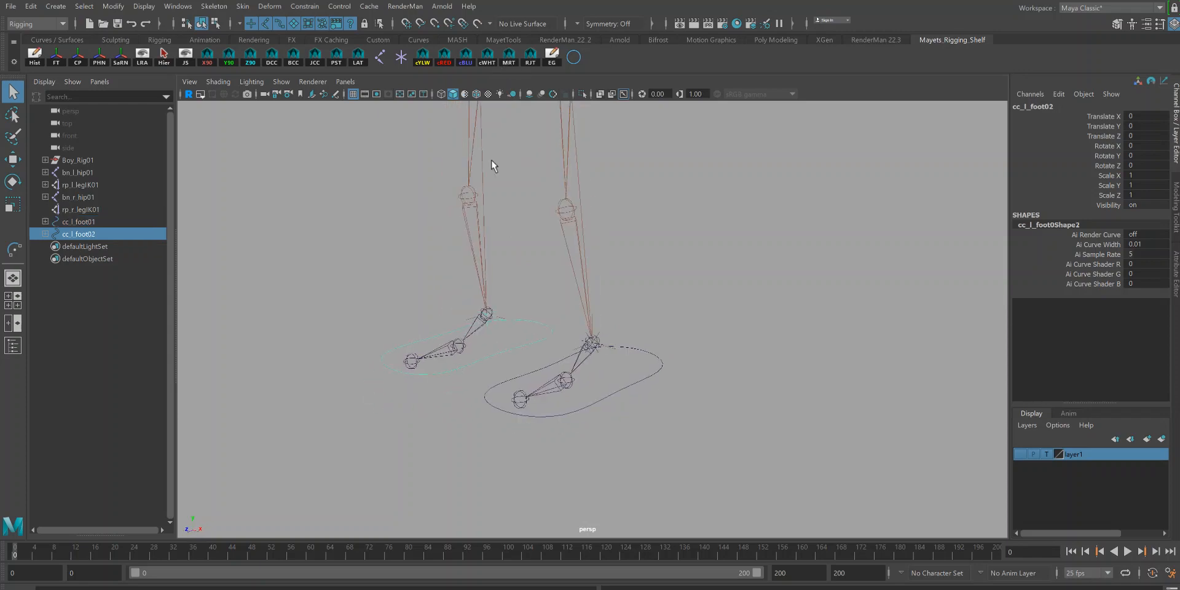
{"action": "right_click_drag", "start_coordinate": [527, 368], "coordinate": [712, 395], "text": "alt"}
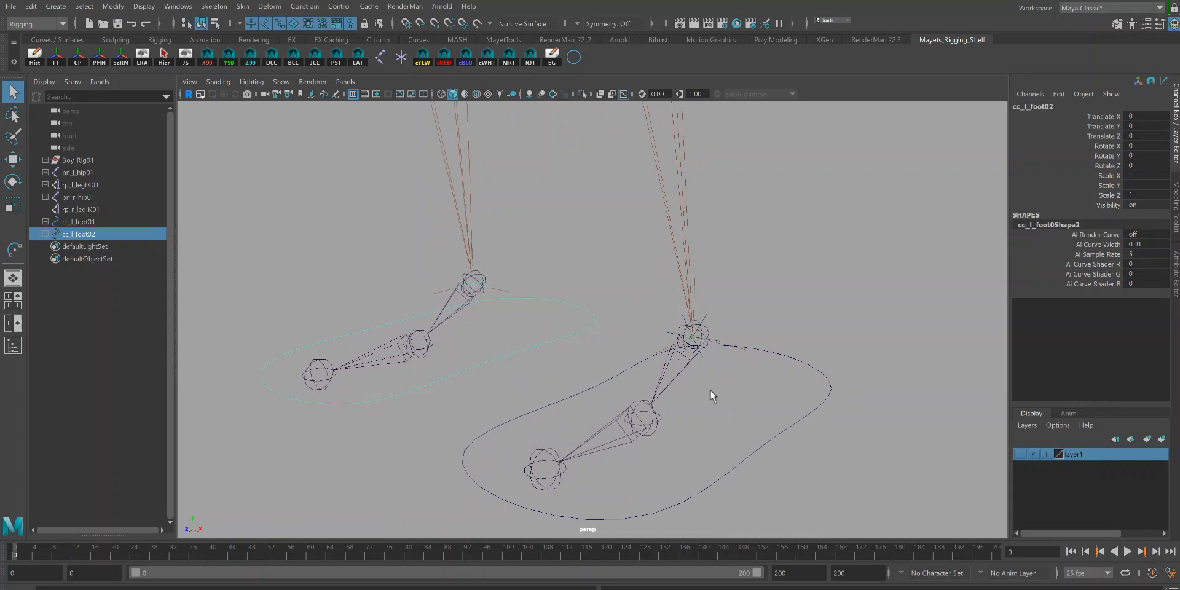
{"action": "right_click_drag", "start_coordinate": [640, 367], "coordinate": [647, 369], "text": "alt"}
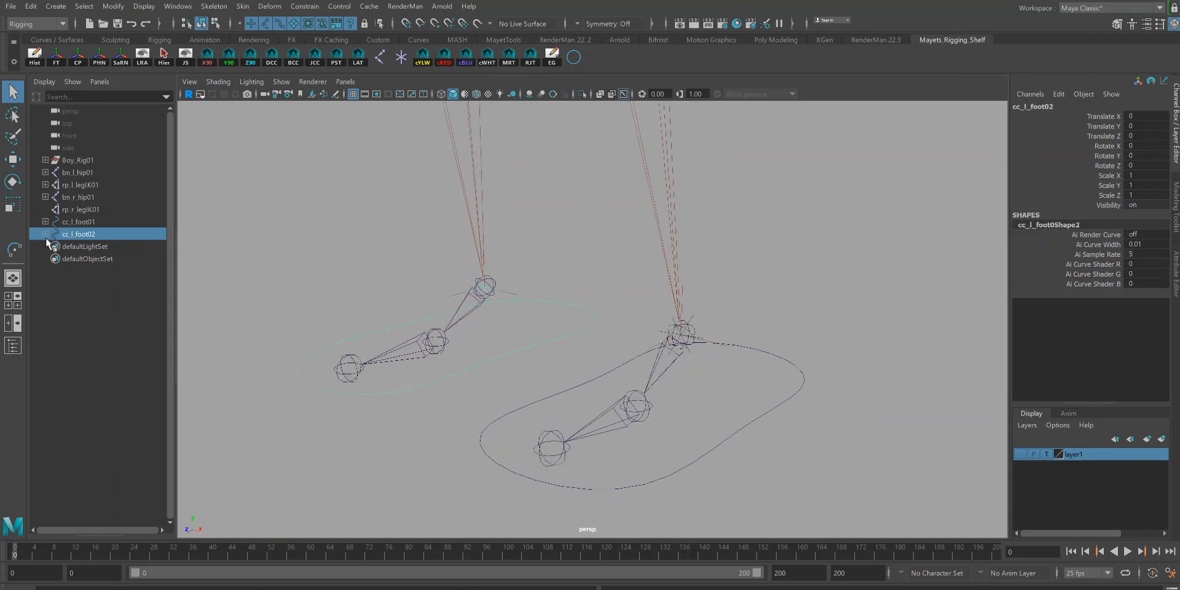
{"action": "left_click", "coordinate": [114, 61]}
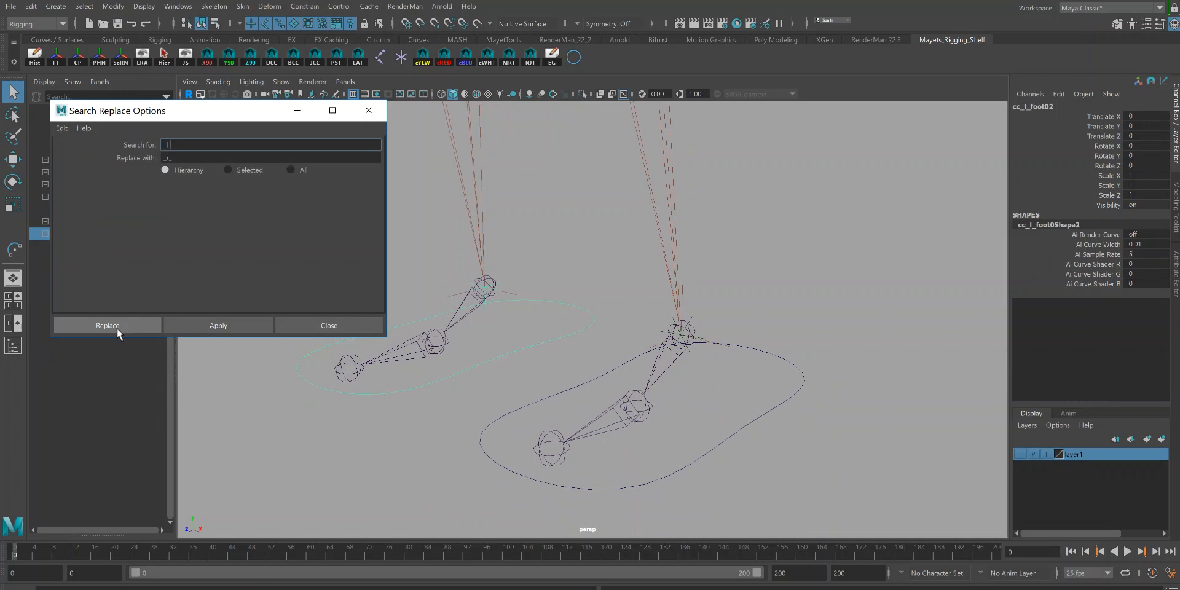
{"action": "left_click", "coordinate": [117, 328]}
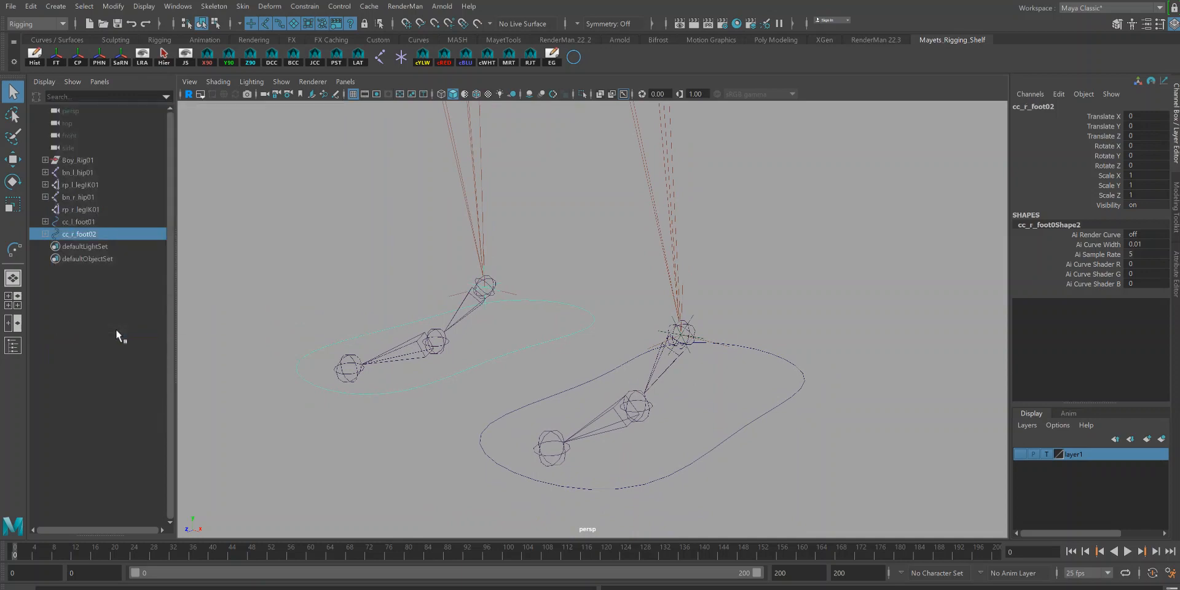
Step: Rename the mirrored control to cc_r_foot01
{"action": "double_click", "coordinate": [91, 234]}
{"action": "left_click_drag", "start_coordinate": [95, 234], "coordinate": [126, 234]}
{"action": "type", "text": "1"}
{"action": "key", "text": "Return"}
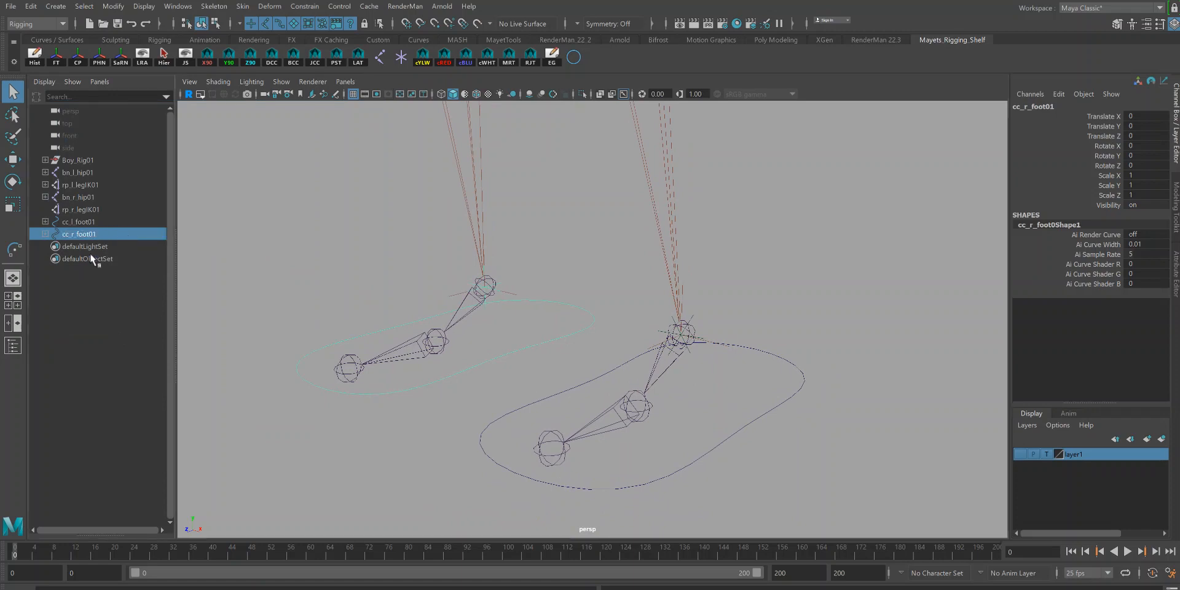
Step: Delete the mirrored locator locOri_r_foot01 under cc_r_foot01
{"action": "left_click", "coordinate": [45, 232]}
{"action": "left_click", "coordinate": [84, 247]}
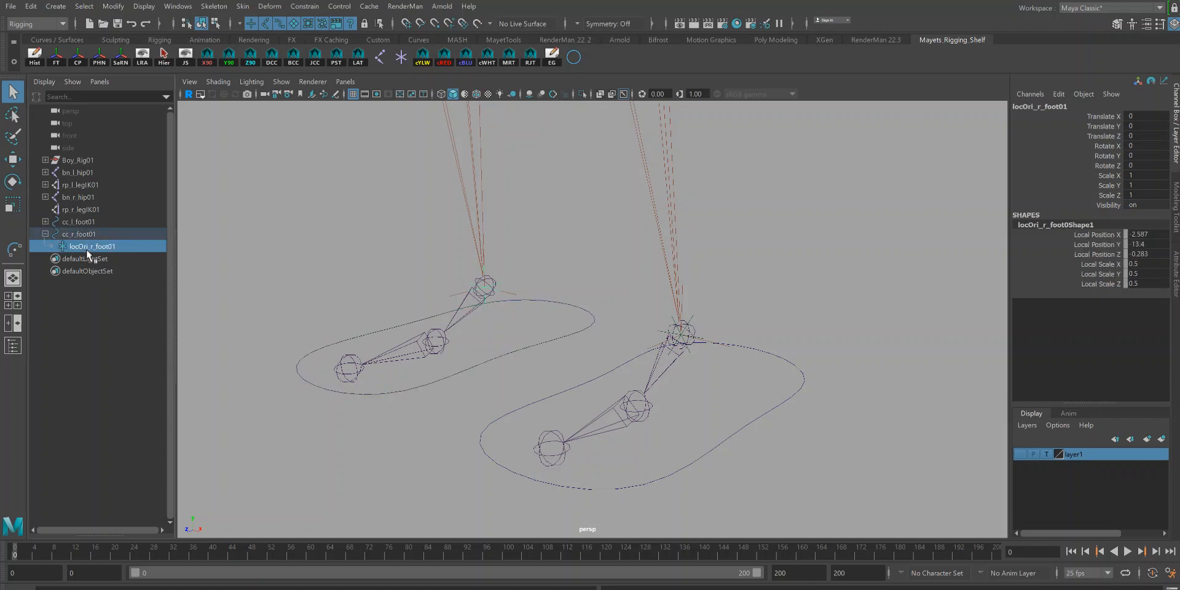
{"action": "key", "text": "Delete"}
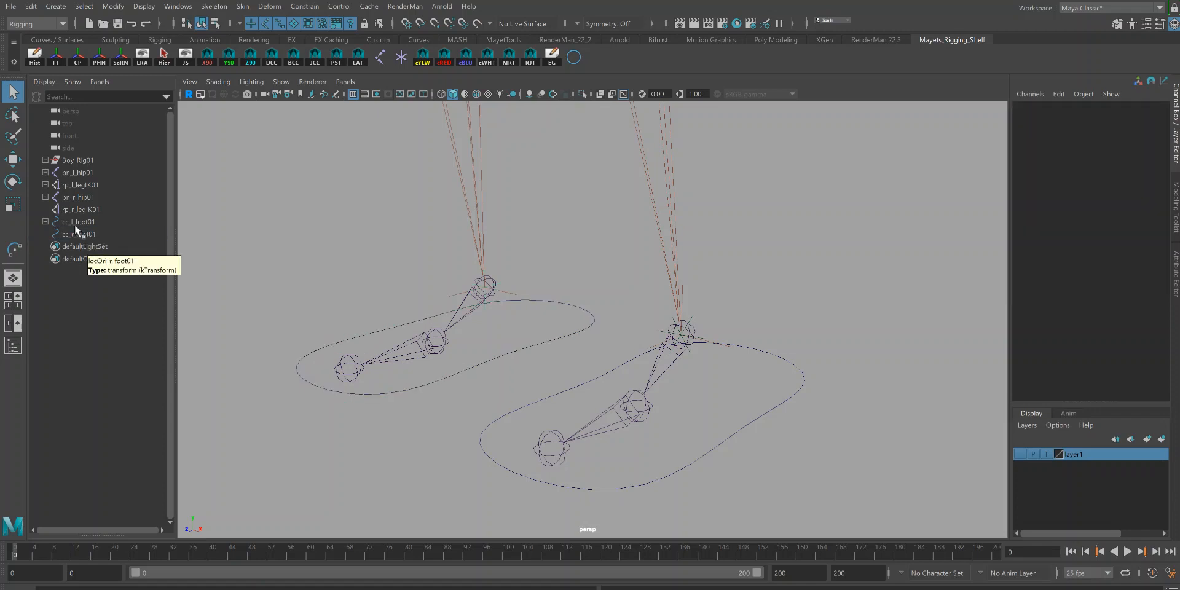
Step: Create an orient locator at the right foot joint bn_r_foot01 with the locator shelf tool
{"action": "left_click", "coordinate": [481, 298]}
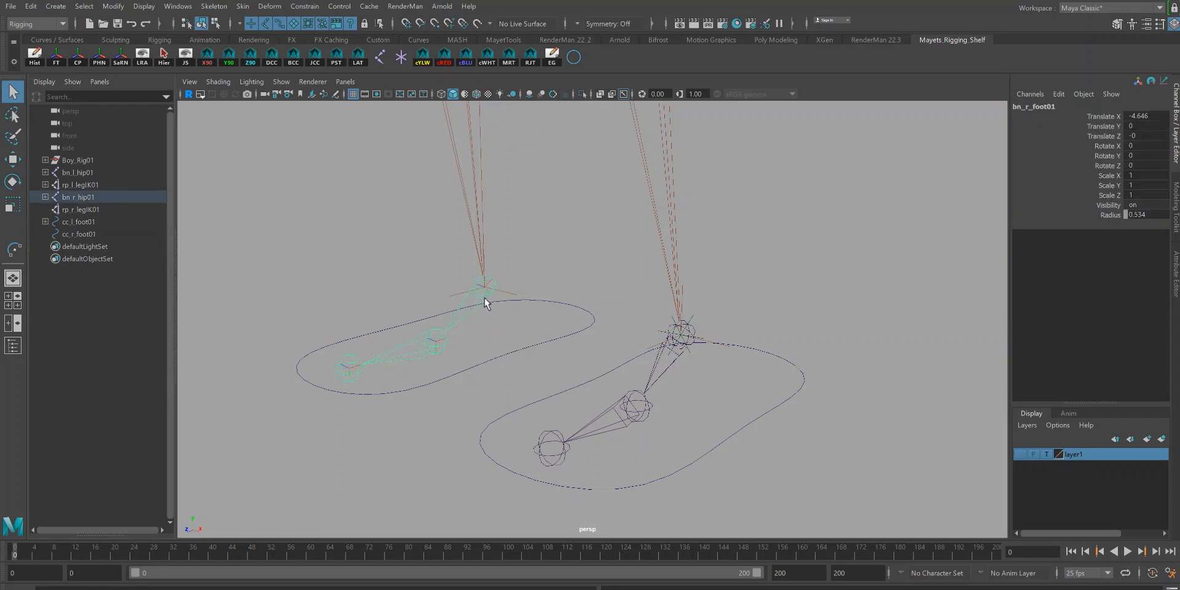
{"action": "left_click", "coordinate": [359, 62]}
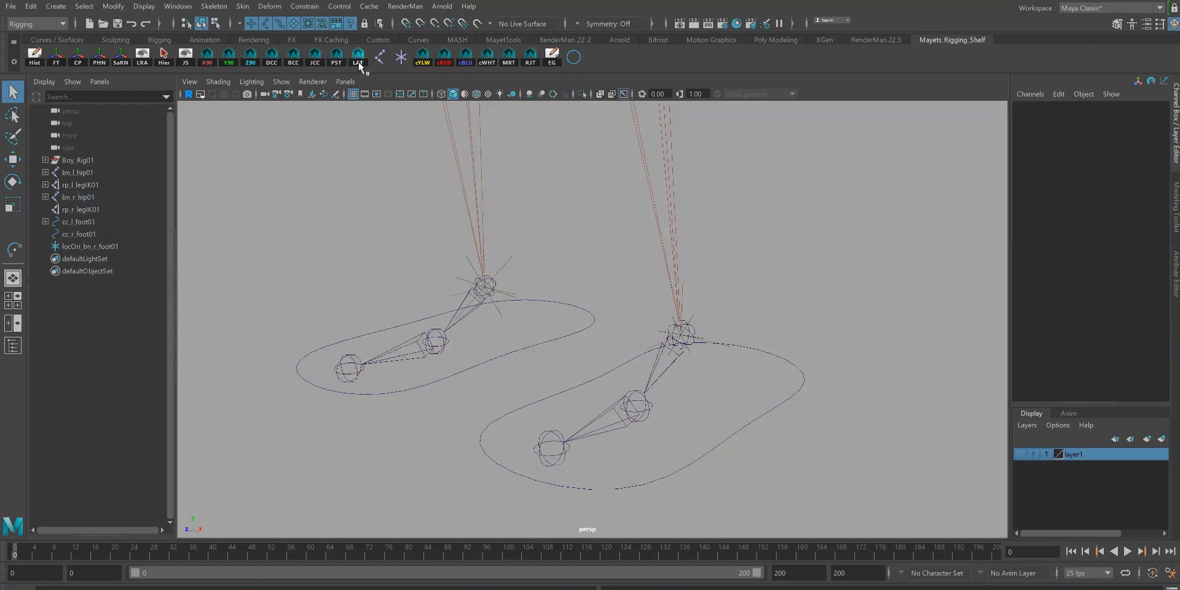
Step: Set the new locator's local scale X, Y and Z to 0.5
{"action": "left_click", "coordinate": [507, 254]}
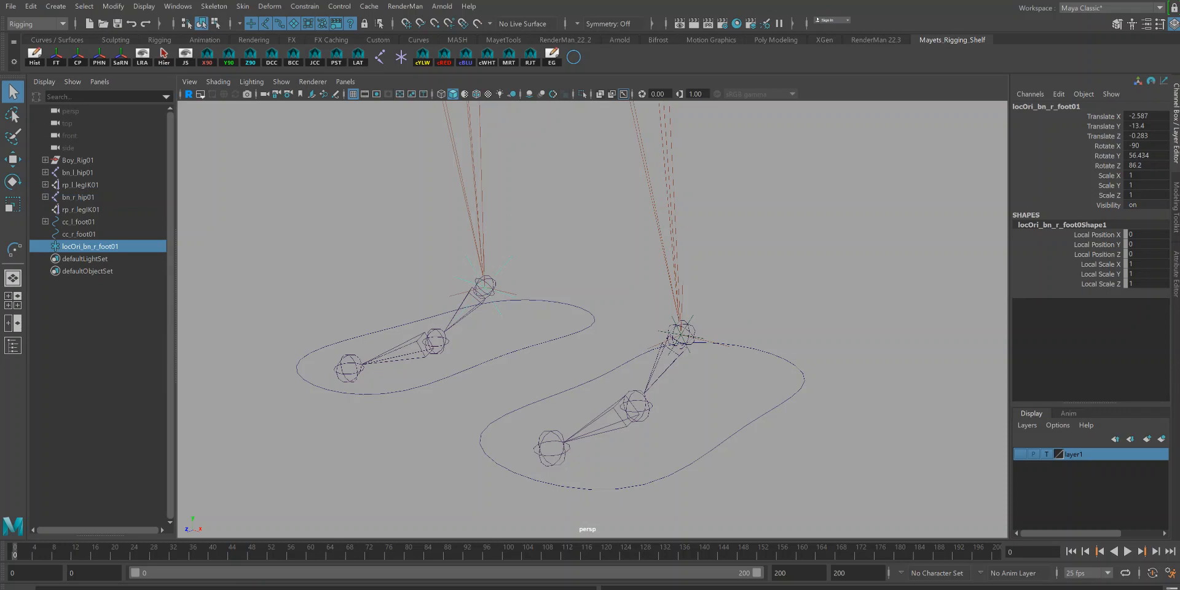
{"action": "left_click_drag", "start_coordinate": [1134, 265], "coordinate": [1138, 284]}
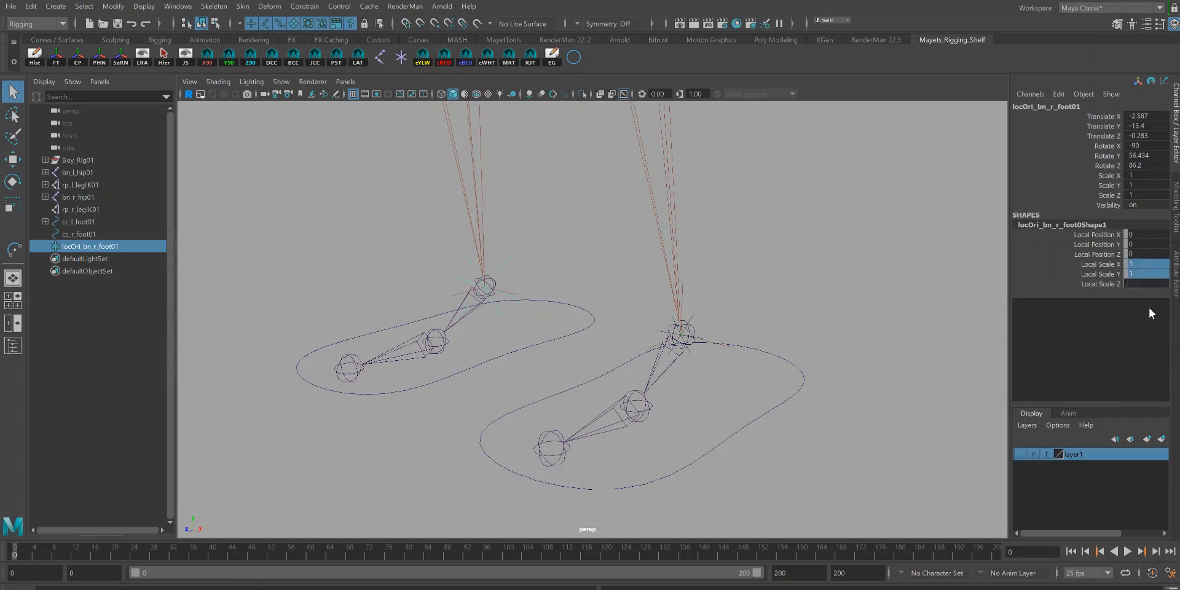
{"action": "key", "text": "Return"}
Step: Orient-constrain the right foot joint bn_r_foot01 to the locator locOri_bn_r_foot01
{"action": "right_click_drag", "start_coordinate": [353, 236], "coordinate": [482, 320], "text": "alt"}
{"action": "middle_click_drag", "start_coordinate": [481, 320], "coordinate": [576, 343], "text": "alt"}
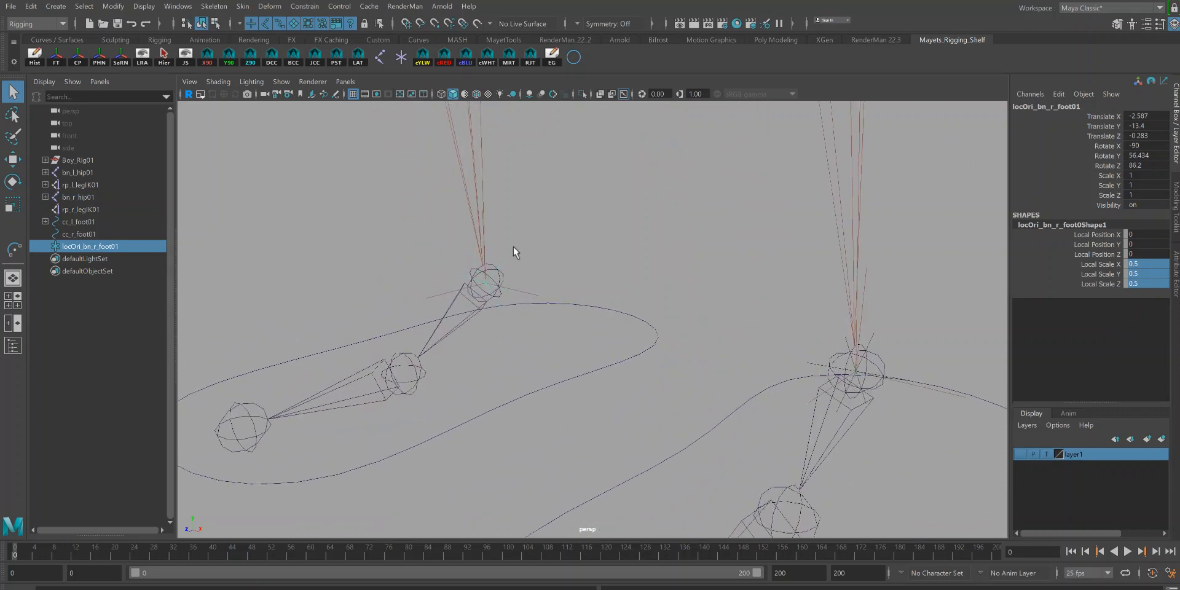
{"action": "left_click", "coordinate": [483, 303]}
{"action": "left_click", "coordinate": [317, 6]}
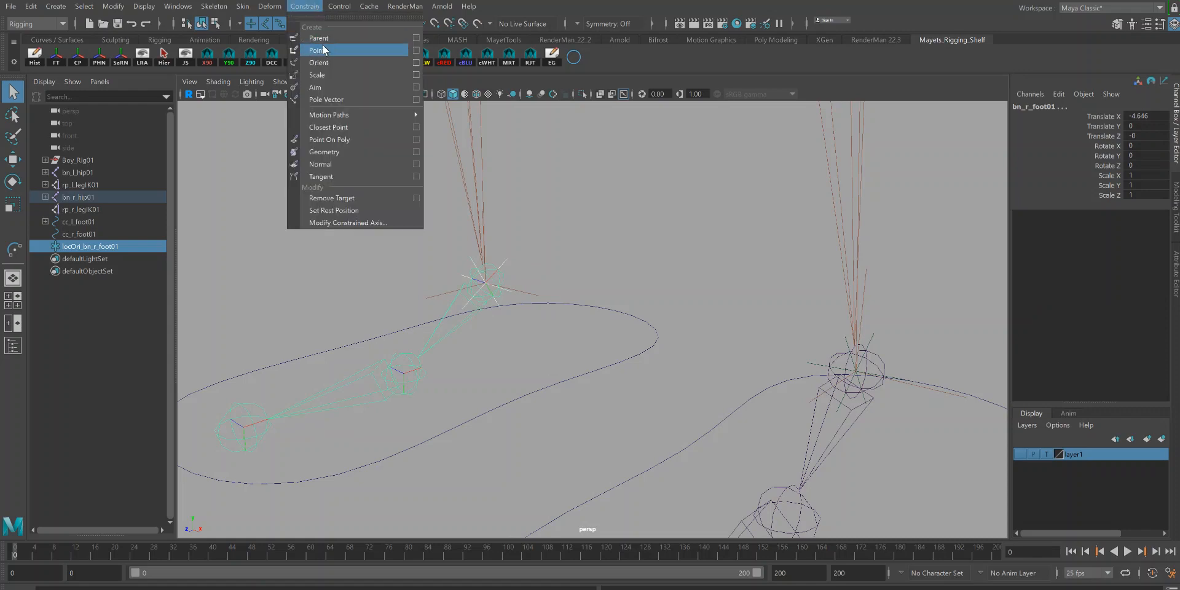
{"action": "left_click", "coordinate": [322, 56]}
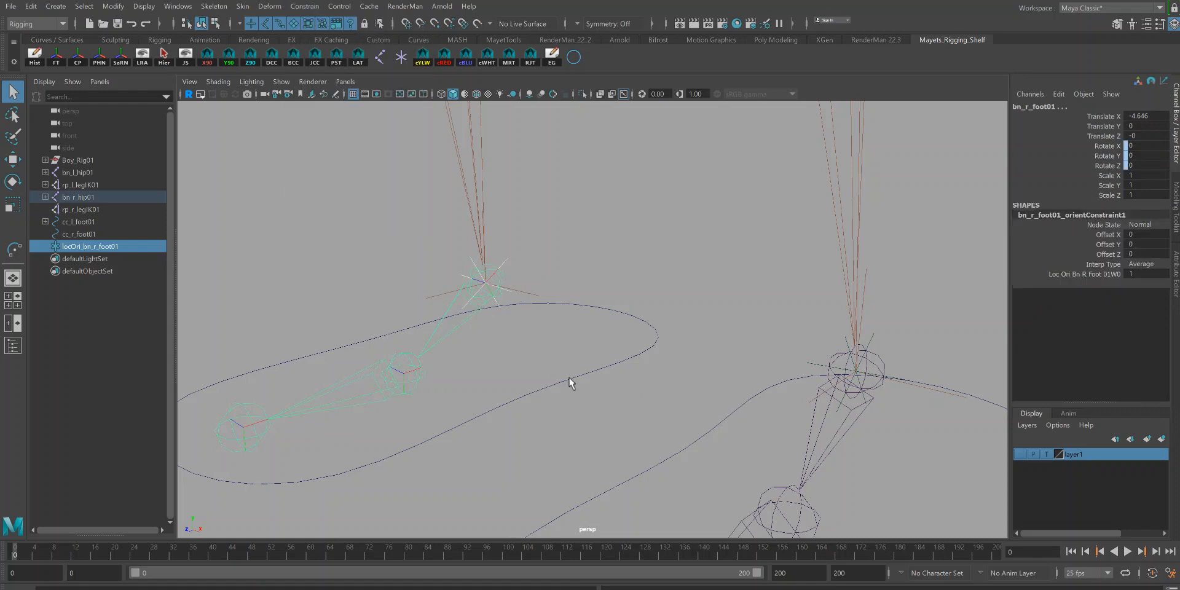
Step: Test-rotate the right foot control and undo the rotation
{"action": "left_click_drag", "start_coordinate": [581, 386], "coordinate": [582, 387]}
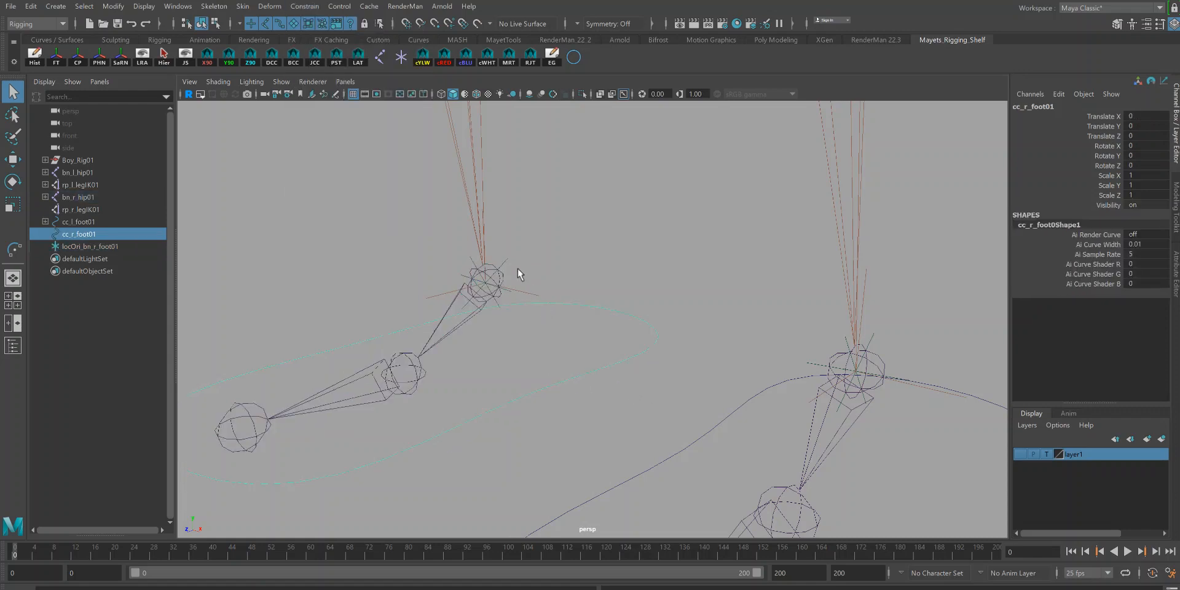
{"action": "left_click", "coordinate": [507, 260]}
{"action": "key", "text": "e"}
{"action": "mouse_move", "coordinate": [463, 287]}
{"action": "left_mouse_down"}
{"action": "mouse_move", "coordinate": [487, 281]}
{"action": "mouse_move", "coordinate": [472, 273]}
{"action": "left_mouse_up"}
{"action": "key", "text": "ctrl+z"}
Step: Point-constrain the right leg IK handle rp_r_legIK01 to the cc_r_foot01 control
{"action": "left_click", "coordinate": [581, 374]}
{"action": "key", "text": "q"}
{"action": "left_click", "coordinate": [526, 293], "text": "shift"}
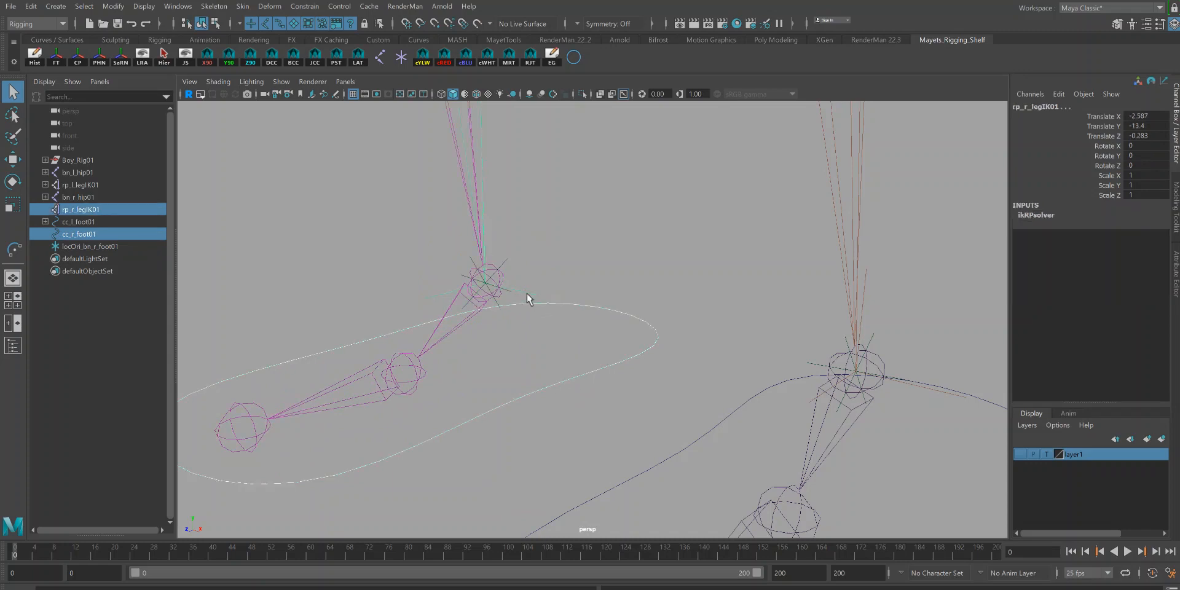
{"action": "left_click_drag", "start_coordinate": [608, 387], "coordinate": [495, 325], "text": "alt"}
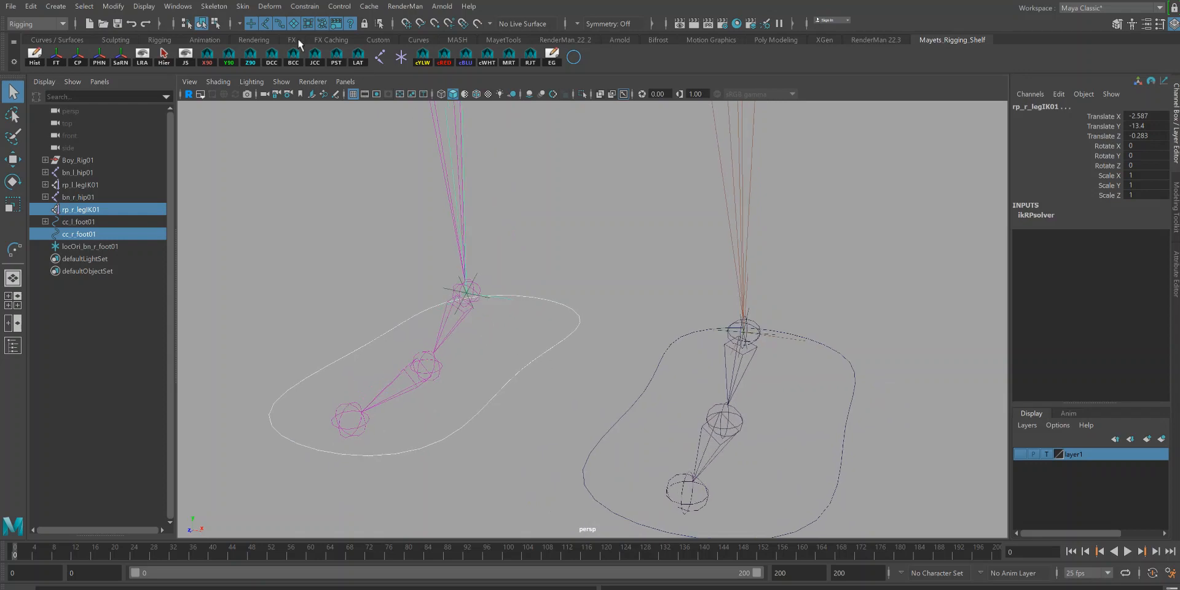
{"action": "left_click", "coordinate": [305, 6]}
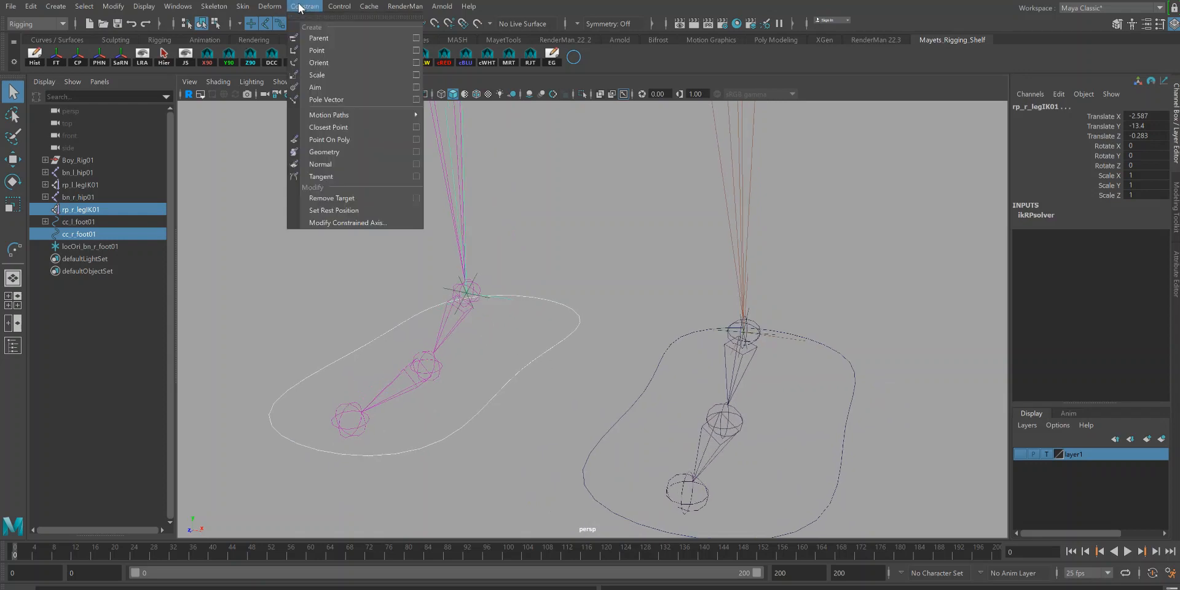
{"action": "left_click", "coordinate": [323, 49]}
Step: Test-move the right foot control up and back to its original position
{"action": "left_click", "coordinate": [520, 367]}
{"action": "left_click_drag", "start_coordinate": [554, 400], "coordinate": [405, 296], "text": "alt"}
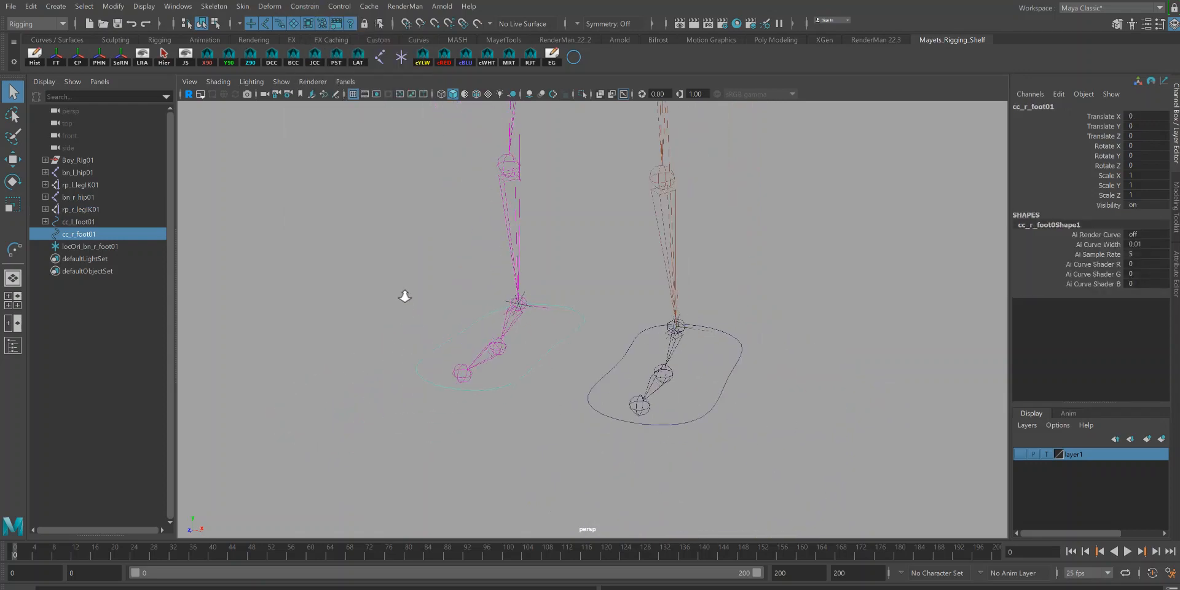
{"action": "key", "text": "w"}
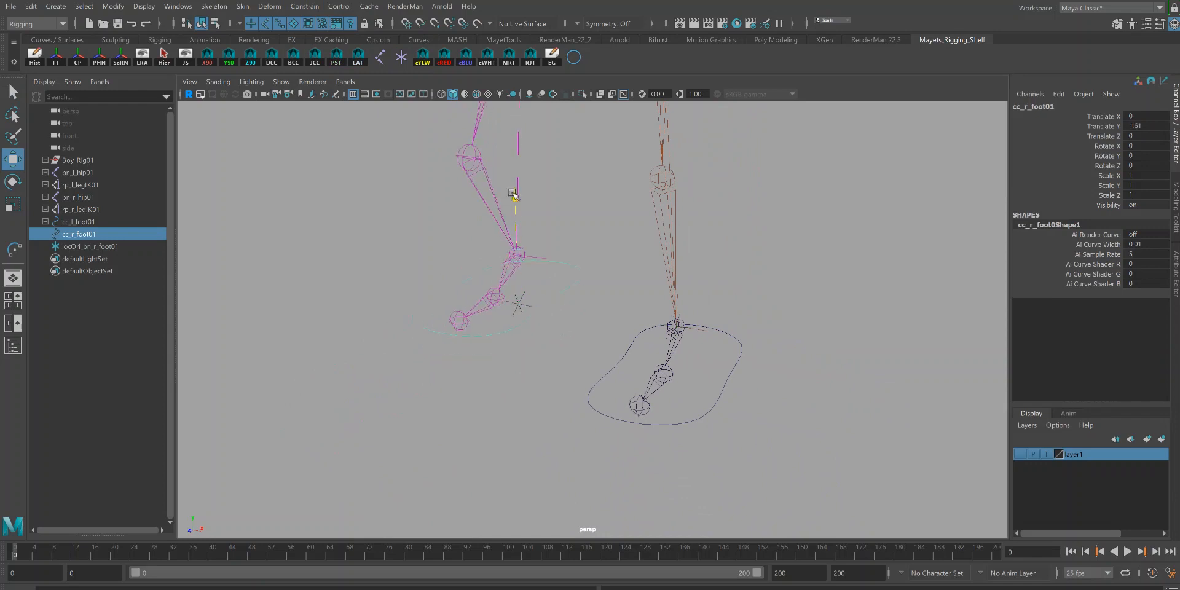
{"action": "left_click_drag", "start_coordinate": [662, 386], "coordinate": [623, 386], "text": "alt"}
{"action": "right_click_drag", "start_coordinate": [623, 386], "coordinate": [745, 408], "text": "alt"}
{"action": "key", "text": "q"}
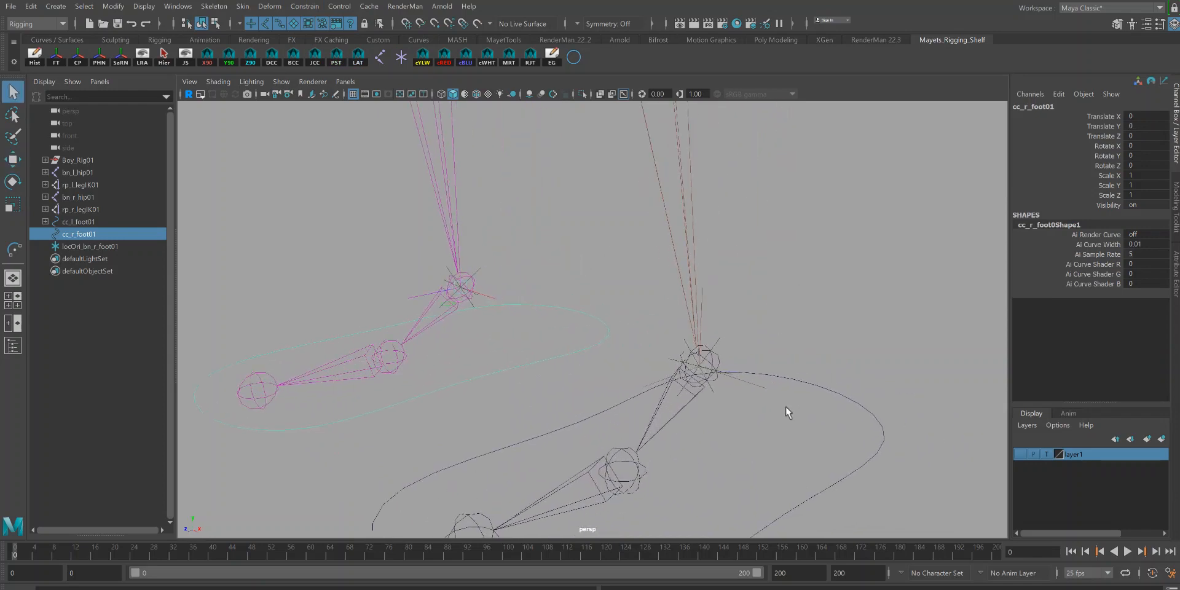
Step: Hide both foot orient locators by setting their visibility to off
{"action": "left_click", "coordinate": [479, 271]}
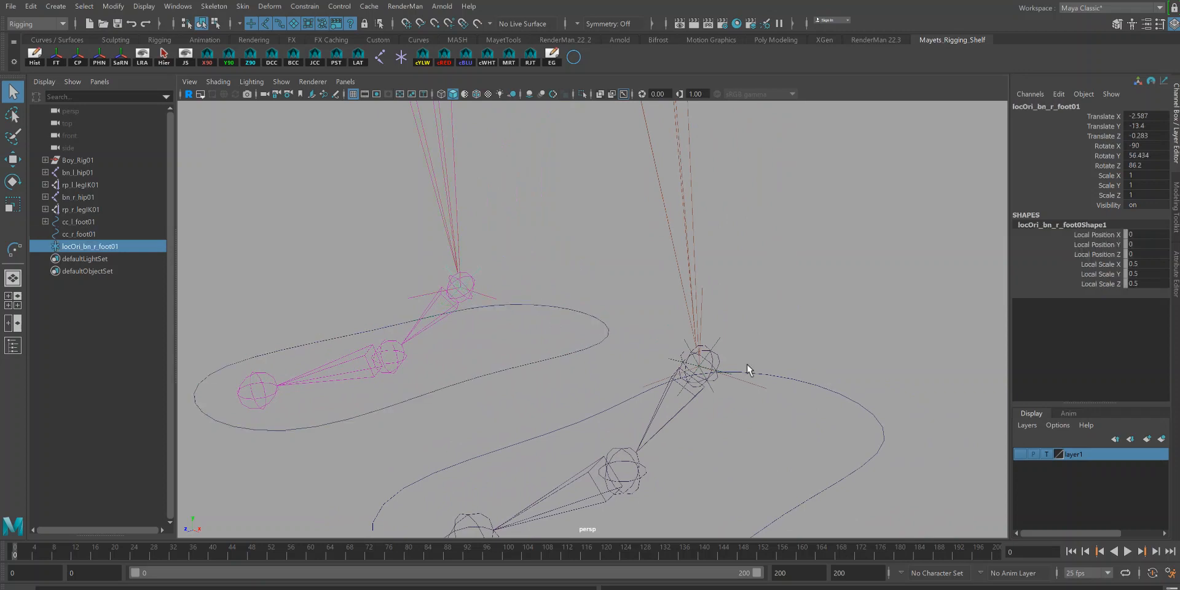
{"action": "left_click", "coordinate": [719, 339], "text": "shift"}
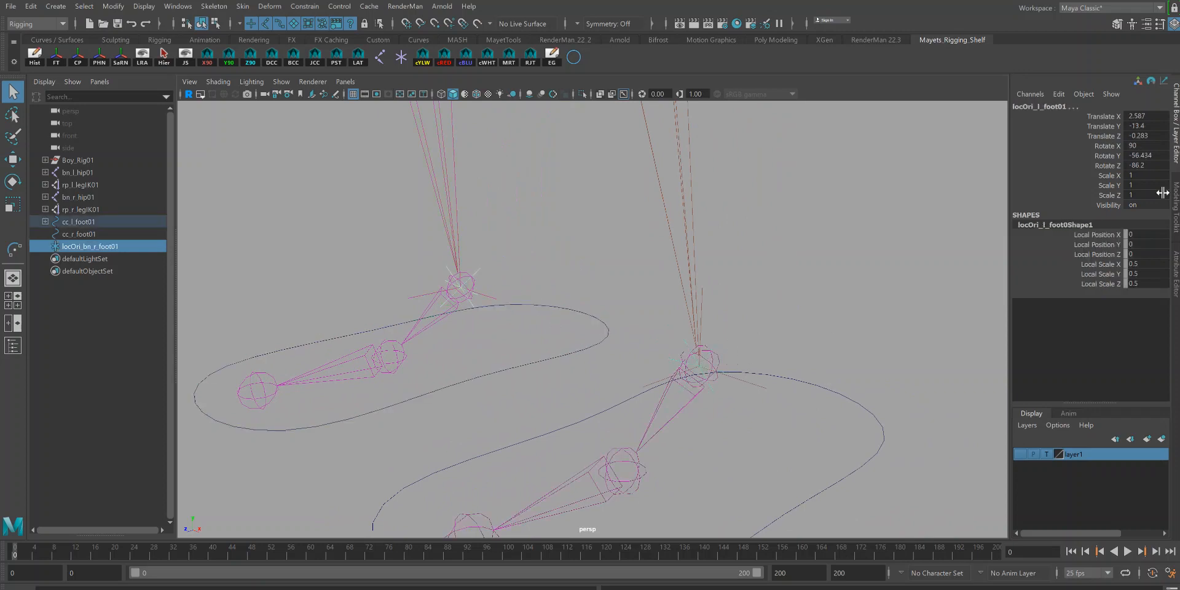
{"action": "left_click", "coordinate": [1140, 204]}
{"action": "type", "text": "0"}
{"action": "key", "text": "Return"}
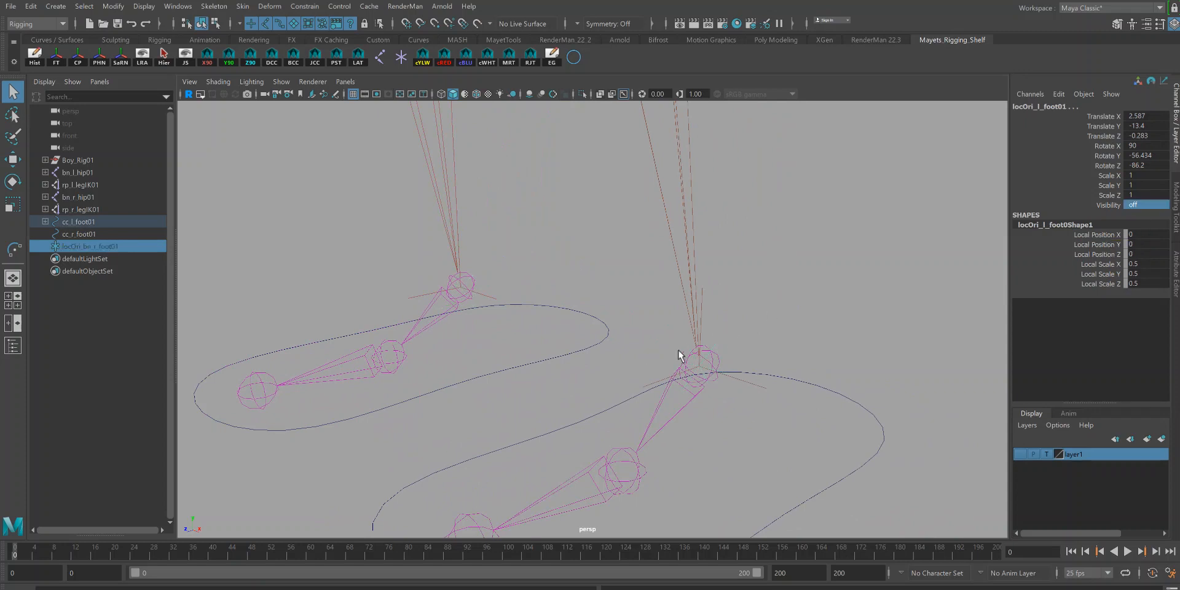
Step: Parent the right foot orient locator under the cc_r_foot01 control curve
{"action": "left_click", "coordinate": [98, 247]}
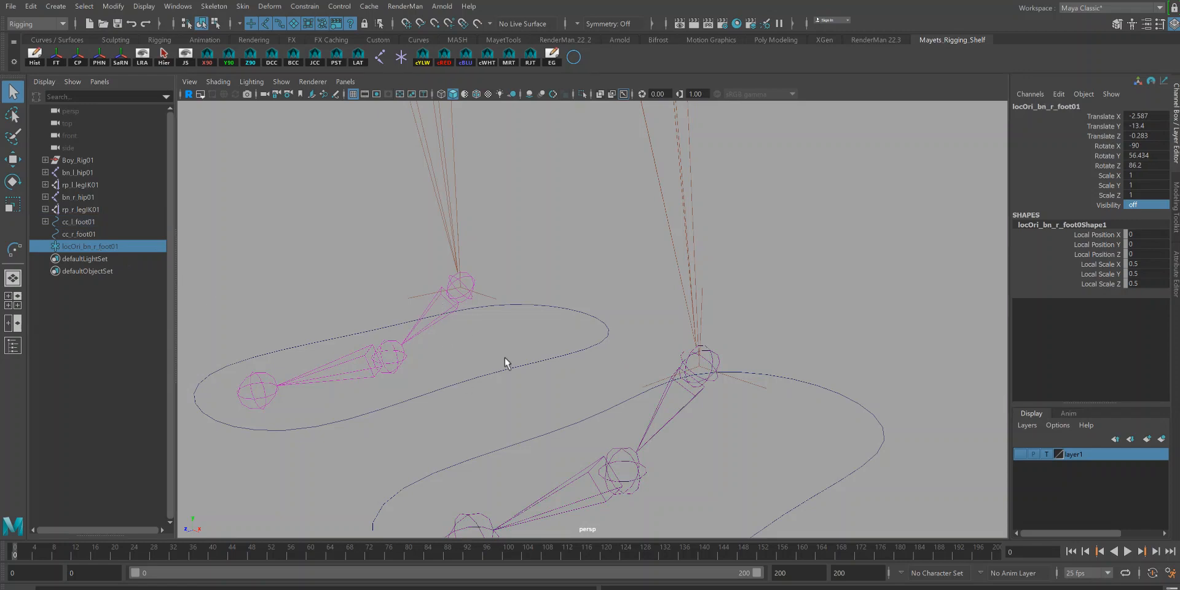
{"action": "left_click", "coordinate": [475, 364], "text": "shift"}
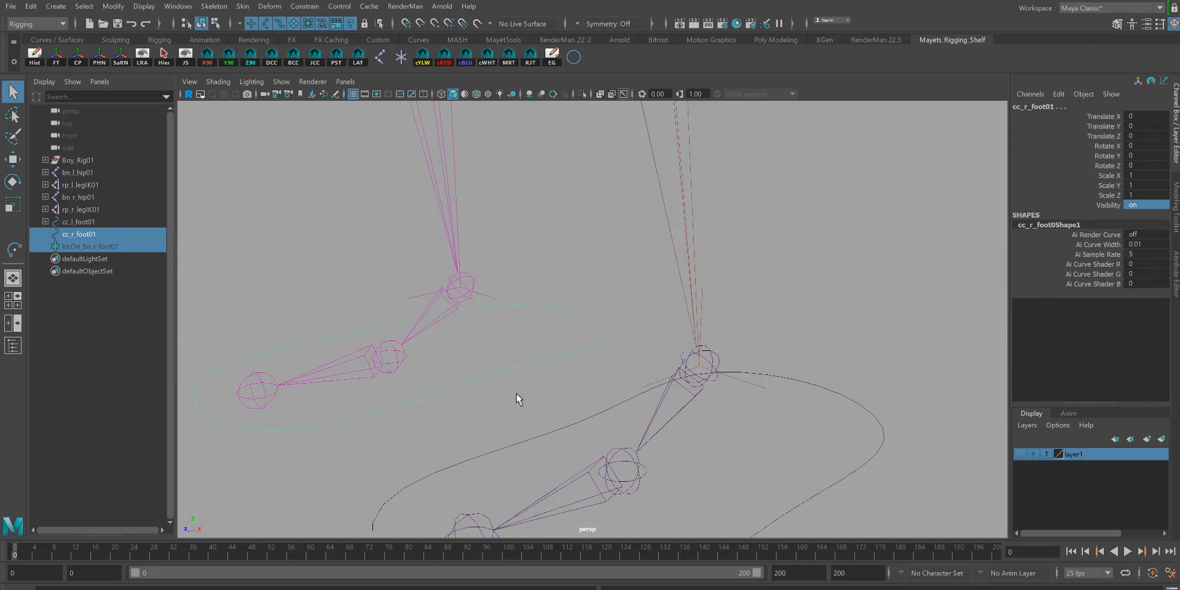
{"action": "key", "text": "p"}
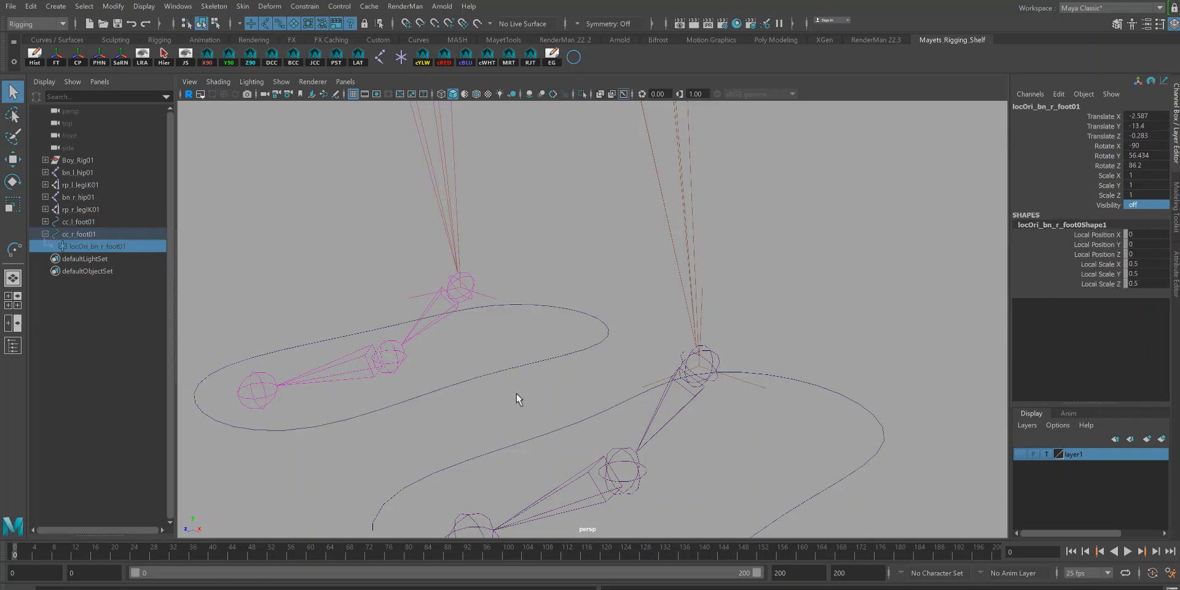
Step: Test-move the right foot control upward and undo the move
{"action": "left_click", "coordinate": [86, 234]}
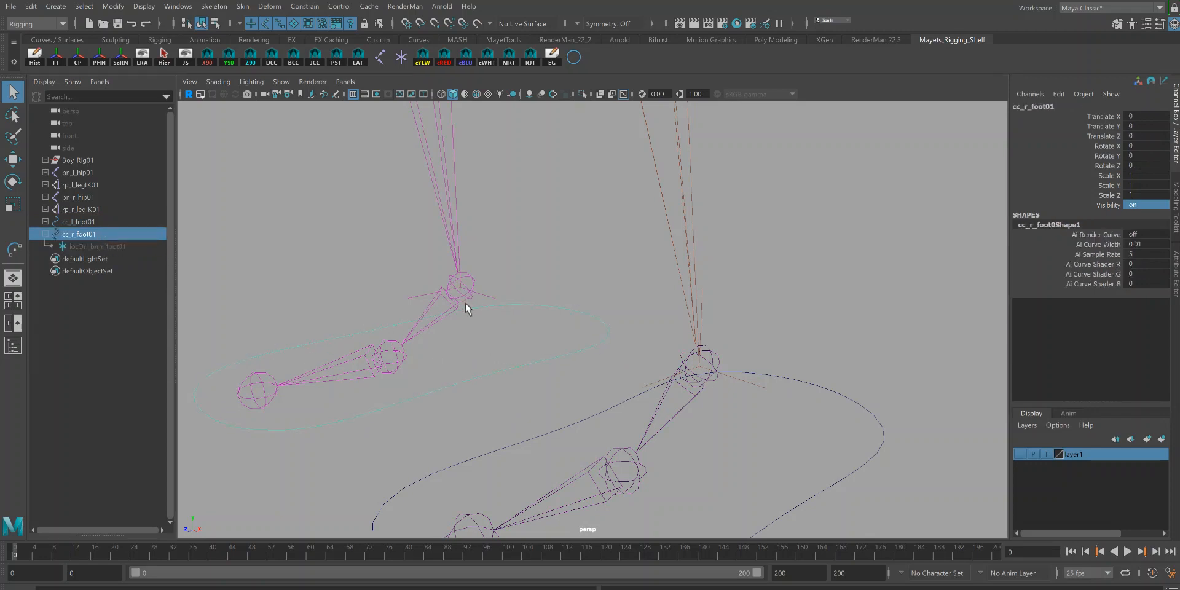
{"action": "key", "text": "e"}
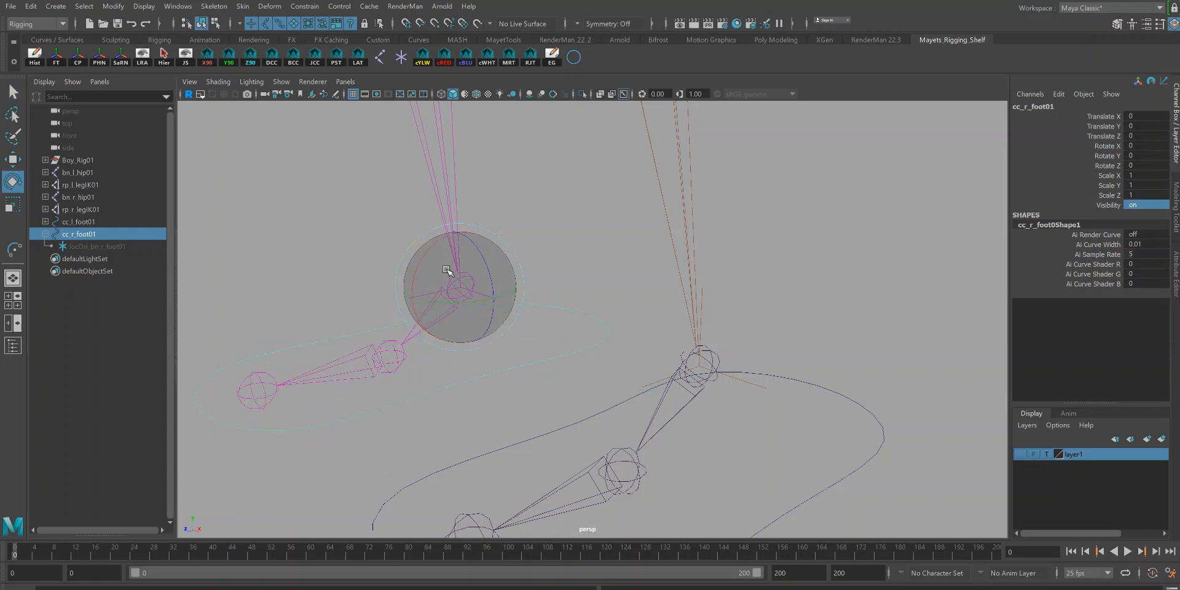
{"action": "key", "text": "w"}
{"action": "left_click_drag", "start_coordinate": [461, 219], "coordinate": [458, 150]}
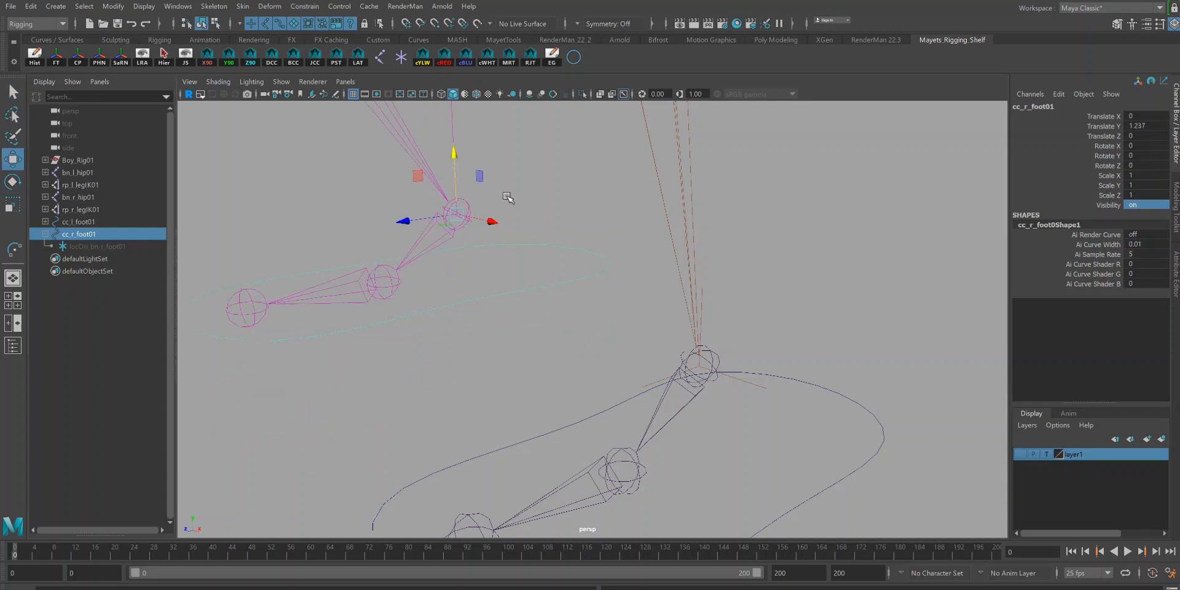
{"action": "key", "text": "ctrl+z"}
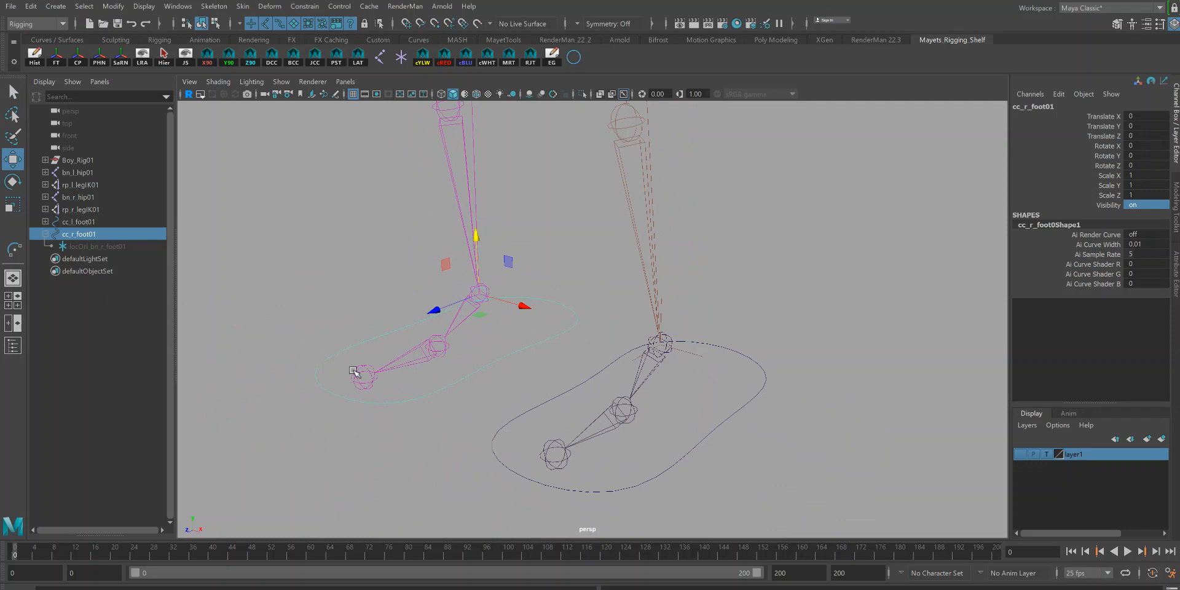
Step: Hide the right foot orient locator by setting its visibility to 0
{"action": "left_click", "coordinate": [125, 245]}
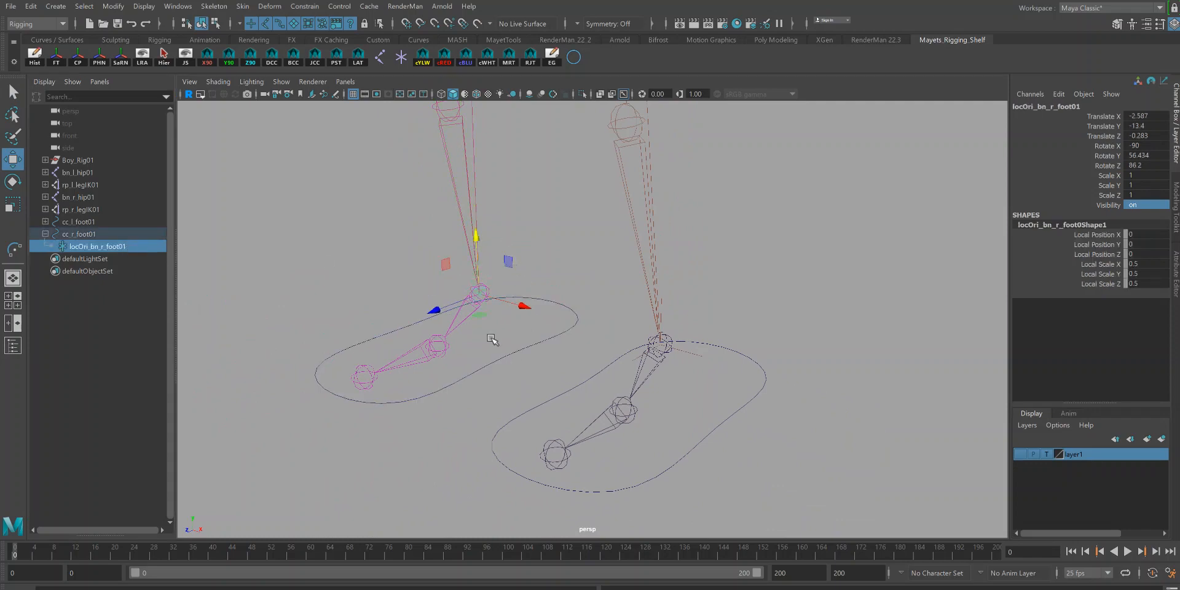
{"action": "key", "text": "Up"}
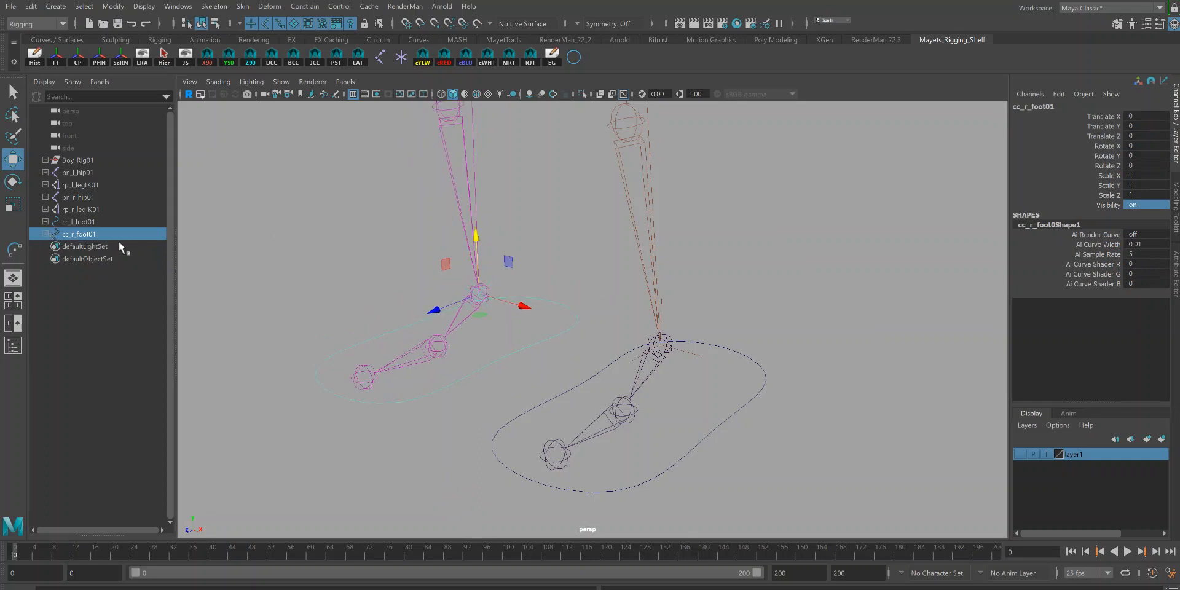
{"action": "left_click", "coordinate": [86, 246]}
{"action": "double_click", "coordinate": [1144, 205]}
{"action": "type", "text": "0"}
{"action": "key", "text": "Return"}
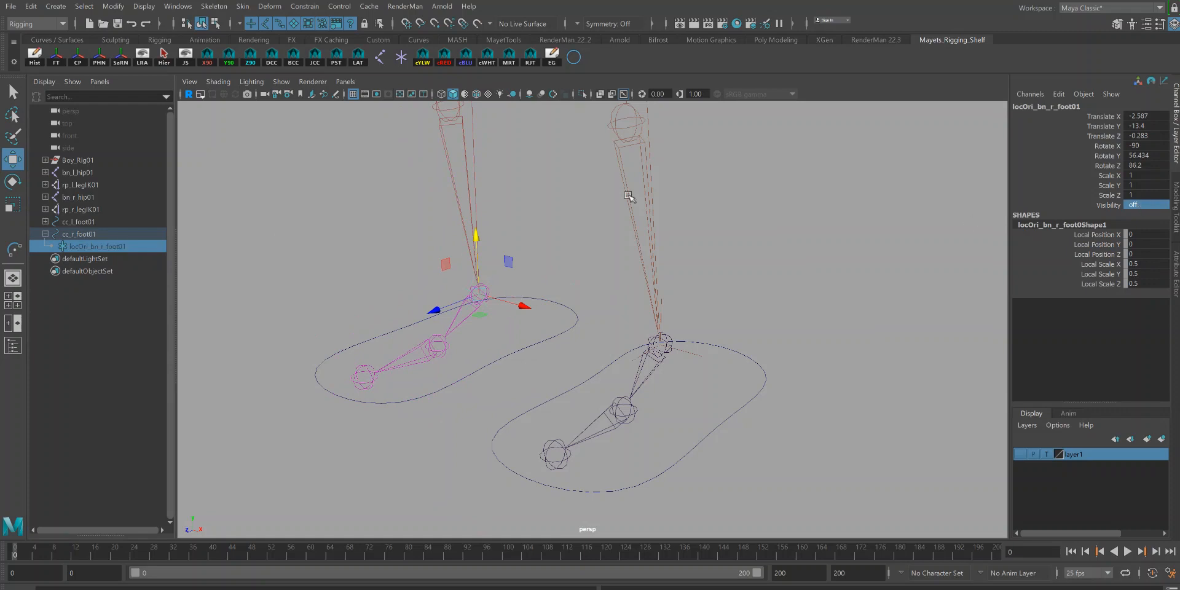
Step: Create a NURBS circle and snap it onto the left ball joint
{"action": "right_click_drag", "start_coordinate": [558, 311], "coordinate": [458, 251], "text": "alt"}
{"action": "left_click_drag", "start_coordinate": [611, 335], "coordinate": [567, 313], "text": "alt"}
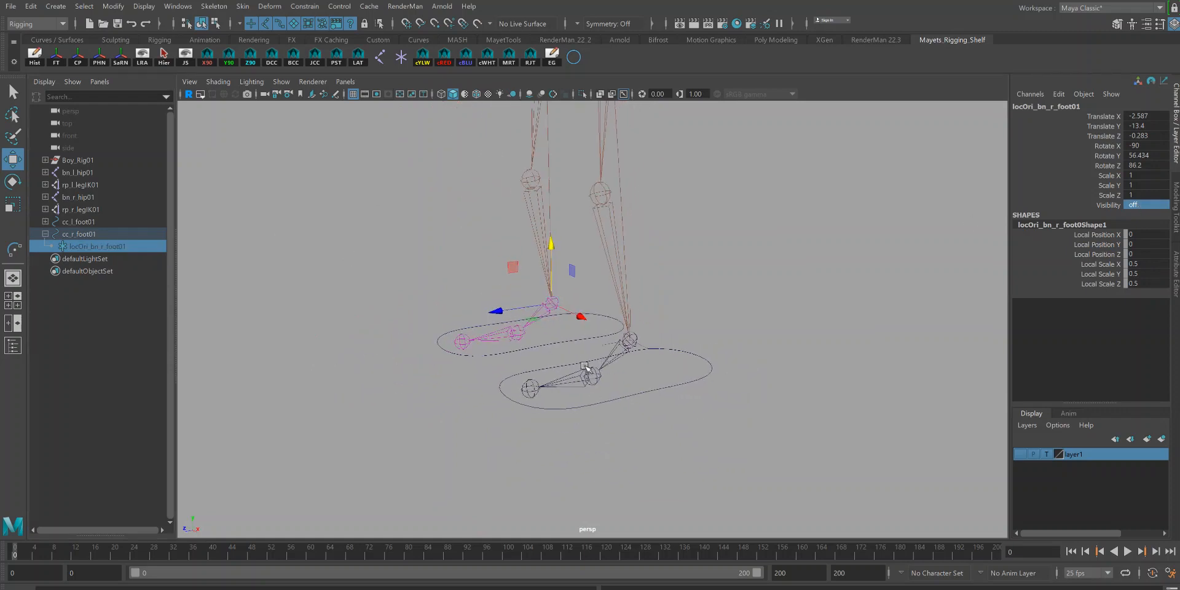
{"action": "middle_click_drag", "start_coordinate": [668, 371], "coordinate": [652, 384], "text": "alt"}
{"action": "left_click", "coordinate": [710, 316]}
{"action": "left_click", "coordinate": [575, 57]}
{"action": "right_click_drag", "start_coordinate": [757, 316], "coordinate": [572, 255], "text": "alt"}
{"action": "middle_click_drag", "start_coordinate": [633, 215], "coordinate": [630, 267], "text": "alt"}
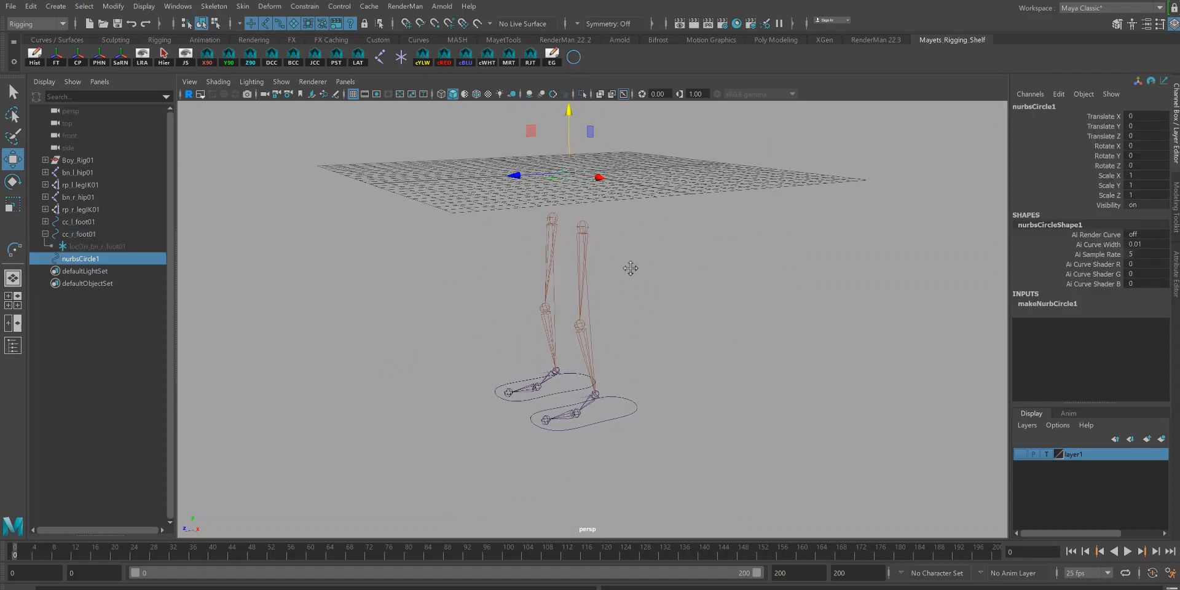
{"action": "key", "text": "v"}
{"action": "left_click_drag", "start_coordinate": [570, 177], "coordinate": [578, 414]}
{"action": "left_click", "coordinate": [574, 423]}
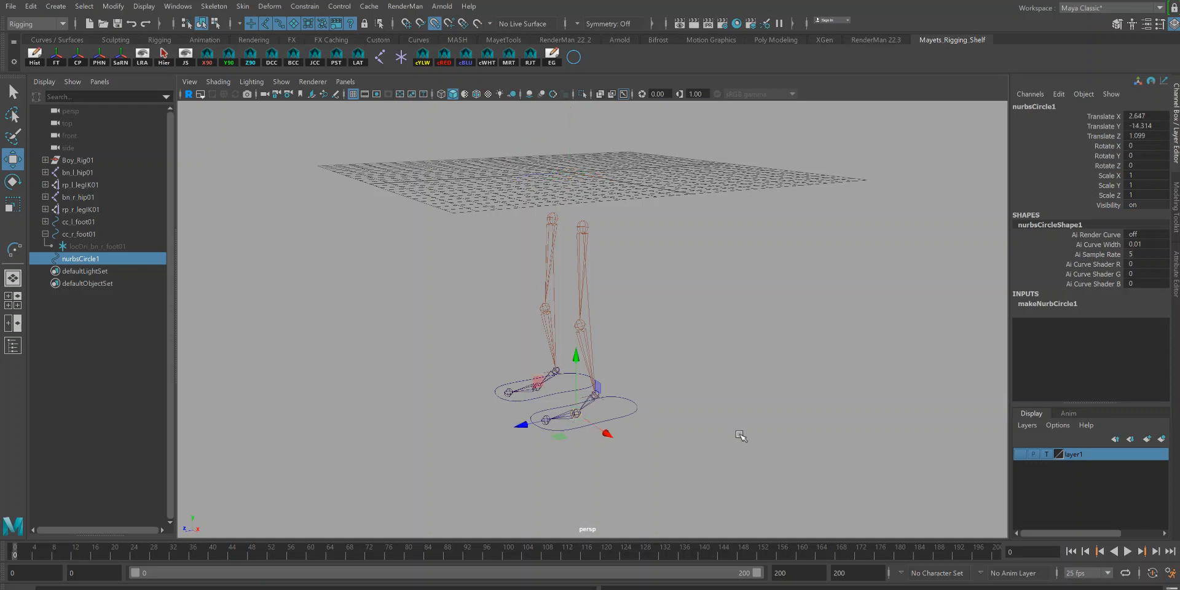
Step: Rotate the ball circle 90 degrees on X and freeze its transformations
{"action": "scroll", "coordinate": [695, 443], "scroll_direction": "up", "scroll_amount": 3}
{"action": "key", "text": "f"}
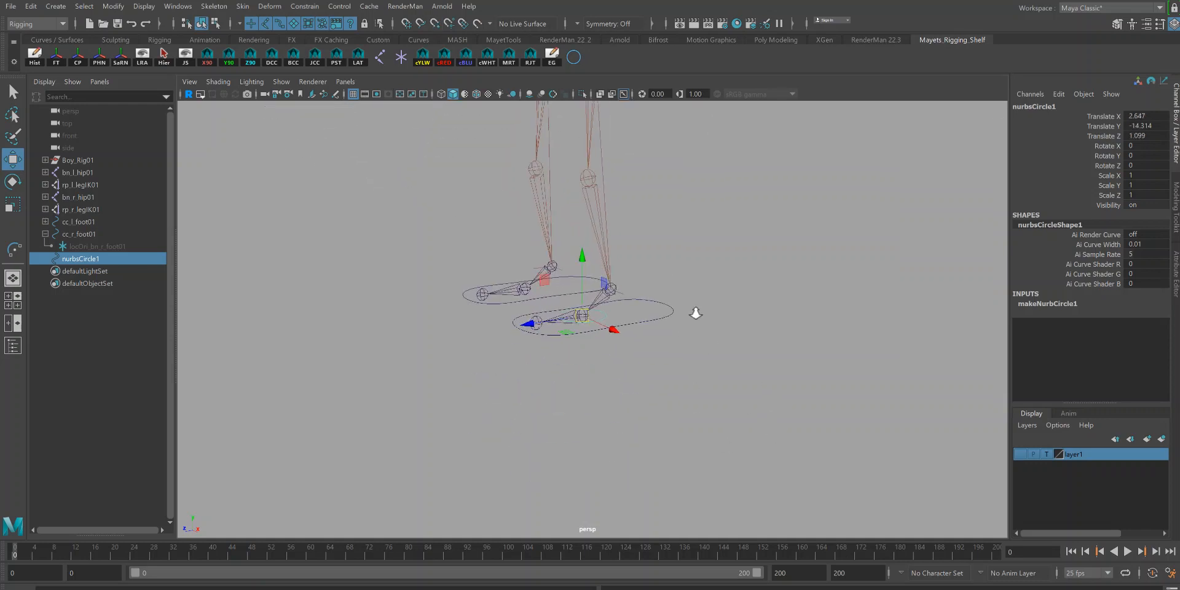
{"action": "key", "text": "e"}
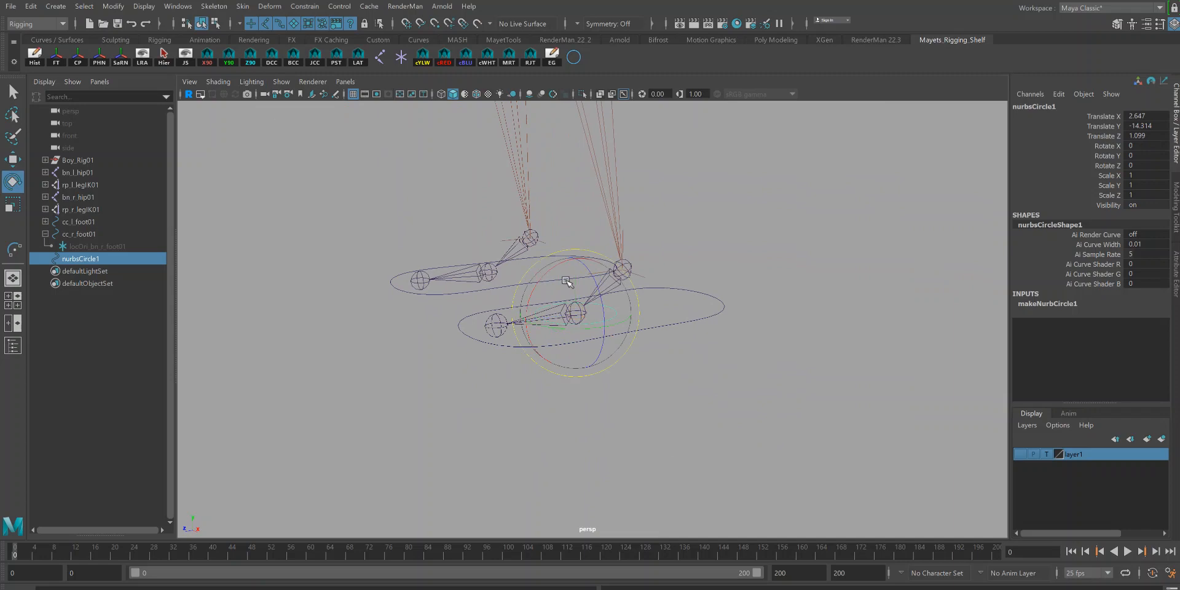
{"action": "left_click_drag", "start_coordinate": [564, 281], "coordinate": [616, 362]}
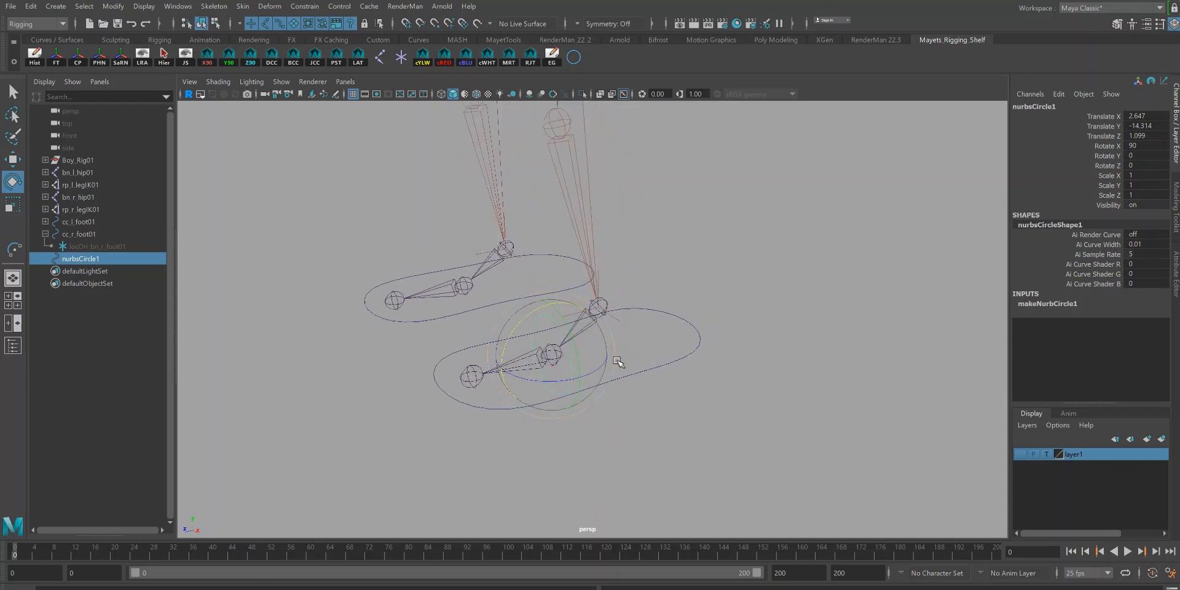
{"action": "key", "text": "q"}
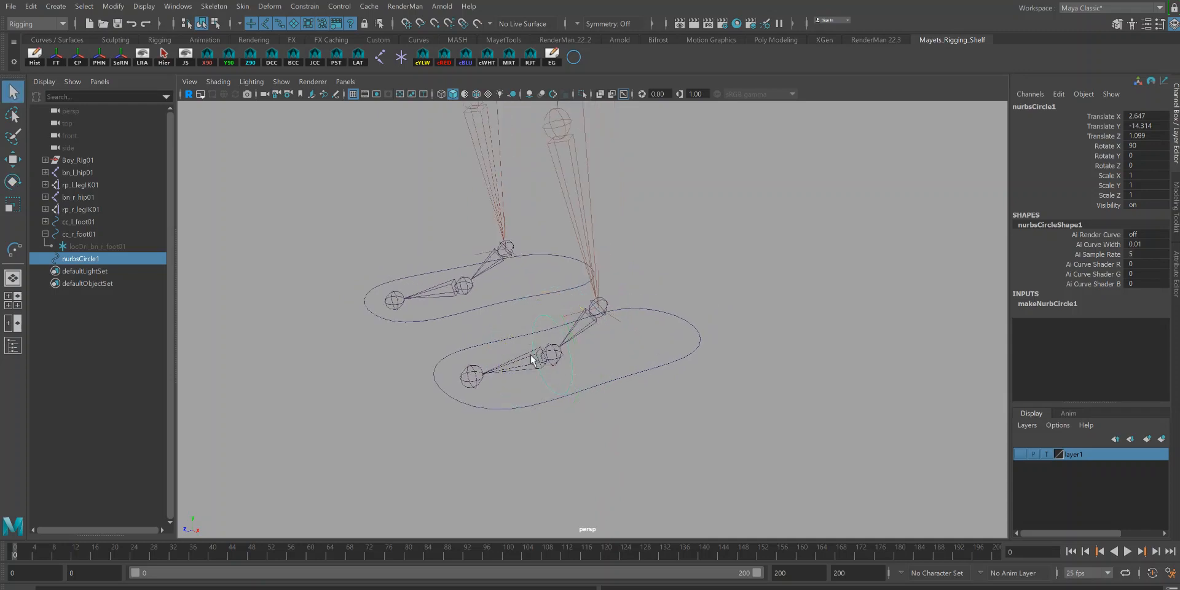
{"action": "left_click", "coordinate": [57, 58]}
{"action": "left_click", "coordinate": [34, 56]}
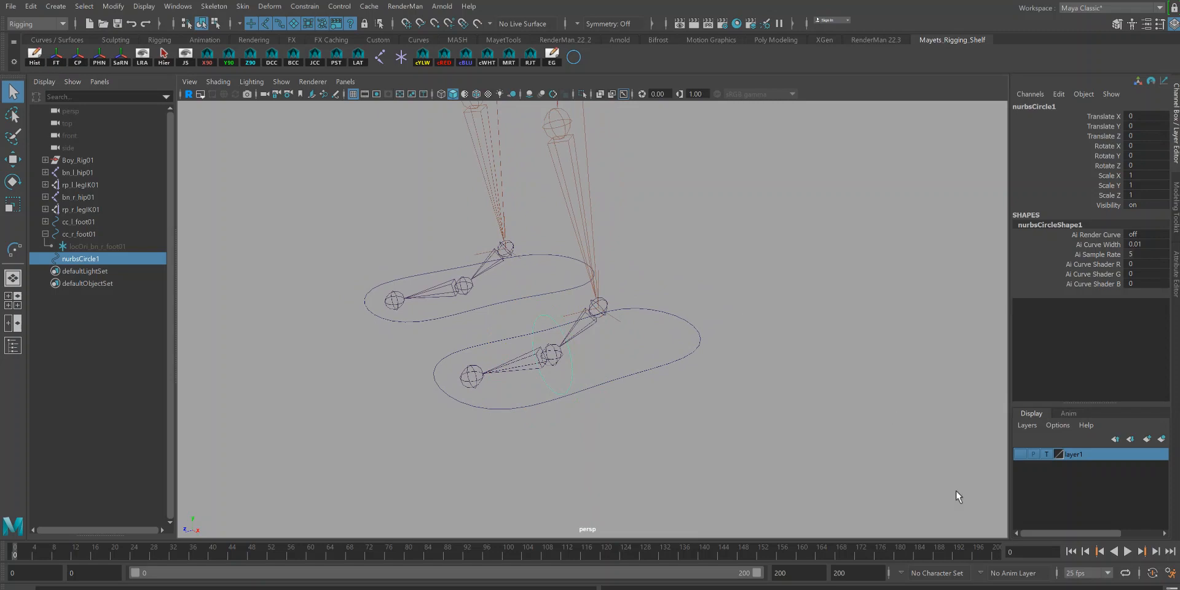
Step: Show the mesh layer and scale and raise the circle's CVs to fit around the shoe's ball area
{"action": "left_click", "coordinate": [1019, 455]}
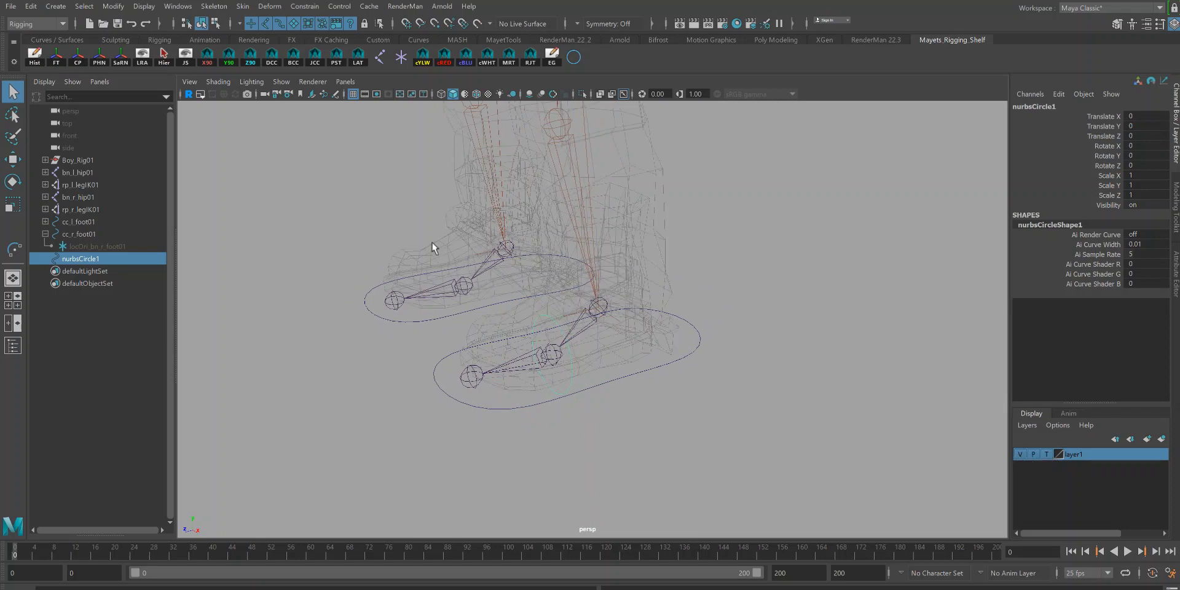
{"action": "left_click", "coordinate": [215, 24]}
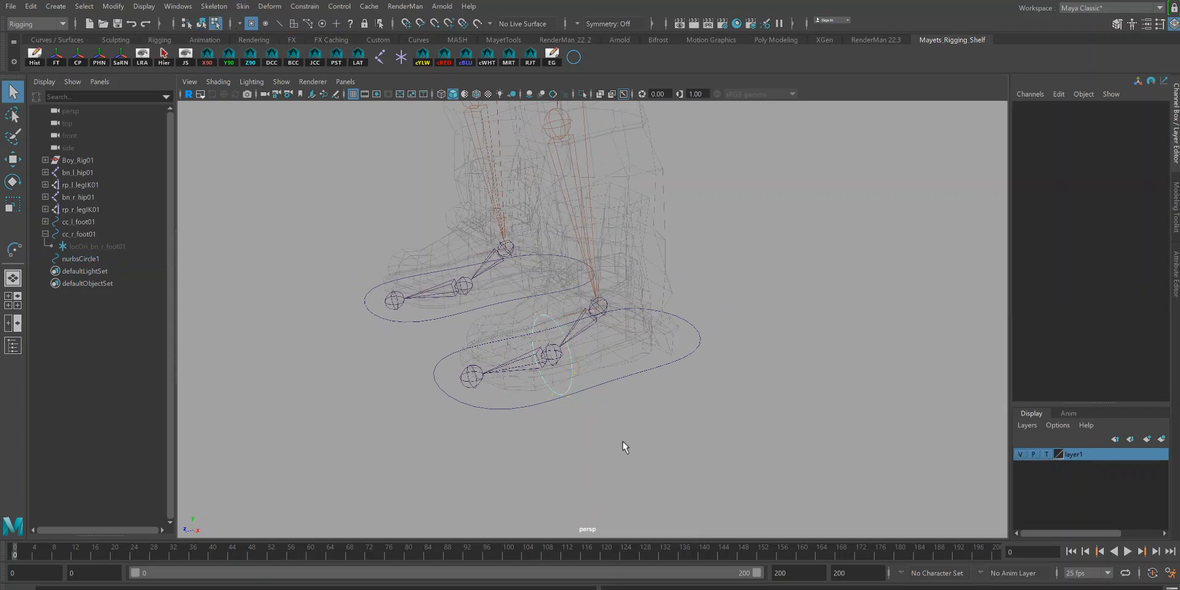
{"action": "left_click_drag", "start_coordinate": [499, 282], "coordinate": [621, 444]}
{"action": "key", "text": "r"}
{"action": "left_click_drag", "start_coordinate": [552, 355], "coordinate": [513, 346]}
{"action": "key", "text": "w"}
{"action": "left_click_drag", "start_coordinate": [555, 303], "coordinate": [557, 228]}
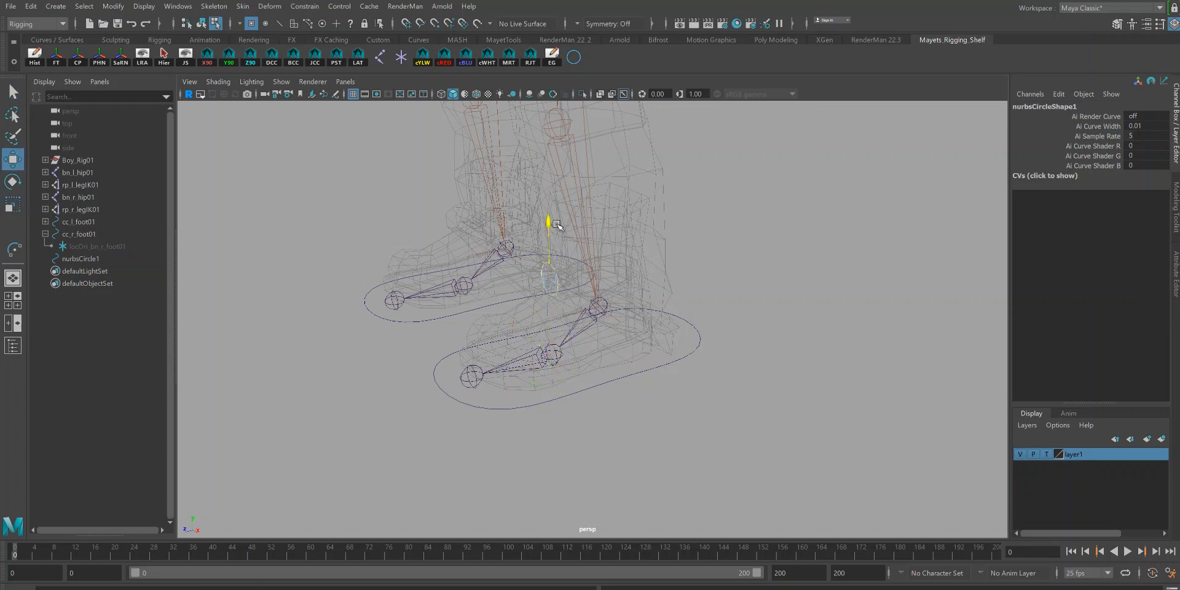
Step: Inspect the circle against the shaded shoe mesh, then return to object mode with the layer templated
{"action": "left_click", "coordinate": [1046, 454]}
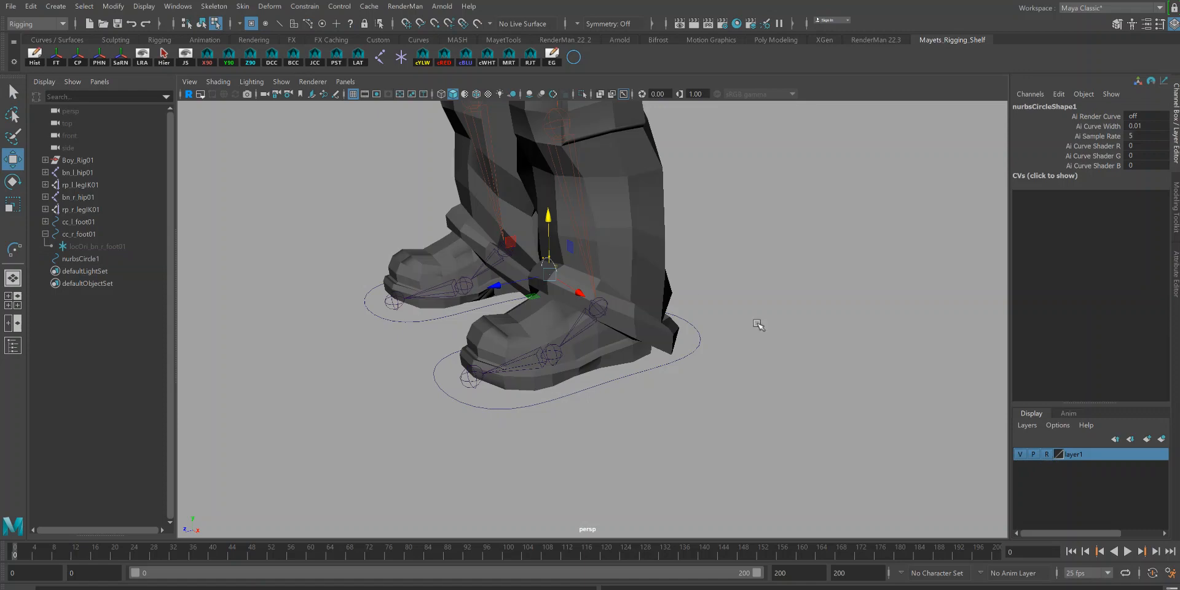
{"action": "left_click_drag", "start_coordinate": [499, 294], "coordinate": [498, 318]}
{"action": "left_click", "coordinate": [201, 24]}
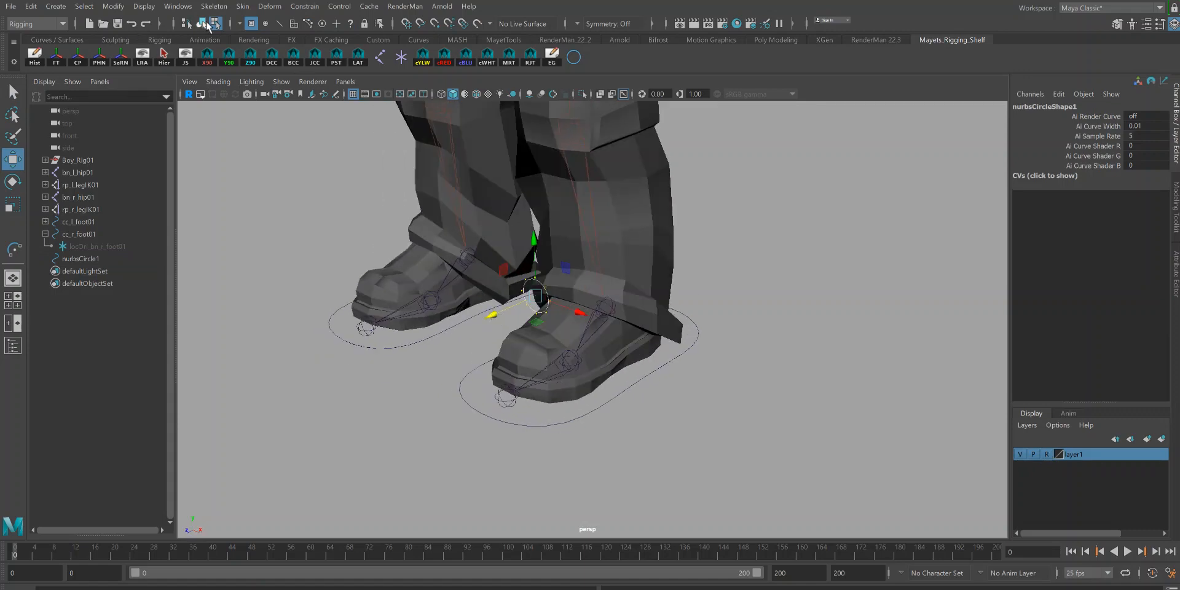
{"action": "left_click", "coordinate": [1045, 454]}
{"action": "left_click_drag", "start_coordinate": [767, 369], "coordinate": [732, 366], "text": "alt"}
{"action": "key", "text": "q"}
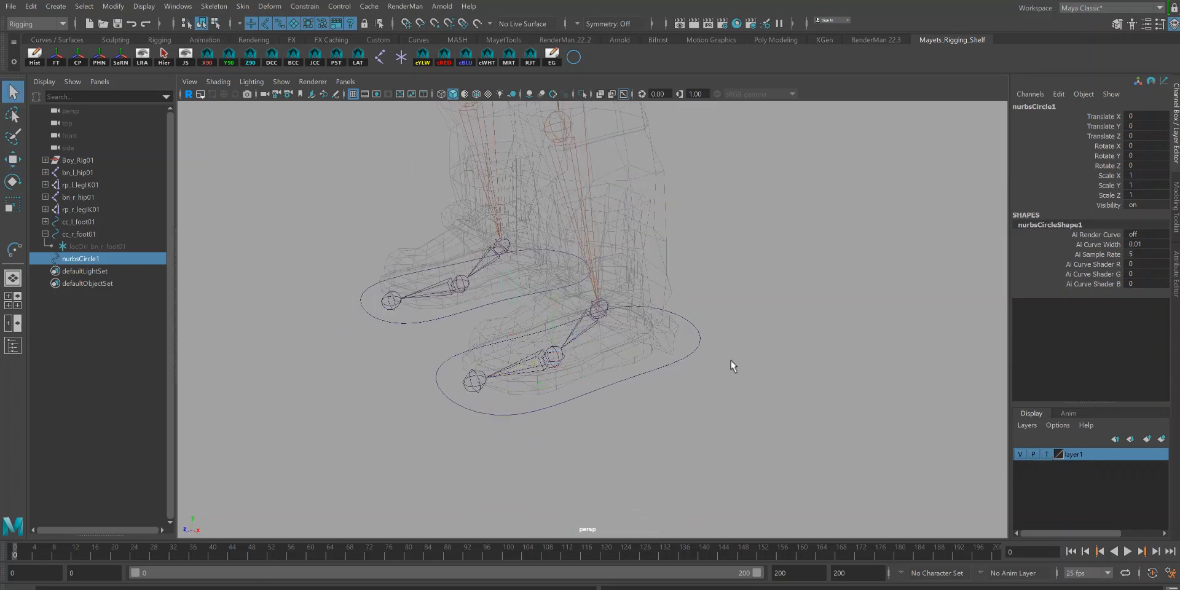
Step: Create an orient locator on the left ball joint
{"action": "left_click", "coordinate": [594, 374]}
{"action": "left_click", "coordinate": [555, 360]}
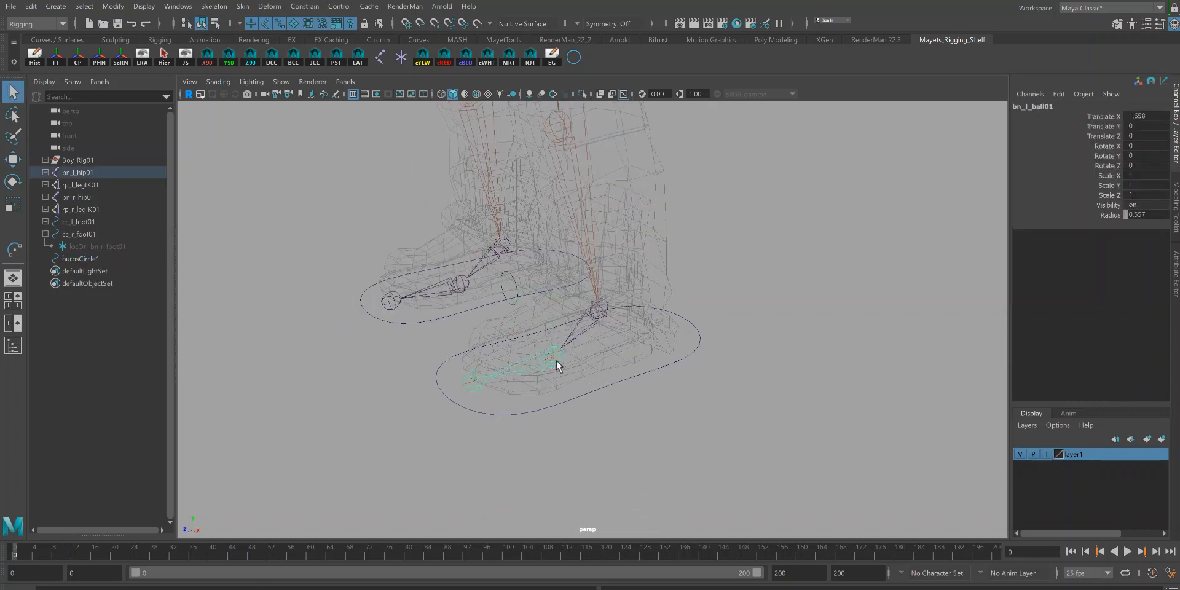
{"action": "left_click", "coordinate": [355, 57]}
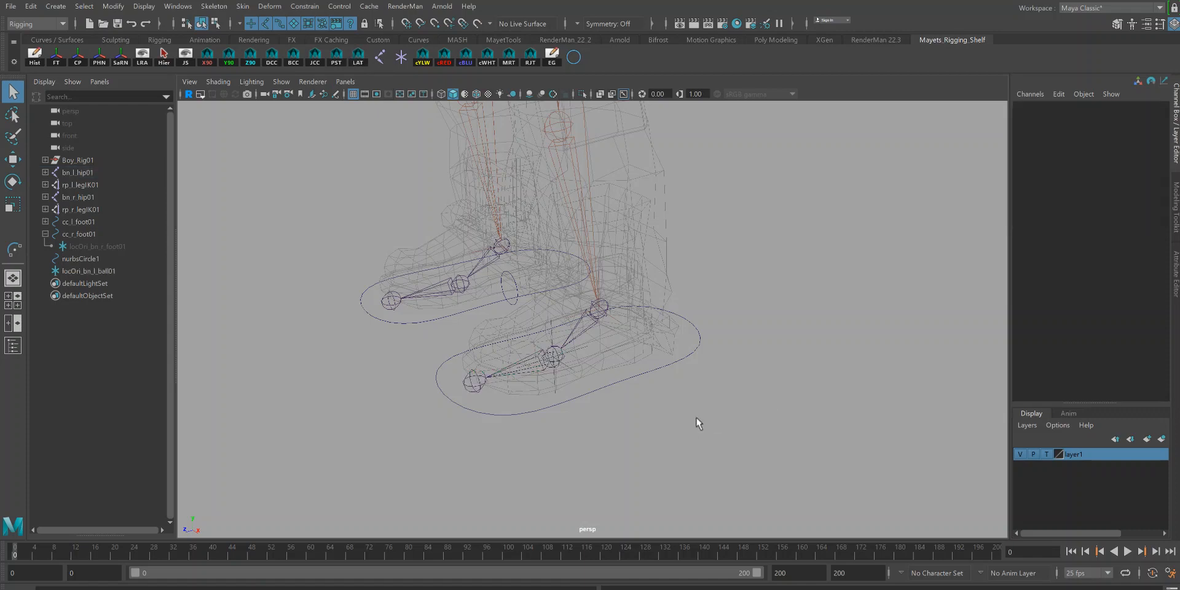
{"action": "left_click", "coordinate": [553, 329]}
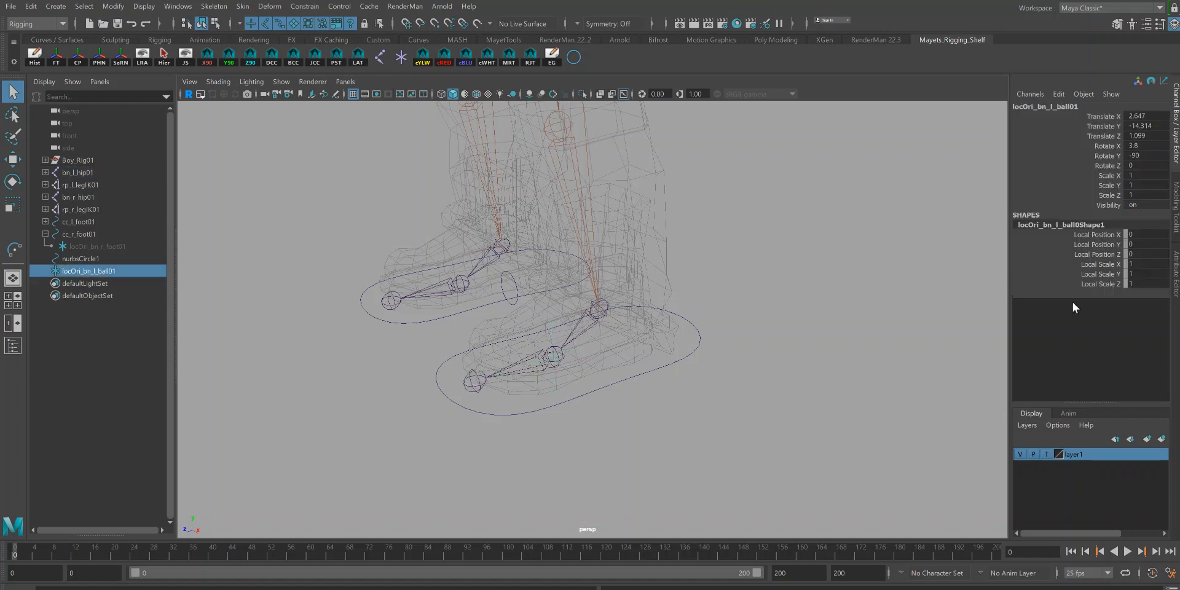
Step: Set the ball orient locator's local scale to 0.3 on all three axes
{"action": "left_click_drag", "start_coordinate": [1137, 264], "coordinate": [1146, 284]}
{"action": "left_click", "coordinate": [1146, 284]}
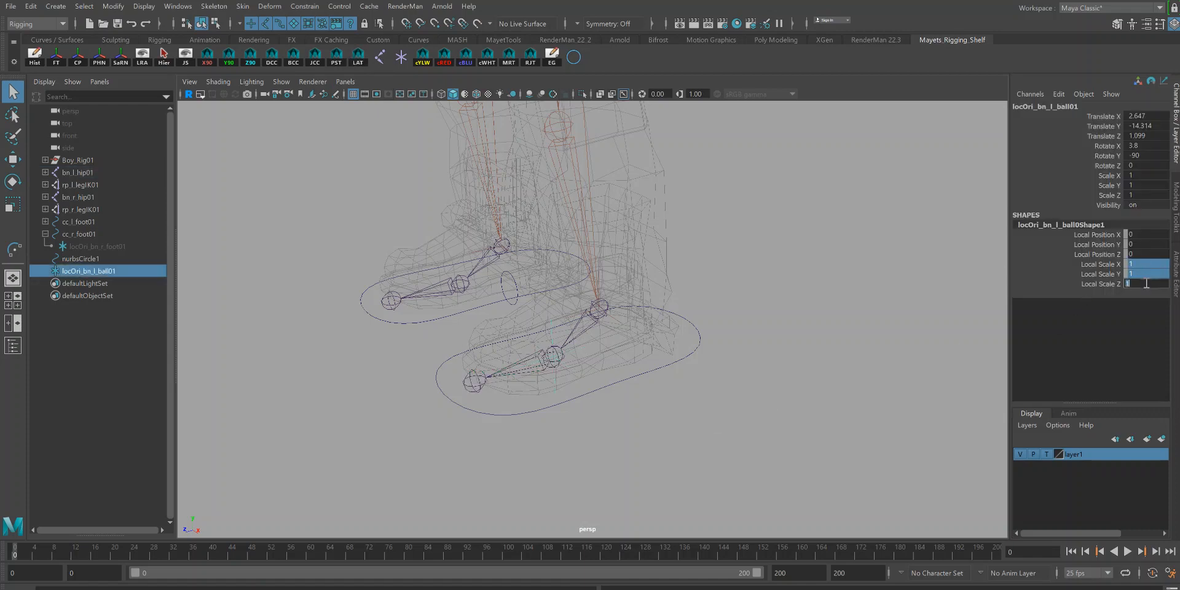
{"action": "type", "text": "0.3"}
{"action": "key", "text": "Return"}
Step: Mirror the ball control circle across to the right foot
{"action": "scroll", "coordinate": [728, 283], "scroll_direction": "up", "scroll_amount": 2}
{"action": "scroll", "coordinate": [762, 320], "scroll_direction": "up", "scroll_amount": 1}
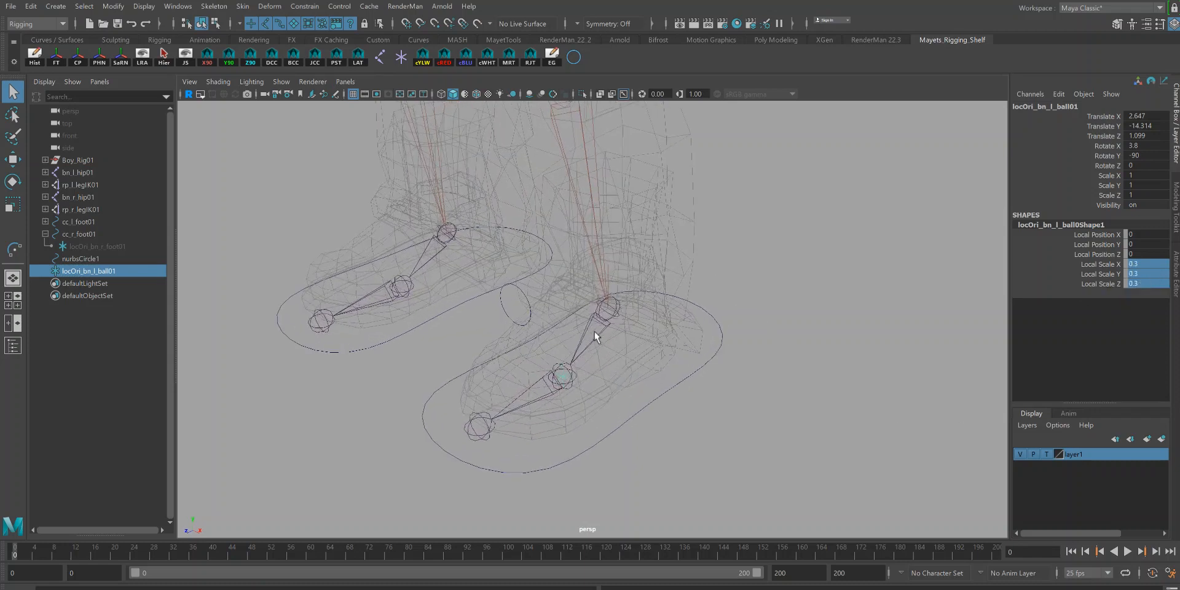
{"action": "left_click_drag", "start_coordinate": [519, 283], "coordinate": [566, 289]}
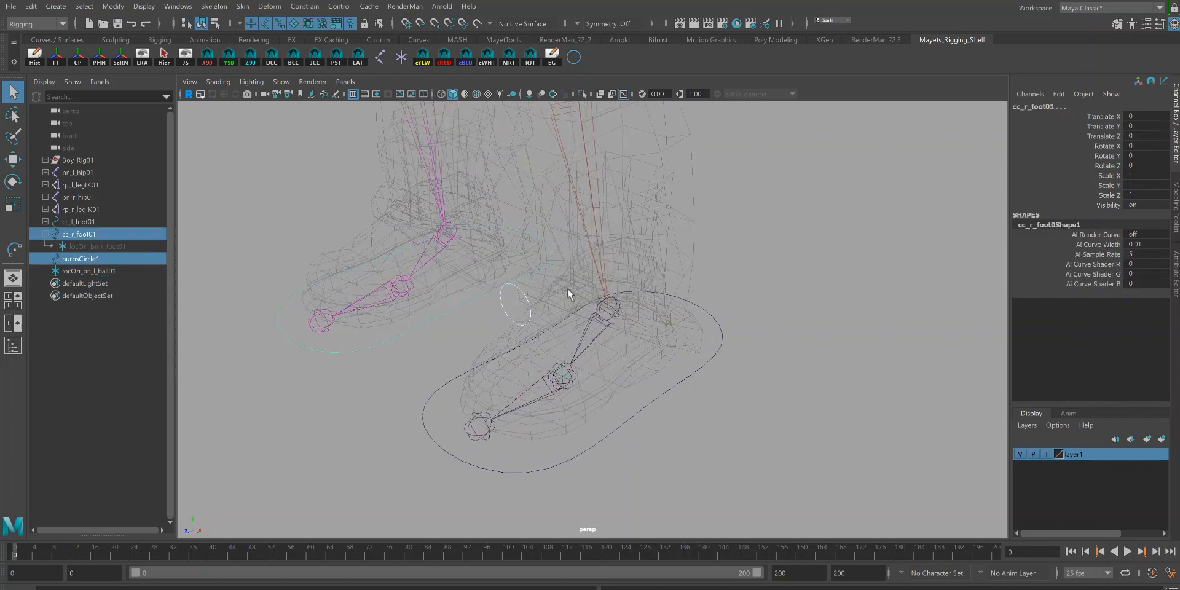
{"action": "left_click", "coordinate": [512, 316]}
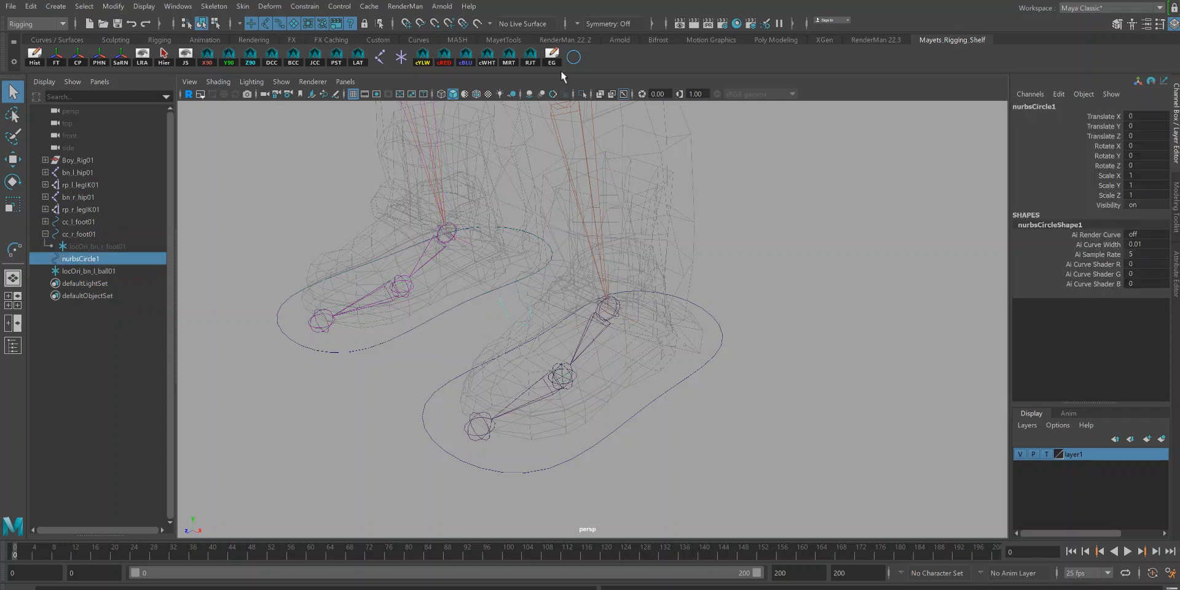
{"action": "left_click", "coordinate": [511, 57]}
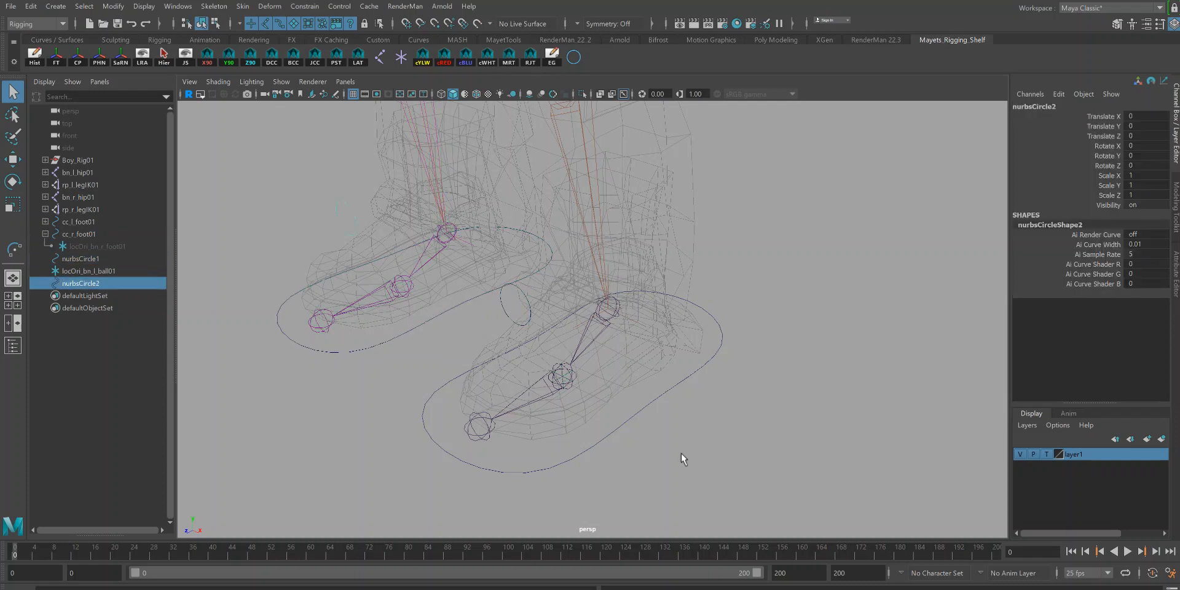
{"action": "left_click", "coordinate": [410, 284]}
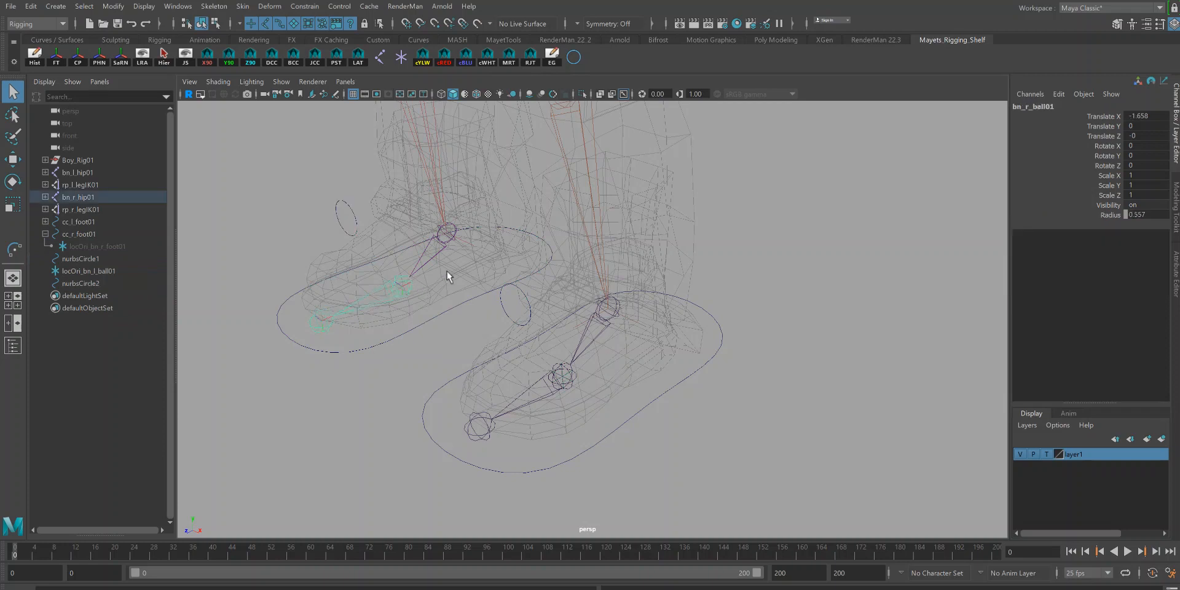
{"action": "left_click", "coordinate": [399, 59]}
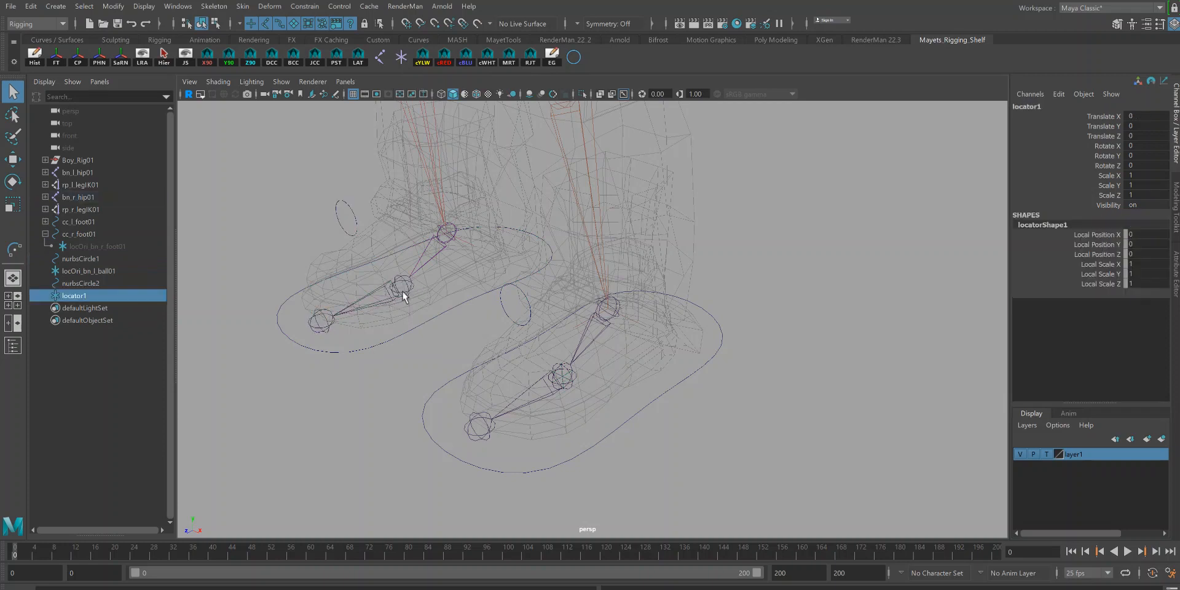
{"action": "key", "text": "ctrl+z"}
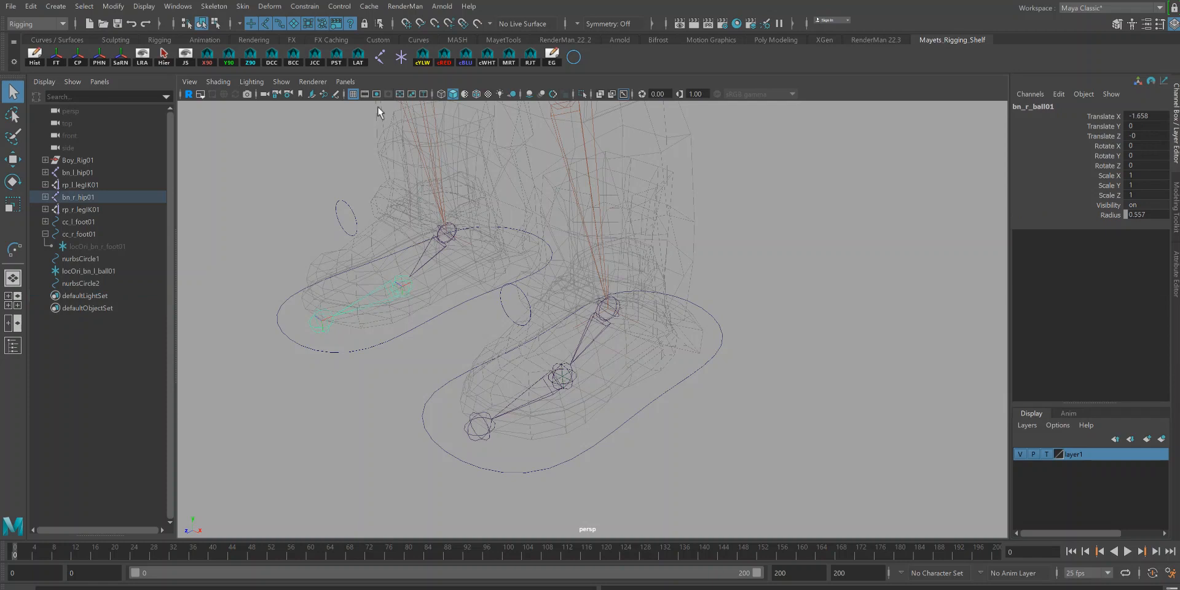
Step: Create an orient locator on the right ball joint and set its local scale to 0.3 on all three axes
{"action": "left_click", "coordinate": [359, 57]}
{"action": "left_click_drag", "start_coordinate": [396, 253], "coordinate": [400, 257]}
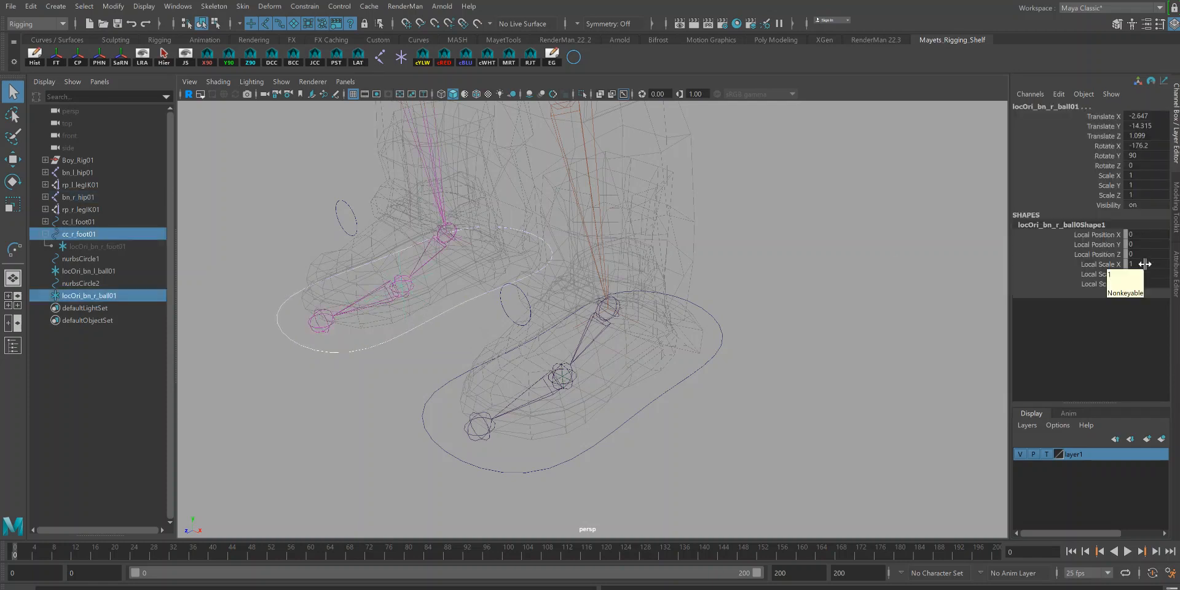
{"action": "left_click", "coordinate": [398, 259], "text": "ctrl"}
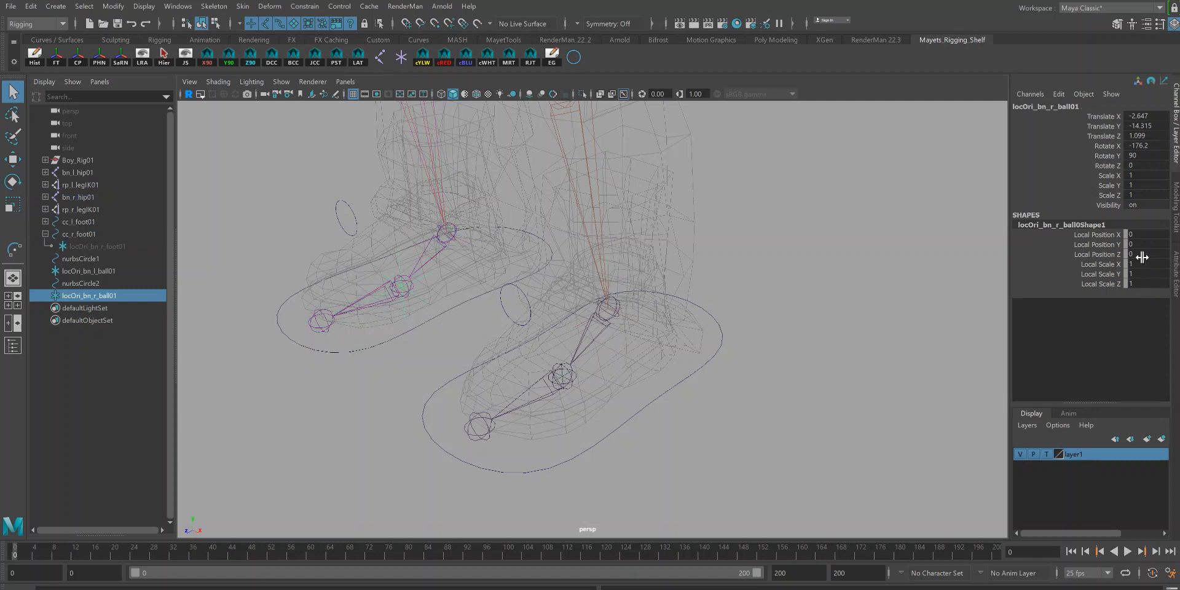
{"action": "left_click_drag", "start_coordinate": [1143, 264], "coordinate": [1145, 285]}
{"action": "double_click", "coordinate": [1144, 284]}
{"action": "type", "text": ".3"}
{"action": "key", "text": "Return"}
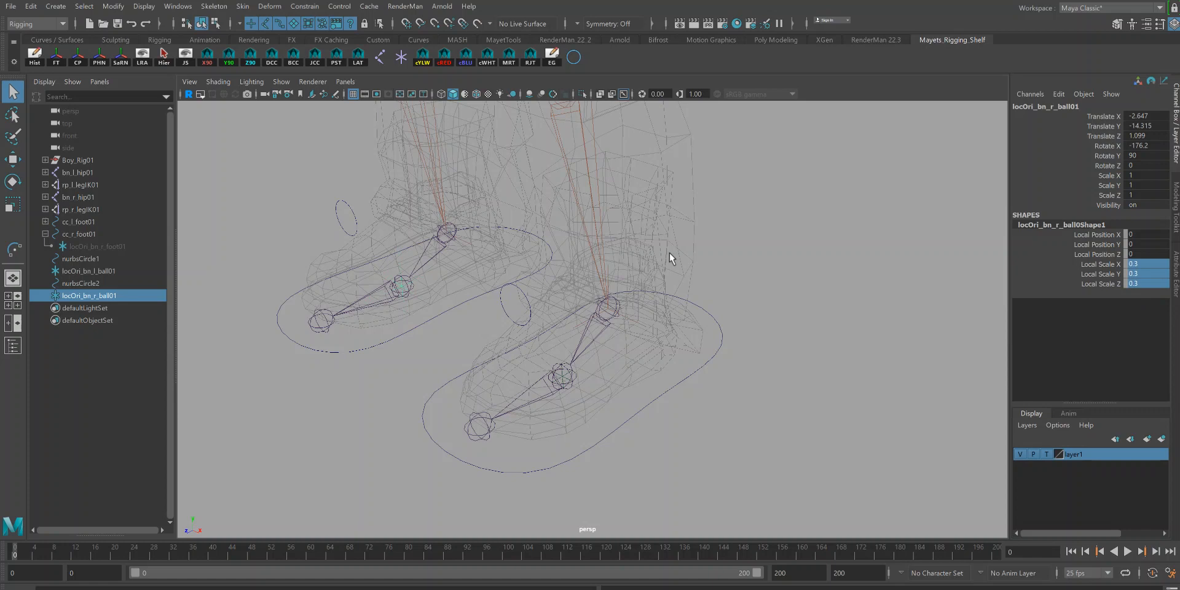
Step: Orient-constrain the left ball joint to the left ball orient locator
{"action": "right_click_drag", "start_coordinate": [520, 341], "coordinate": [572, 408], "text": "alt"}
{"action": "middle_click_drag", "start_coordinate": [573, 407], "coordinate": [580, 342], "text": "alt"}
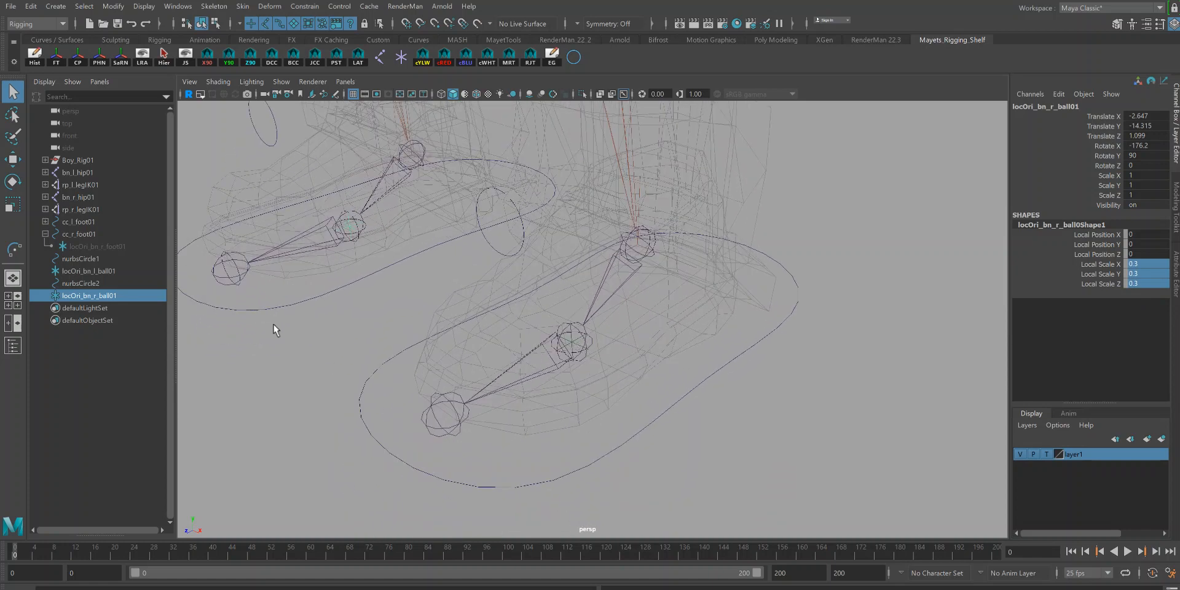
{"action": "left_click", "coordinate": [130, 272]}
{"action": "right_click_drag", "start_coordinate": [654, 359], "coordinate": [702, 408], "text": "alt"}
{"action": "middle_click_drag", "start_coordinate": [629, 396], "coordinate": [652, 375], "text": "alt"}
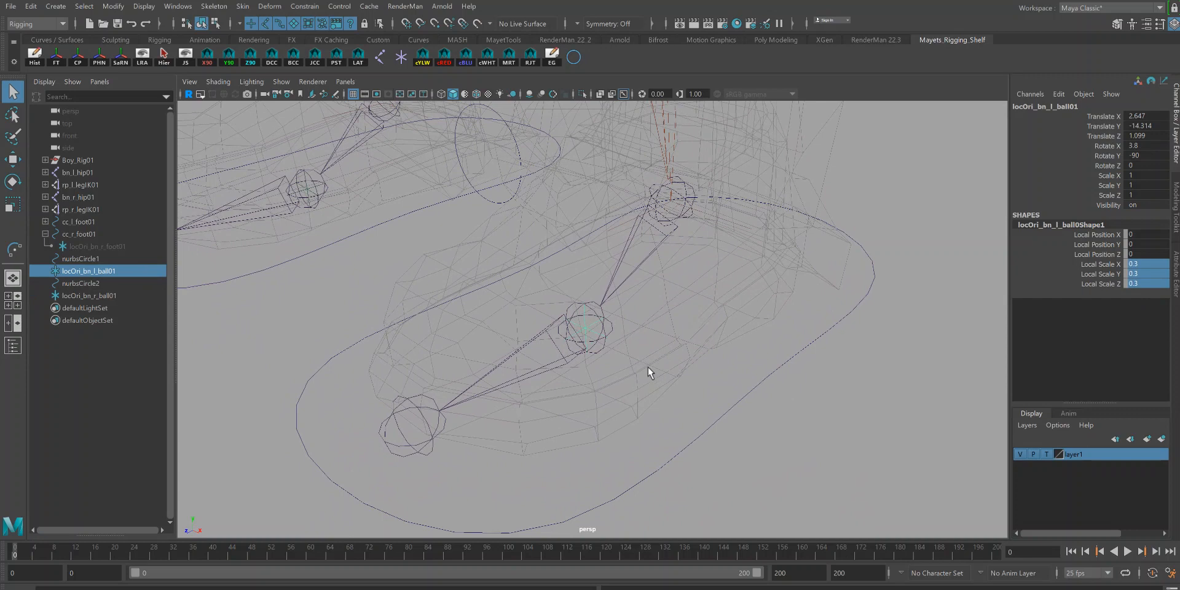
{"action": "left_click", "coordinate": [603, 344]}
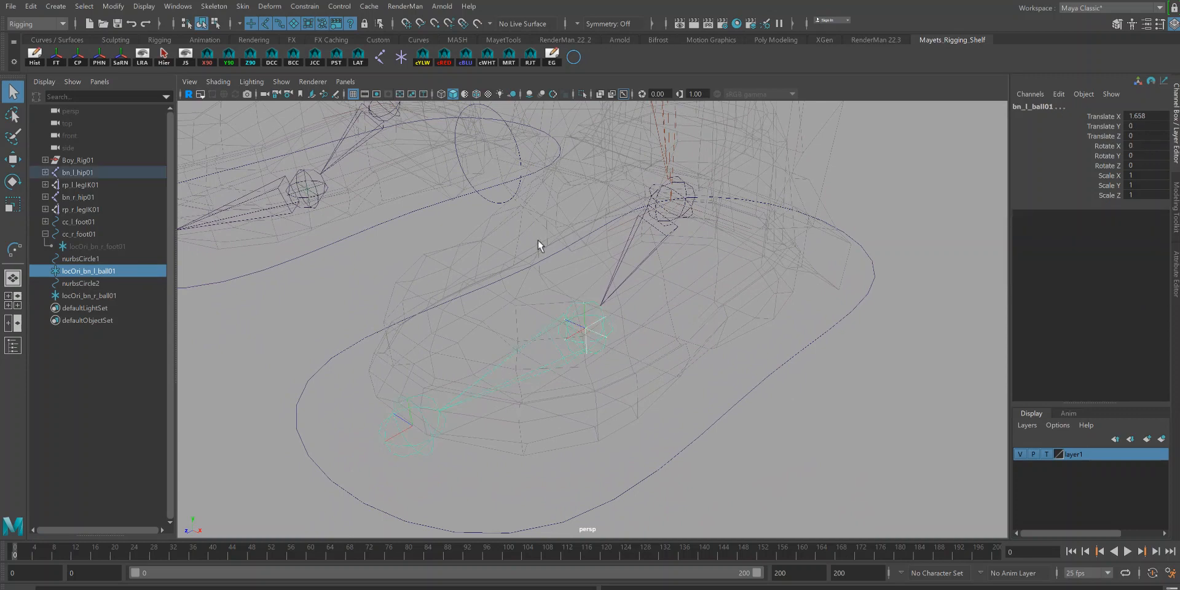
{"action": "left_click", "coordinate": [305, 6]}
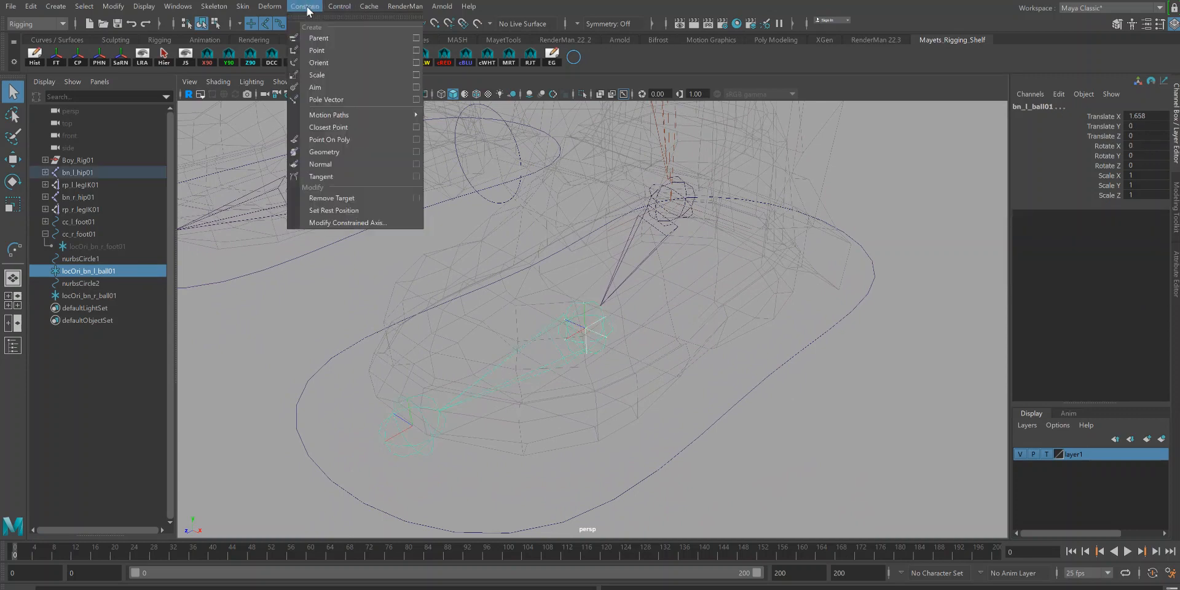
{"action": "left_click", "coordinate": [308, 64]}
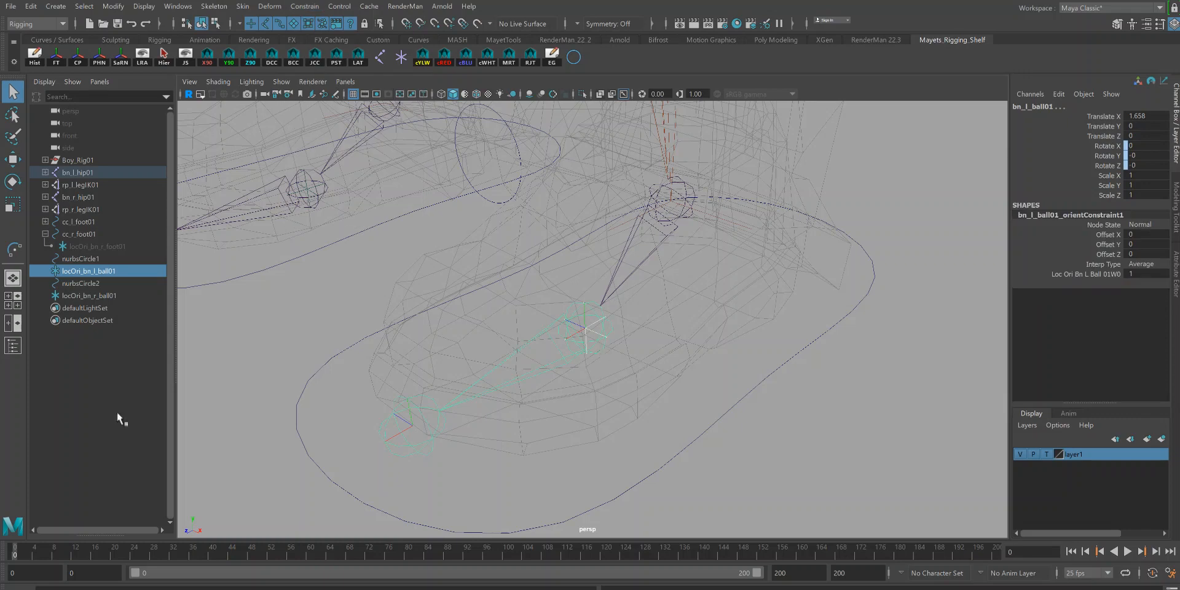
Step: Parent the left ball orient locator under the left ball control circle
{"action": "left_click", "coordinate": [94, 268]}
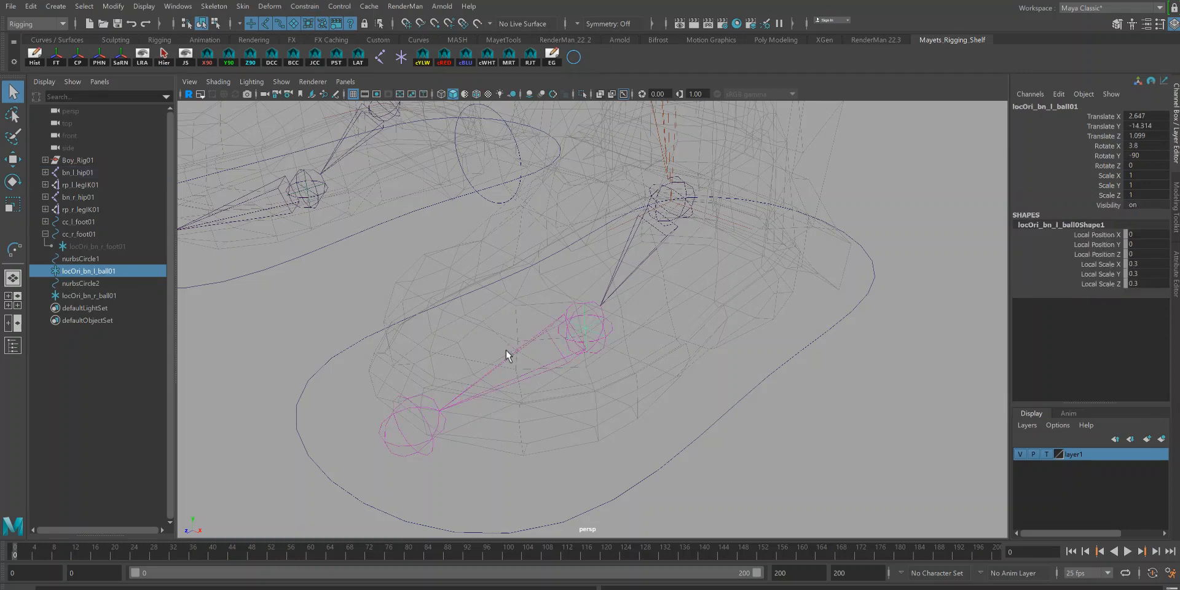
{"action": "right_click_drag", "start_coordinate": [677, 357], "coordinate": [551, 268], "text": "alt"}
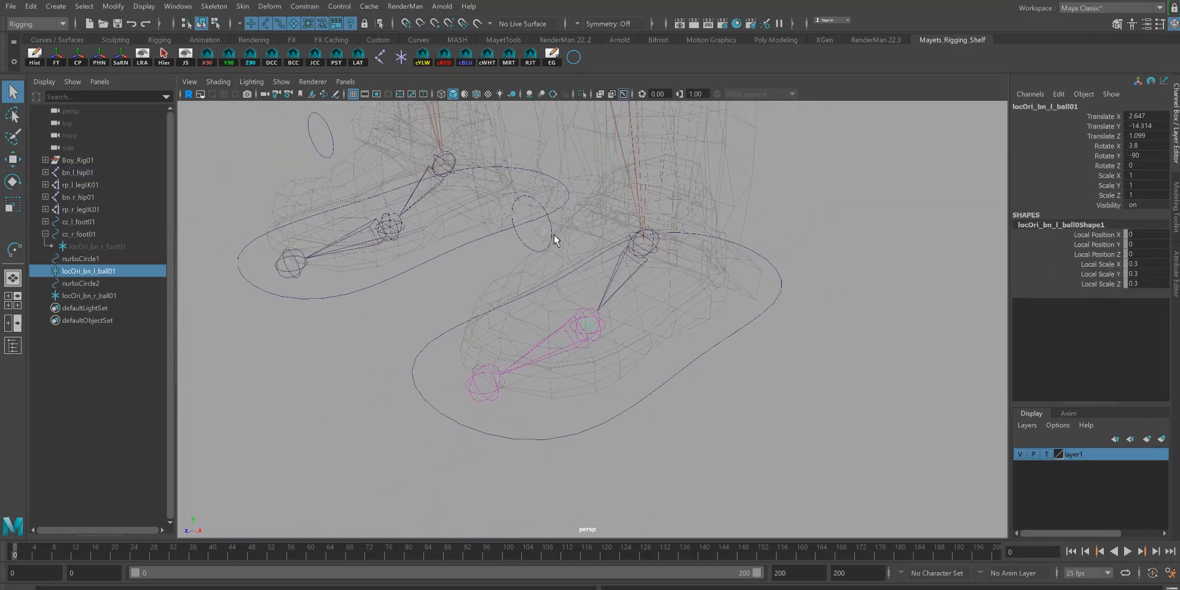
{"action": "left_click", "coordinate": [553, 237], "text": "shift"}
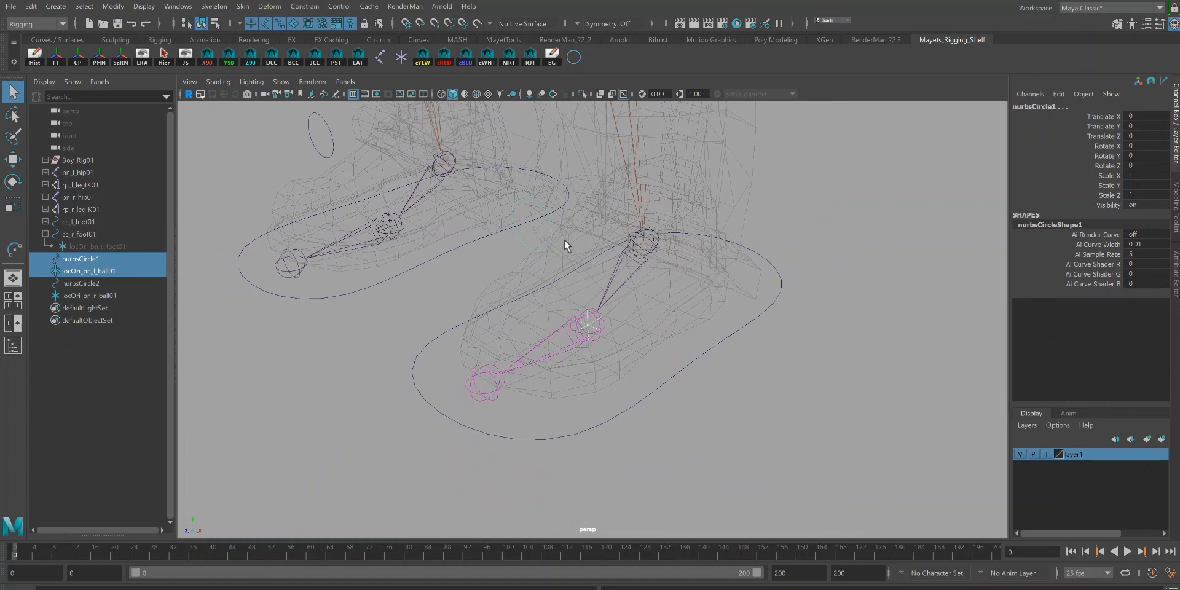
{"action": "key", "text": "p"}
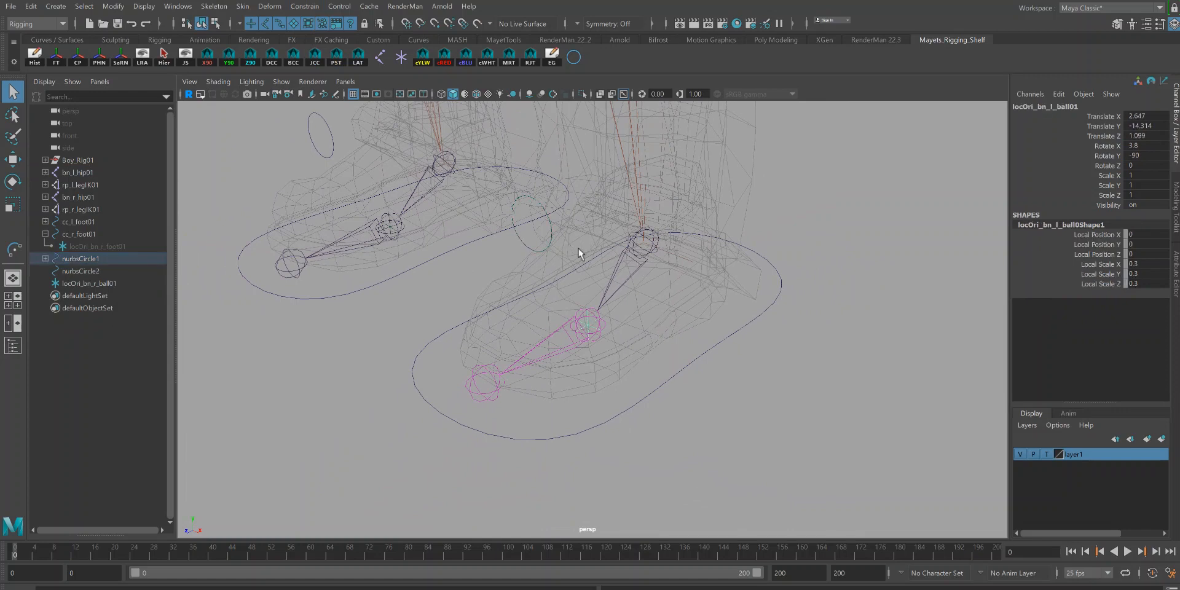
Step: Rename the left ball control circle cc_l_ball01
{"action": "left_click", "coordinate": [551, 237]}
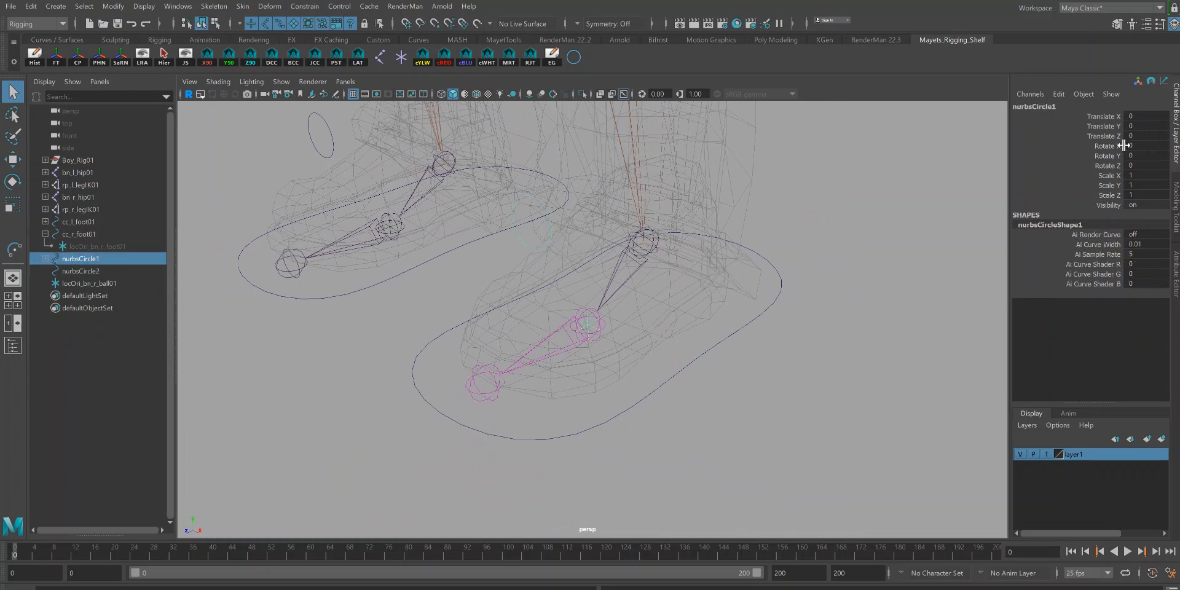
{"action": "left_click", "coordinate": [1043, 107]}
{"action": "type", "text": "c"}
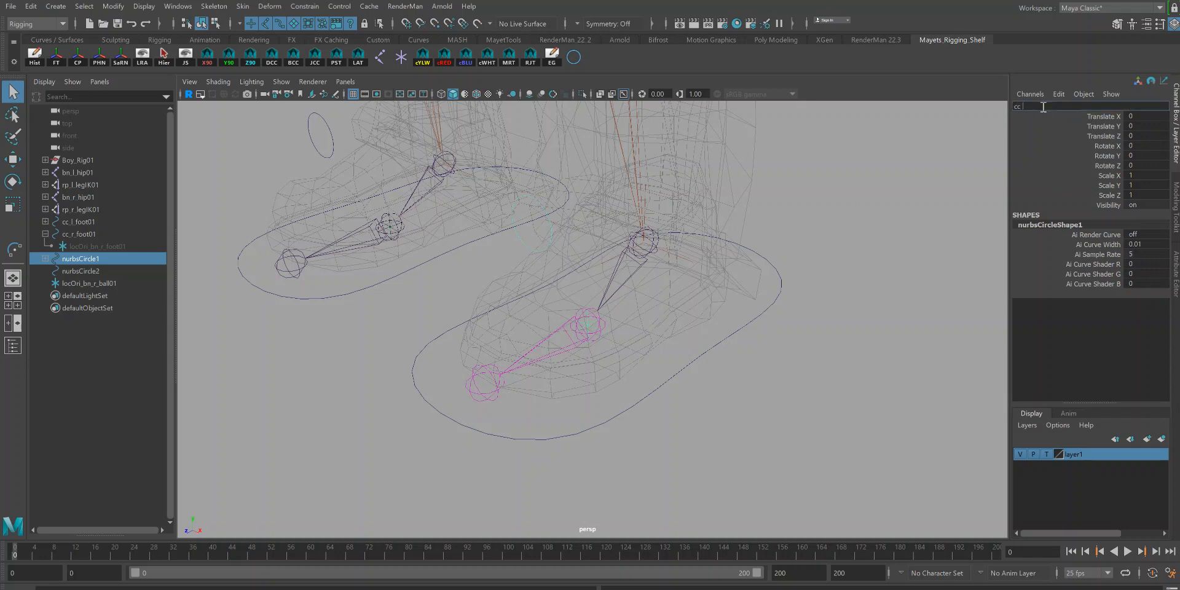
{"action": "type", "text": "c_l_ball01"}
{"action": "key", "text": "Return"}
{"action": "left_click_drag", "start_coordinate": [1061, 105], "coordinate": [961, 91]}
Step: Rename the right ball control circle cc_r_ball01
{"action": "left_click", "coordinate": [46, 257]}
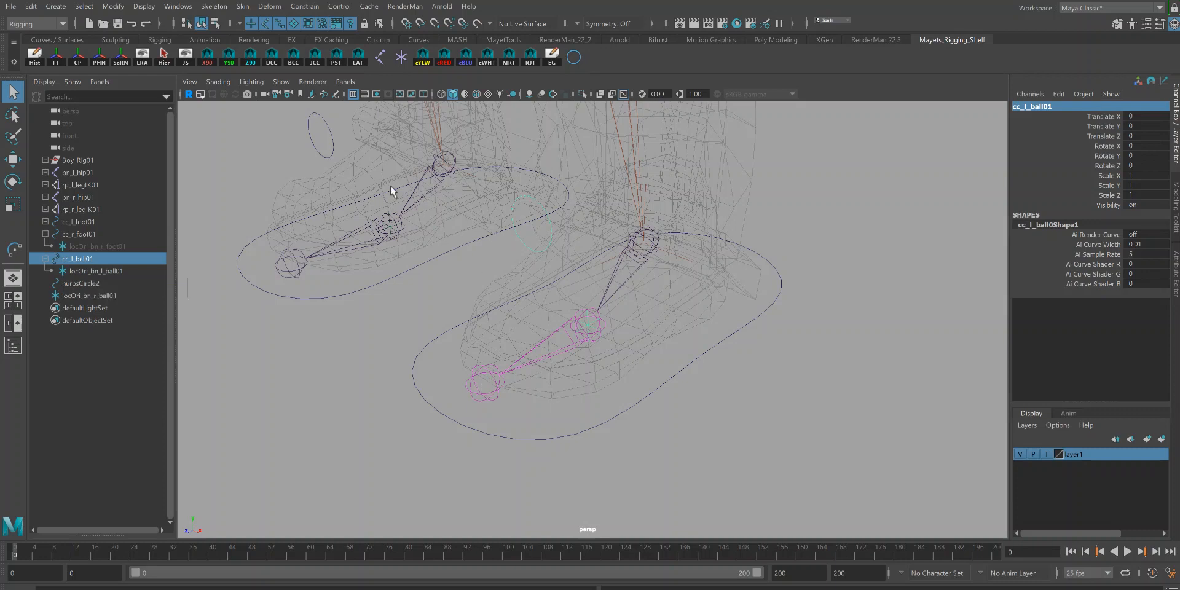
{"action": "left_click", "coordinate": [332, 150]}
{"action": "left_click", "coordinate": [330, 150]}
{"action": "double_click", "coordinate": [1027, 105]}
{"action": "type", "text": "cc_r_ball01"}
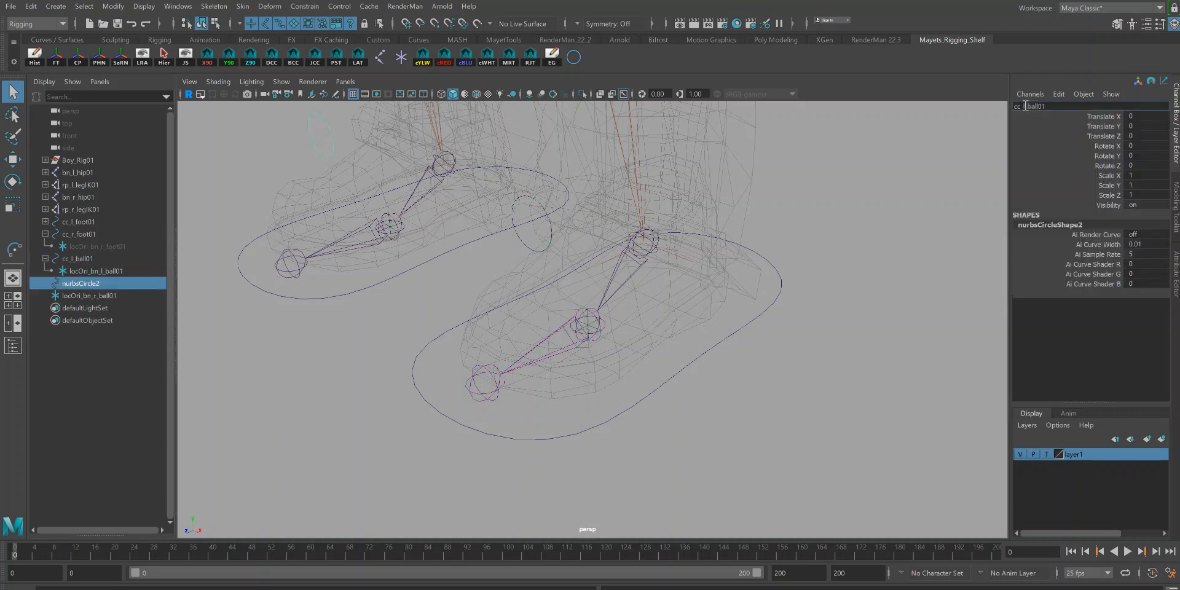
{"action": "key", "text": "BackSpace"}
{"action": "type", "text": "r"}
{"action": "key", "text": "Return"}
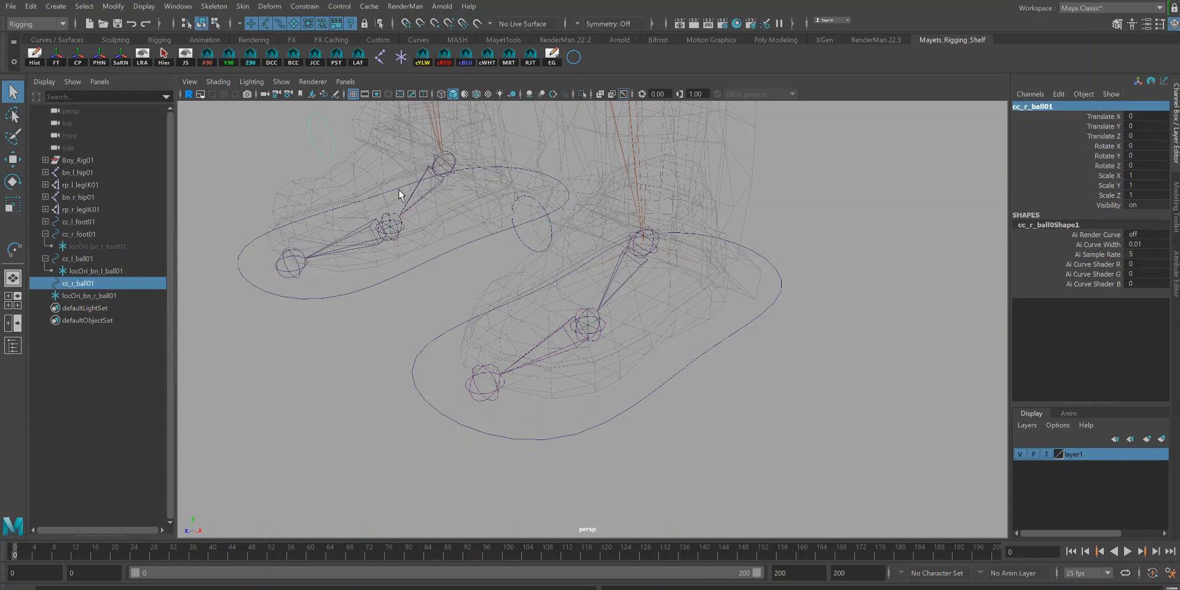
Step: Orient-constrain the right ball joint to the right ball orient locator
{"action": "left_click", "coordinate": [116, 296]}
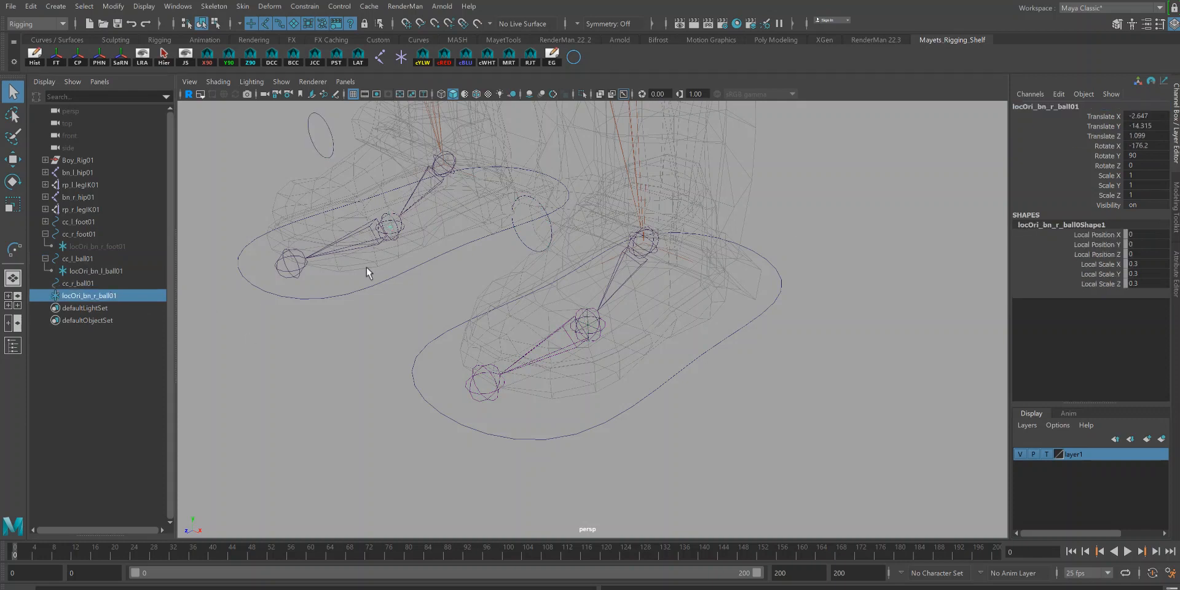
{"action": "left_click", "coordinate": [384, 239], "text": "shift"}
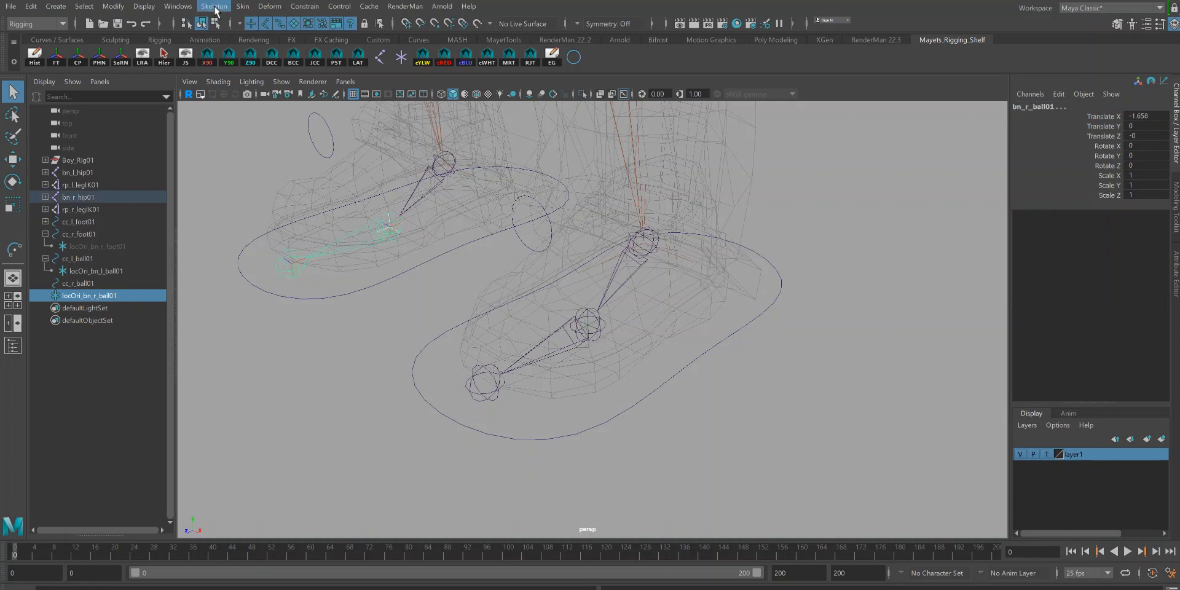
{"action": "left_click", "coordinate": [304, 6]}
{"action": "left_click", "coordinate": [317, 64]}
Step: Parent the right ball orient locator under cc_r_ball01
{"action": "left_click", "coordinate": [95, 293]}
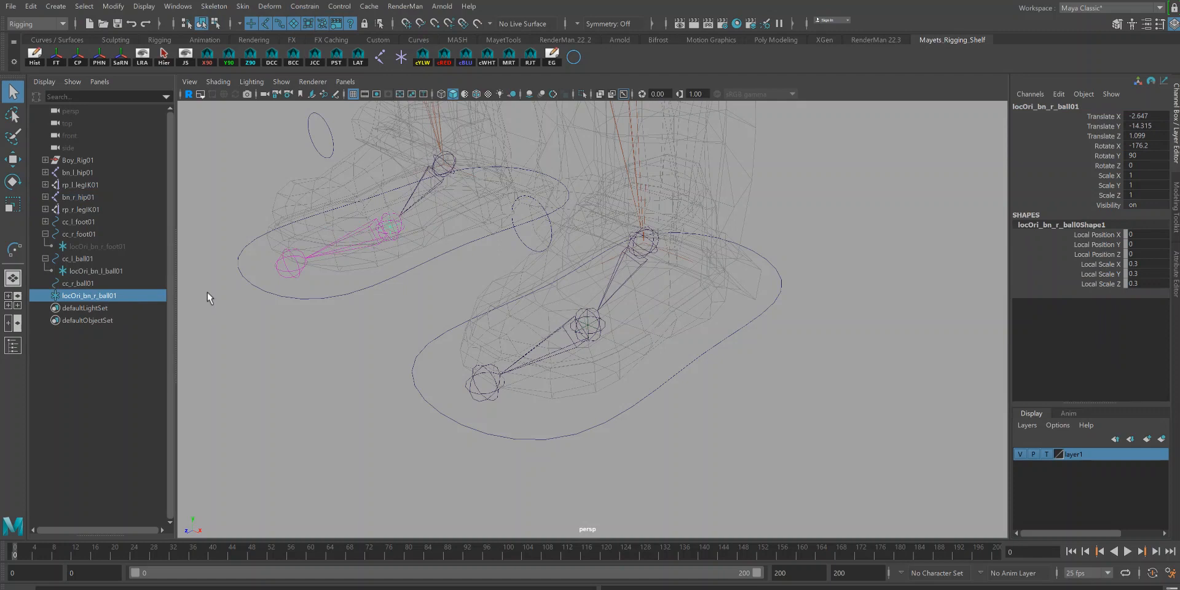
{"action": "left_click", "coordinate": [330, 136], "text": "shift"}
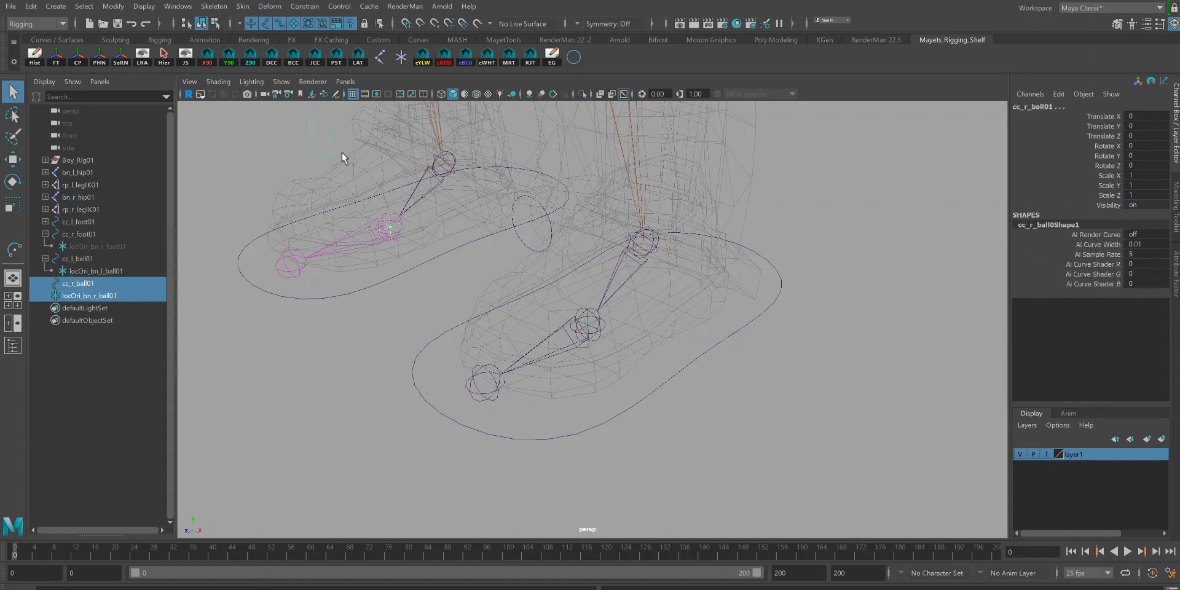
{"action": "key", "text": "p"}
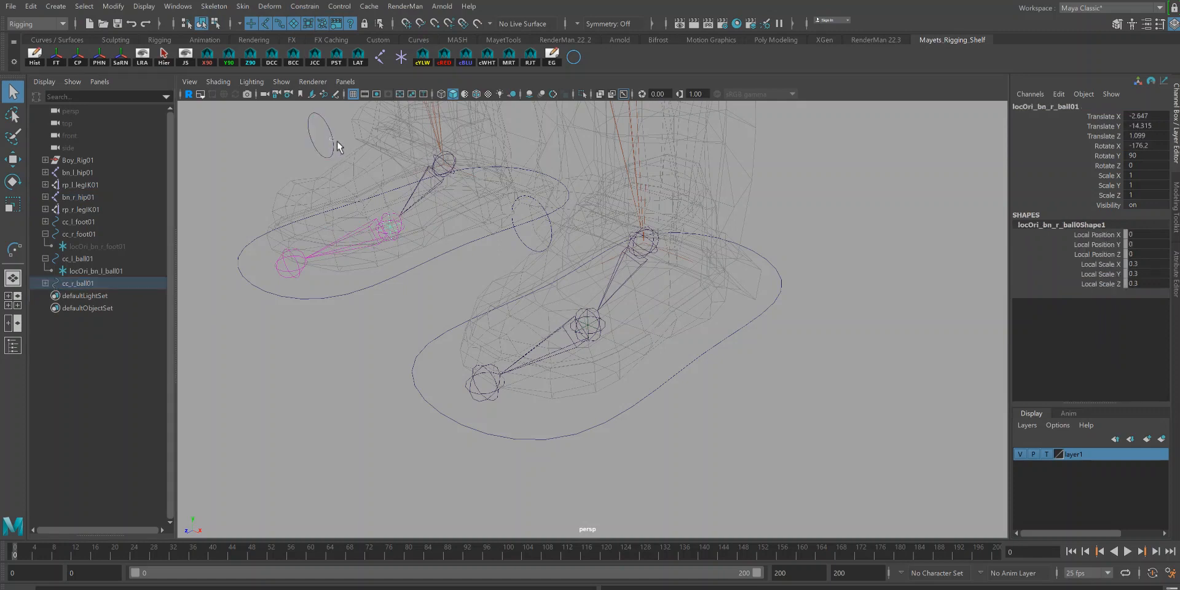
Step: Try rotating the right and left ball control circles, undoing each rotation
{"action": "left_click", "coordinate": [337, 142]}
{"action": "key", "text": "e"}
{"action": "left_click_drag", "start_coordinate": [353, 206], "coordinate": [393, 179]}
{"action": "key", "text": "ctrl+z"}
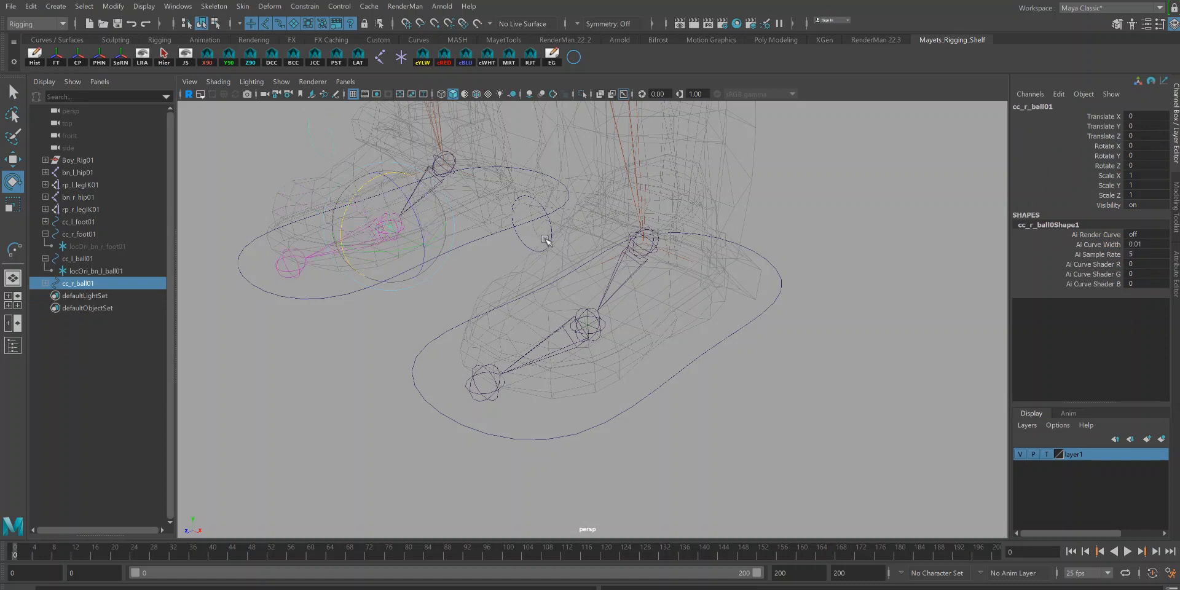
{"action": "left_click", "coordinate": [545, 239]}
{"action": "left_click_drag", "start_coordinate": [572, 287], "coordinate": [584, 269]}
{"action": "key", "text": "ctrl+z"}
{"action": "scroll", "coordinate": [684, 348], "scroll_direction": "down", "scroll_amount": 6}
{"action": "key", "text": "q"}
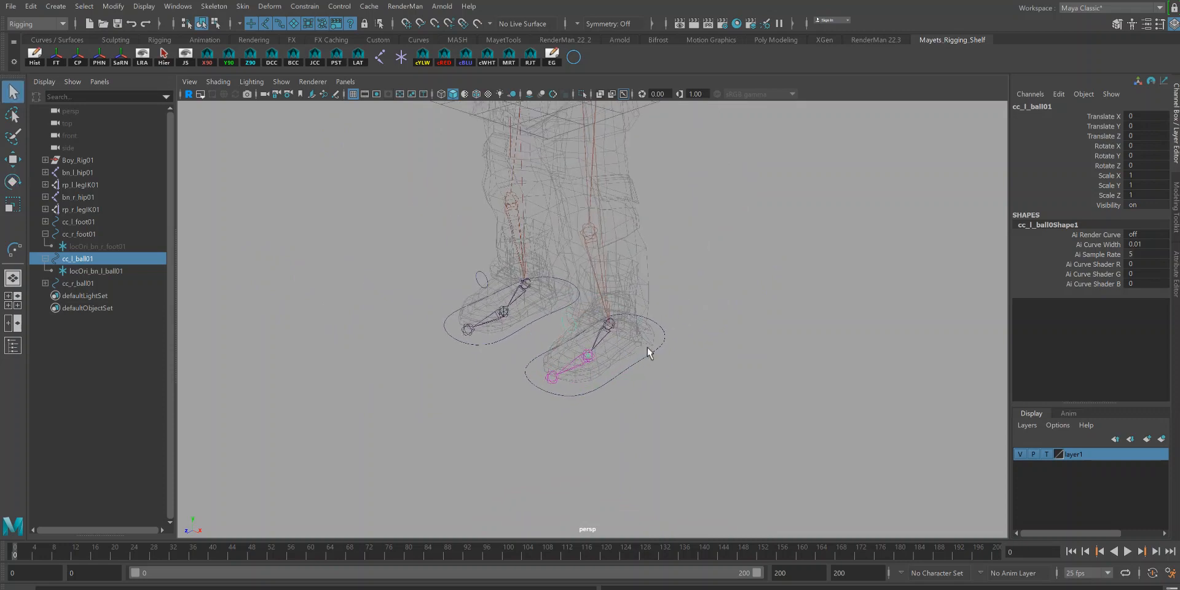
Step: Enable drawing overrides on cc_l_ball01's shape and pick an index override colour for it
{"action": "left_click_drag", "start_coordinate": [664, 349], "coordinate": [669, 424], "text": "alt"}
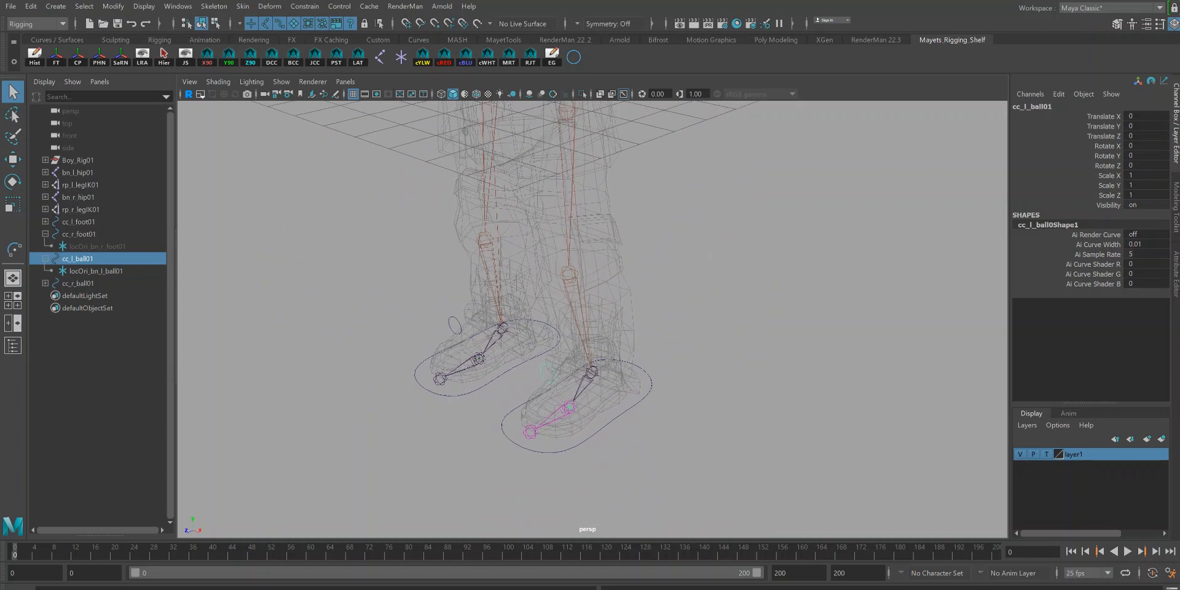
{"action": "left_click", "coordinate": [1174, 229]}
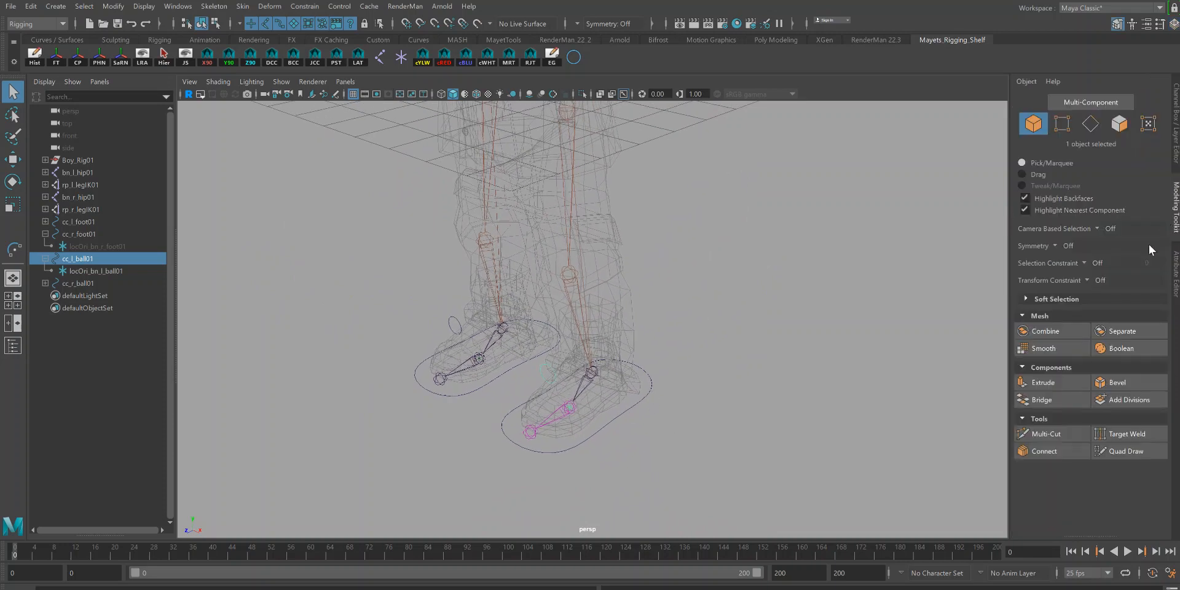
{"action": "left_click", "coordinate": [1174, 273]}
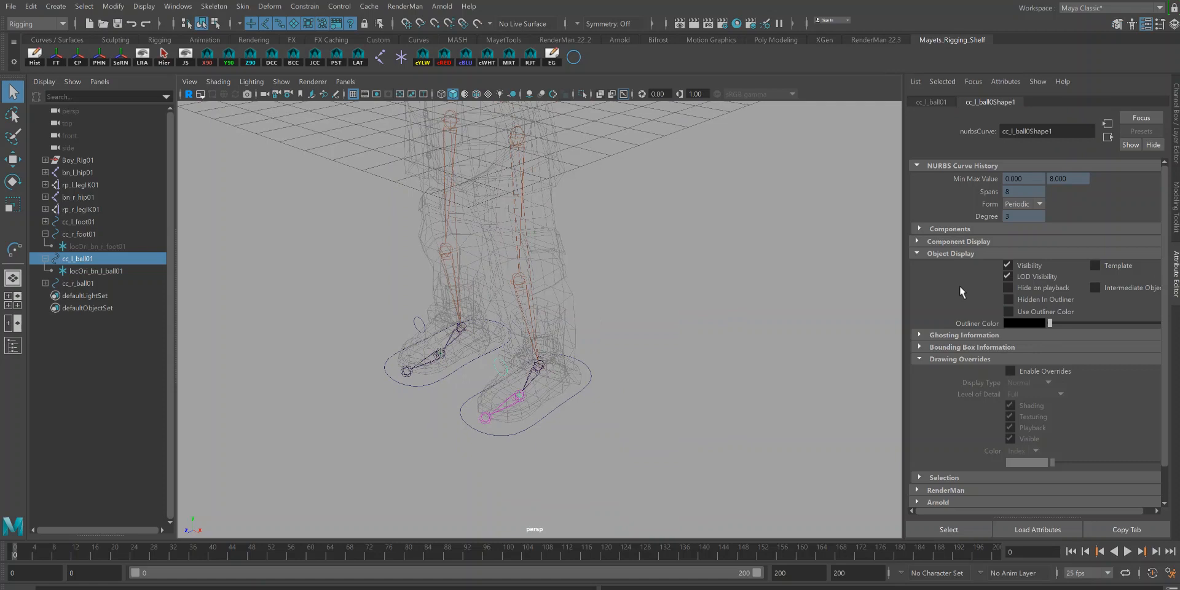
{"action": "left_click", "coordinate": [920, 359]}
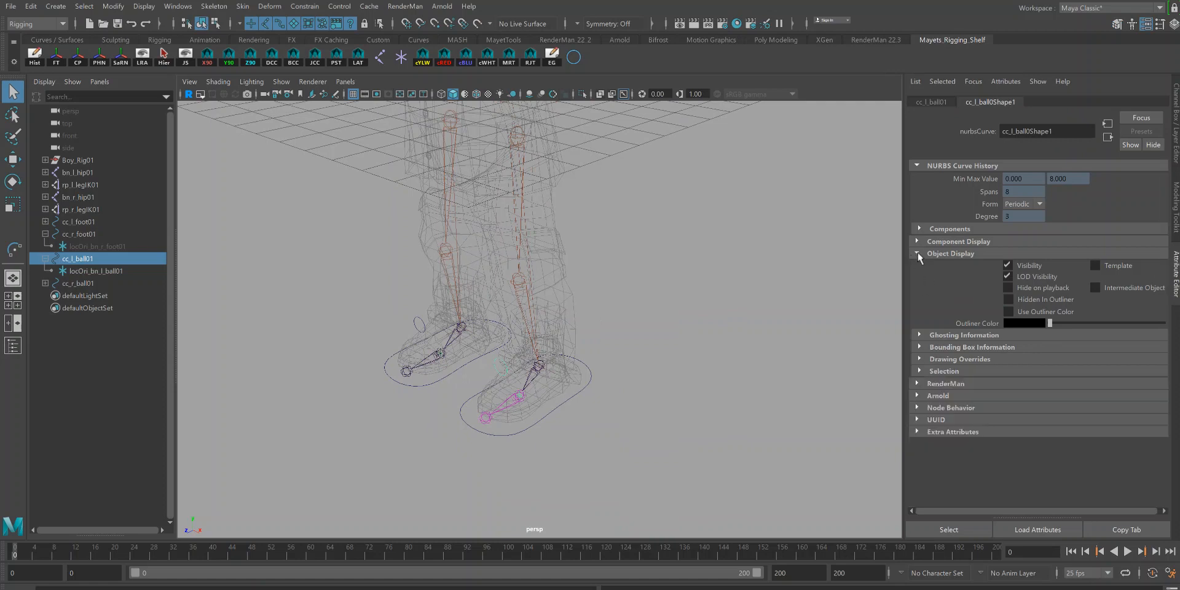
{"action": "left_click", "coordinate": [920, 254]}
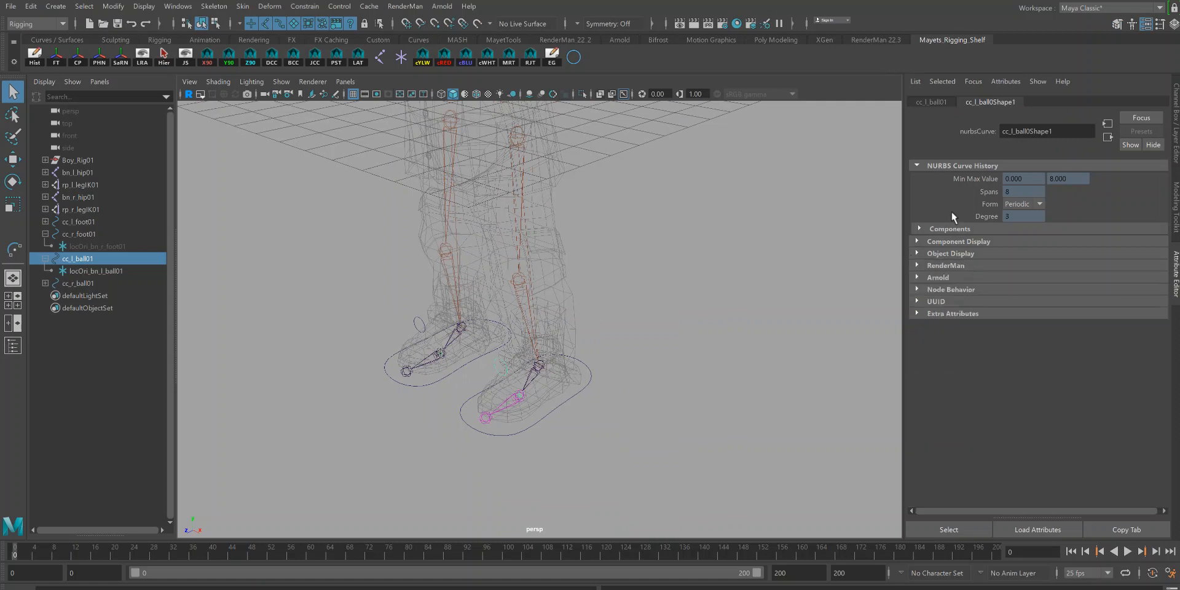
{"action": "left_click", "coordinate": [919, 252]}
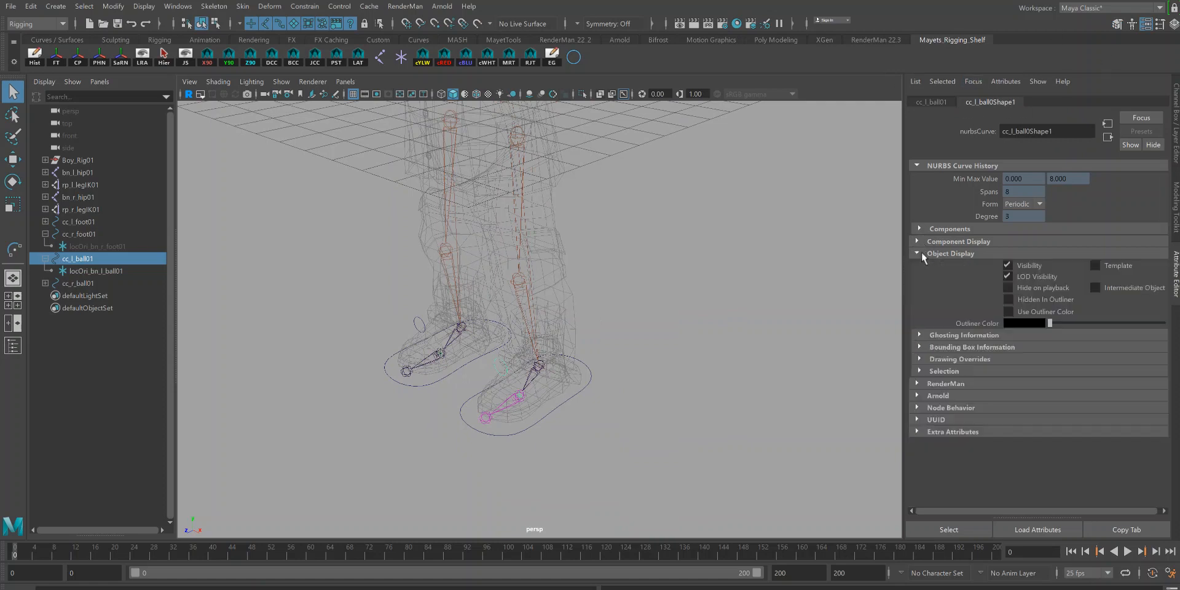
{"action": "left_click", "coordinate": [929, 361]}
{"action": "left_click", "coordinate": [1010, 371]}
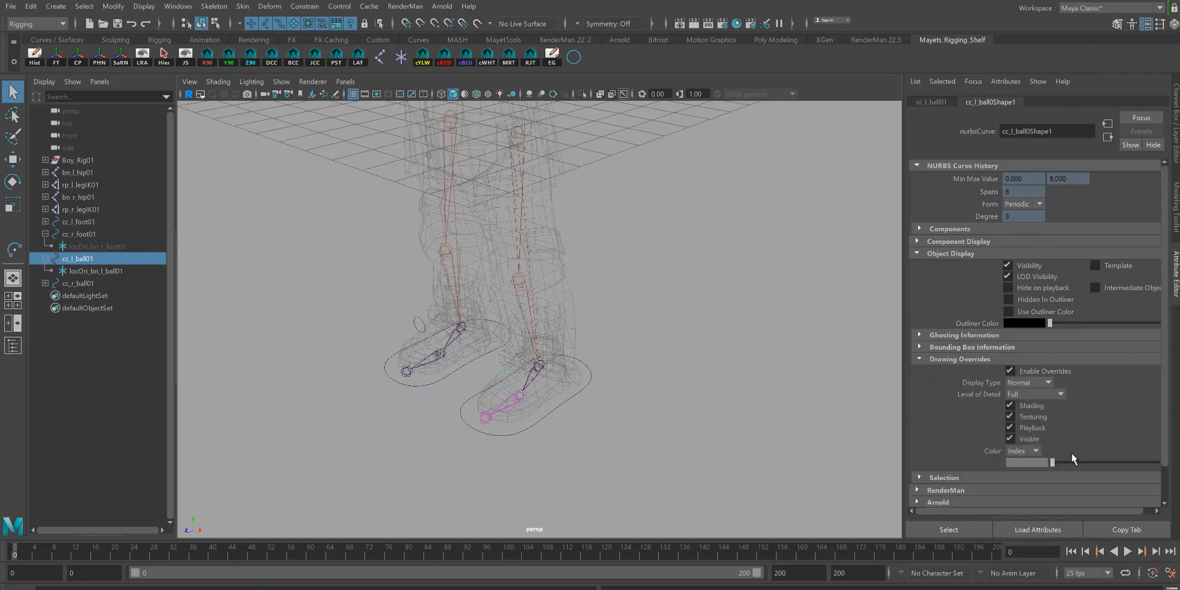
{"action": "left_click_drag", "start_coordinate": [1051, 462], "coordinate": [1074, 464]}
Step: Enable drawing overrides on cc_r_ball01's shape and set its index colour to red
{"action": "left_click", "coordinate": [421, 318]}
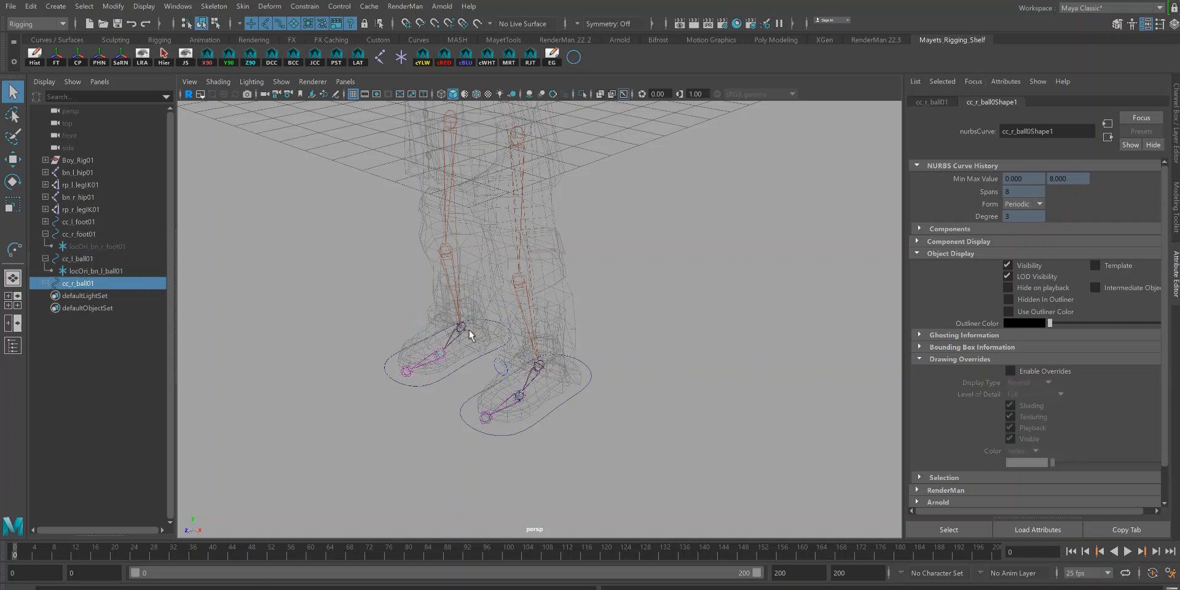
{"action": "left_click", "coordinate": [1009, 371]}
{"action": "left_click_drag", "start_coordinate": [1048, 462], "coordinate": [1097, 462]}
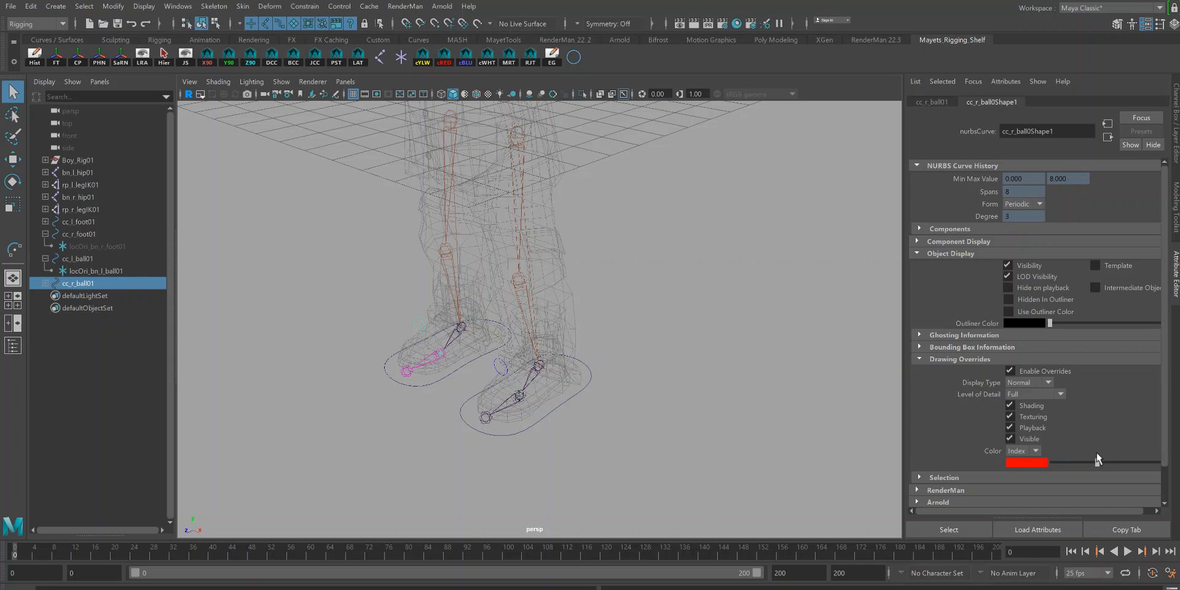
Step: Colour the left foot control blue and the right foot control cc_r_foot01 red, then clear the selection
{"action": "left_click", "coordinate": [562, 407]}
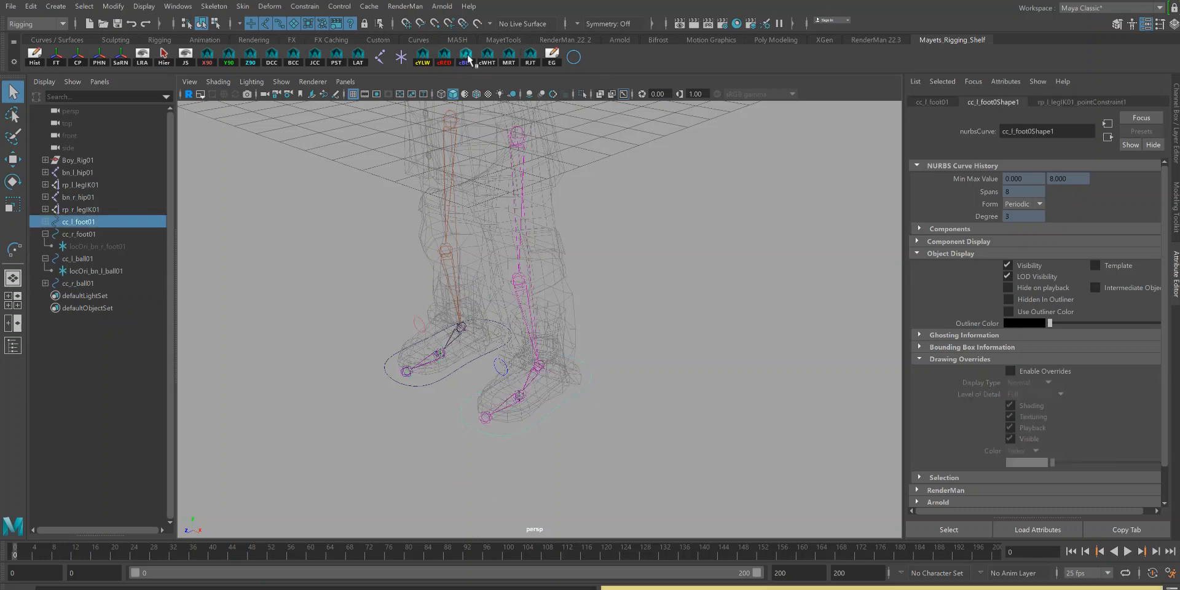
{"action": "left_click", "coordinate": [445, 374]}
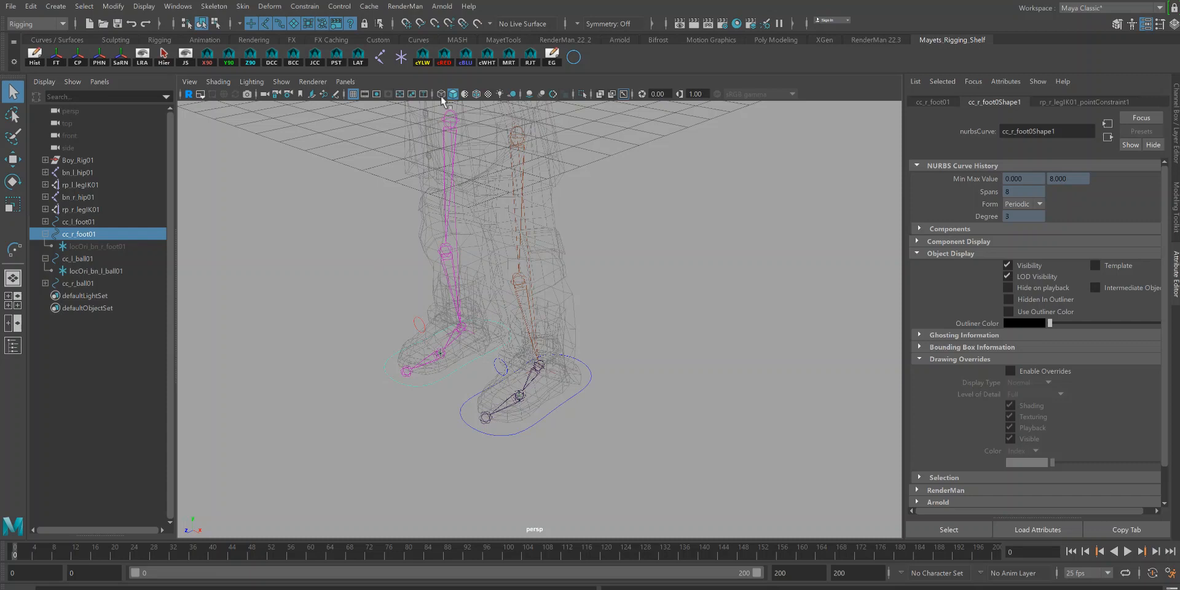
{"action": "left_click", "coordinate": [445, 58]}
{"action": "left_click", "coordinate": [622, 384]}
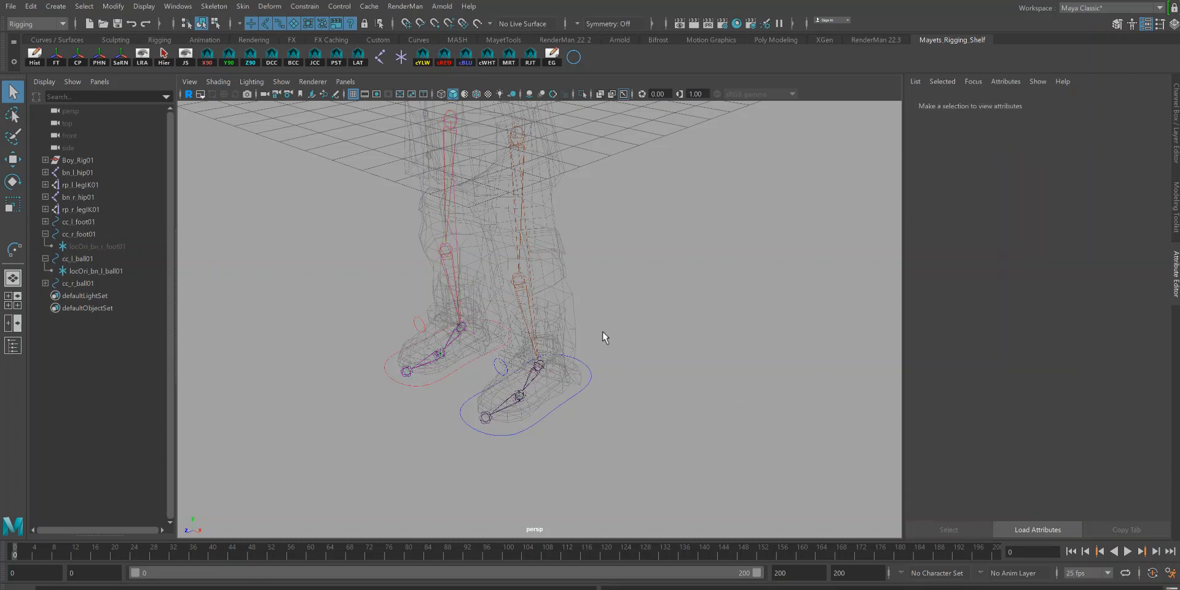
Step: Parent cc_l_ball01 under the left foot control cc_l_foot01
{"action": "right_click_drag", "start_coordinate": [613, 299], "coordinate": [659, 345], "text": "alt"}
{"action": "left_click_drag", "start_coordinate": [660, 345], "coordinate": [646, 377], "text": "alt"}
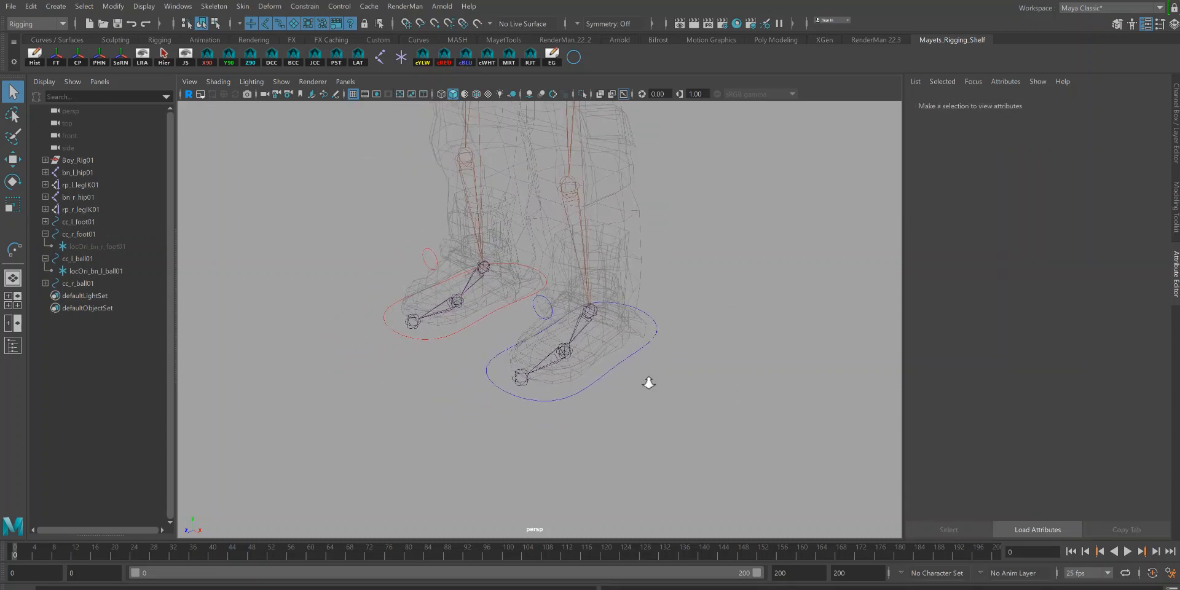
{"action": "left_click", "coordinate": [533, 305]}
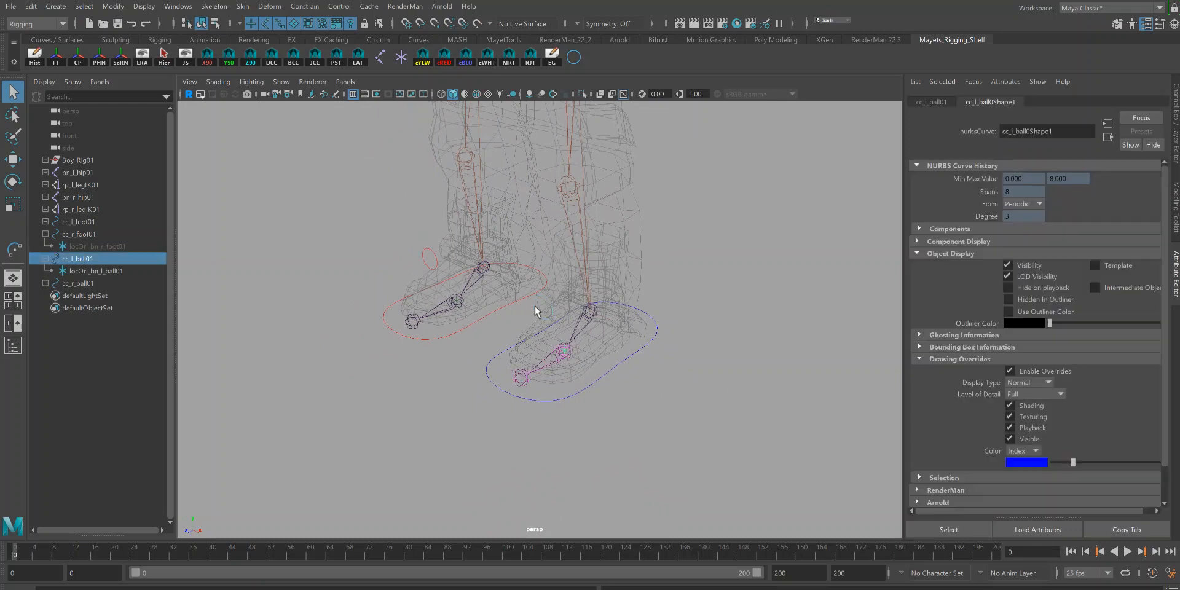
{"action": "left_click", "coordinate": [1173, 127]}
{"action": "left_click_drag", "start_coordinate": [677, 384], "coordinate": [678, 382], "text": "shift"}
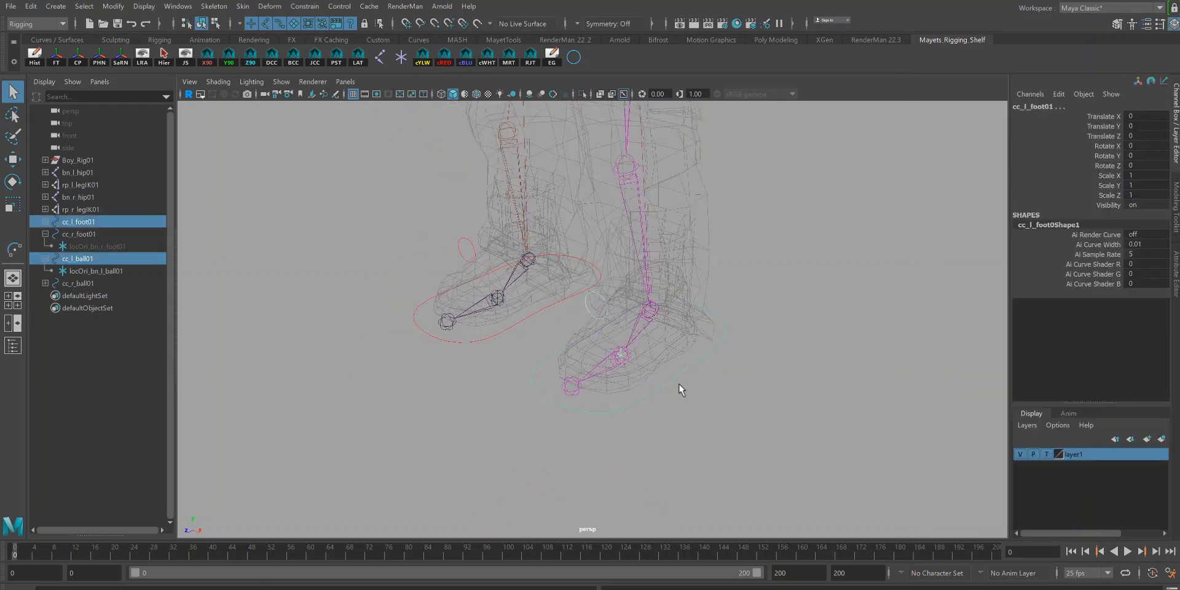
{"action": "key", "text": "p"}
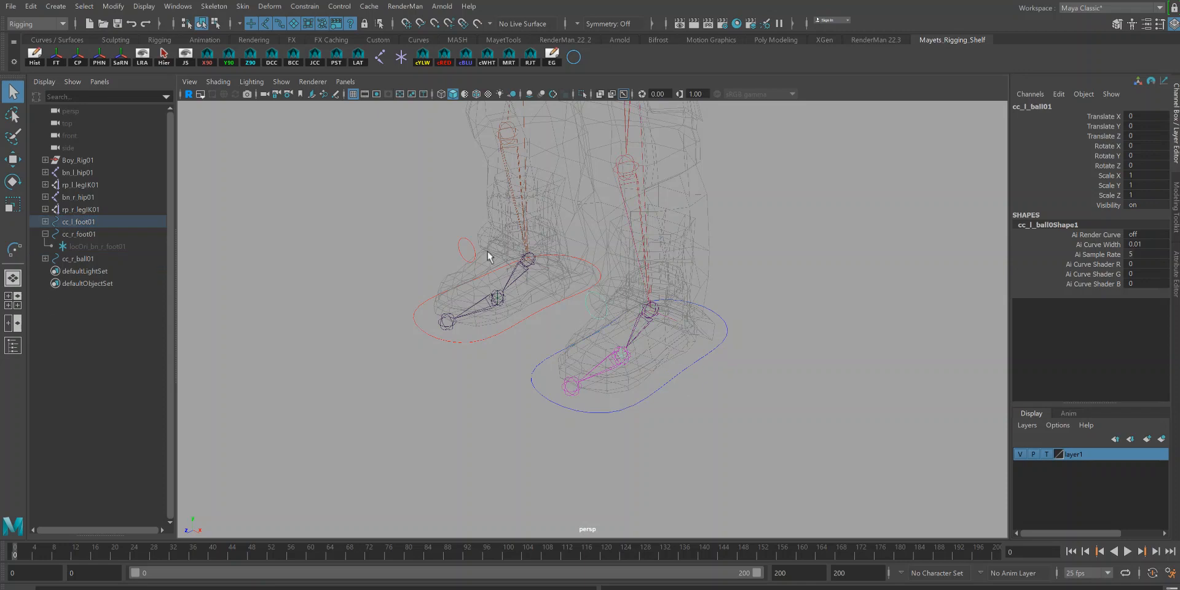
Step: Parent cc_r_ball01 under the right foot control cc_r_foot01
{"action": "left_click", "coordinate": [468, 247]}
{"action": "left_click", "coordinate": [506, 338], "text": "shift"}
{"action": "key", "text": "p"}
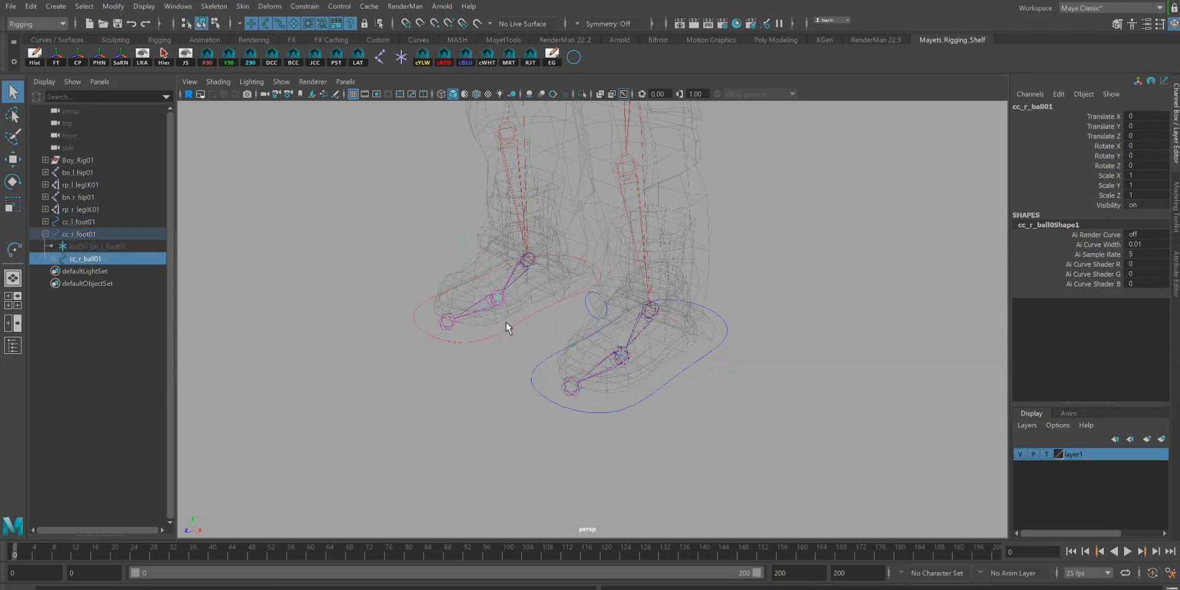
Step: Try moving the right foot control upward with the Move tool, undoing the move
{"action": "left_click", "coordinate": [519, 337]}
{"action": "left_click_drag", "start_coordinate": [518, 339], "coordinate": [414, 348], "text": "alt"}
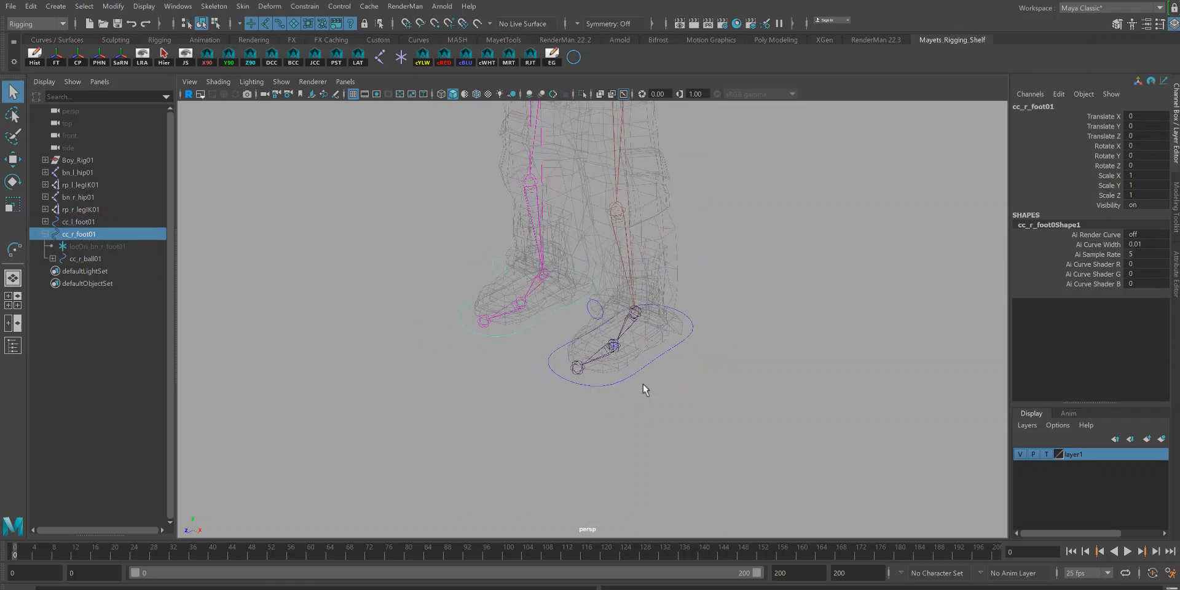
{"action": "key", "text": "w"}
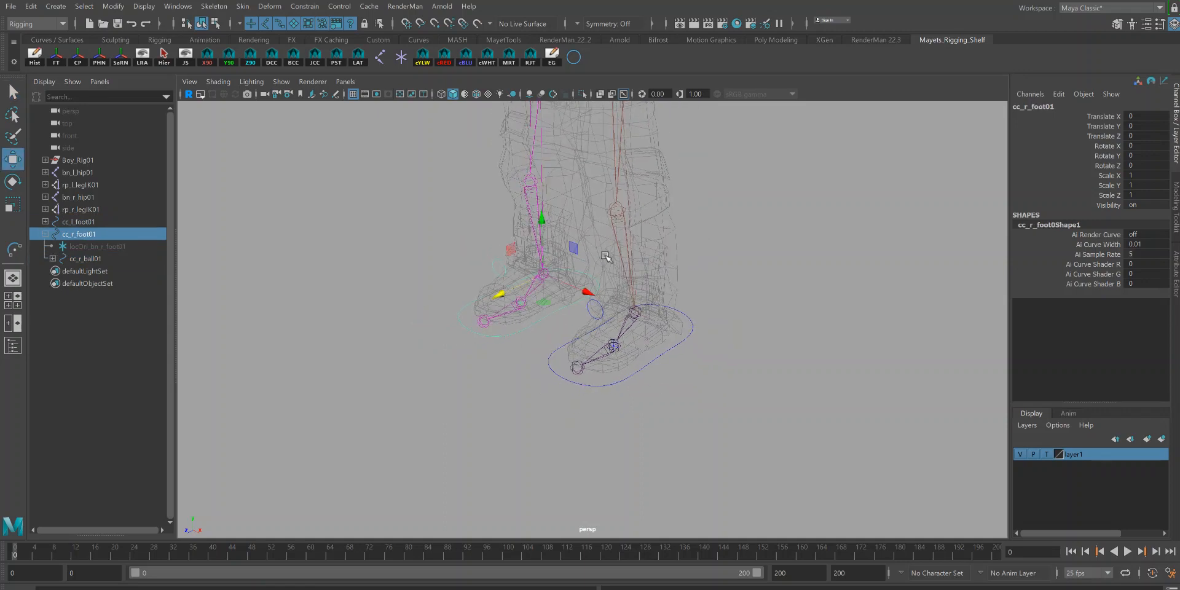
{"action": "left_click_drag", "start_coordinate": [543, 222], "coordinate": [543, 200]}
{"action": "key", "text": "ctrl+z"}
Step: Expand Boy_Rig01 and globalMove01 and parent both foot controls under controlObjects01
{"action": "left_click", "coordinate": [45, 159]}
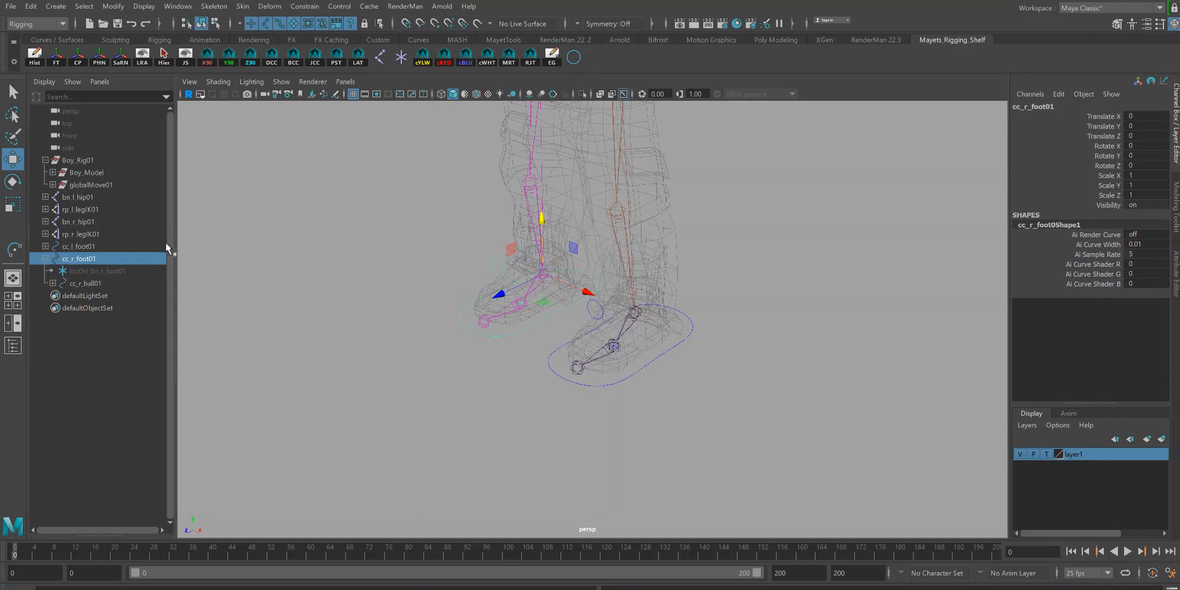
{"action": "left_click", "coordinate": [53, 184]}
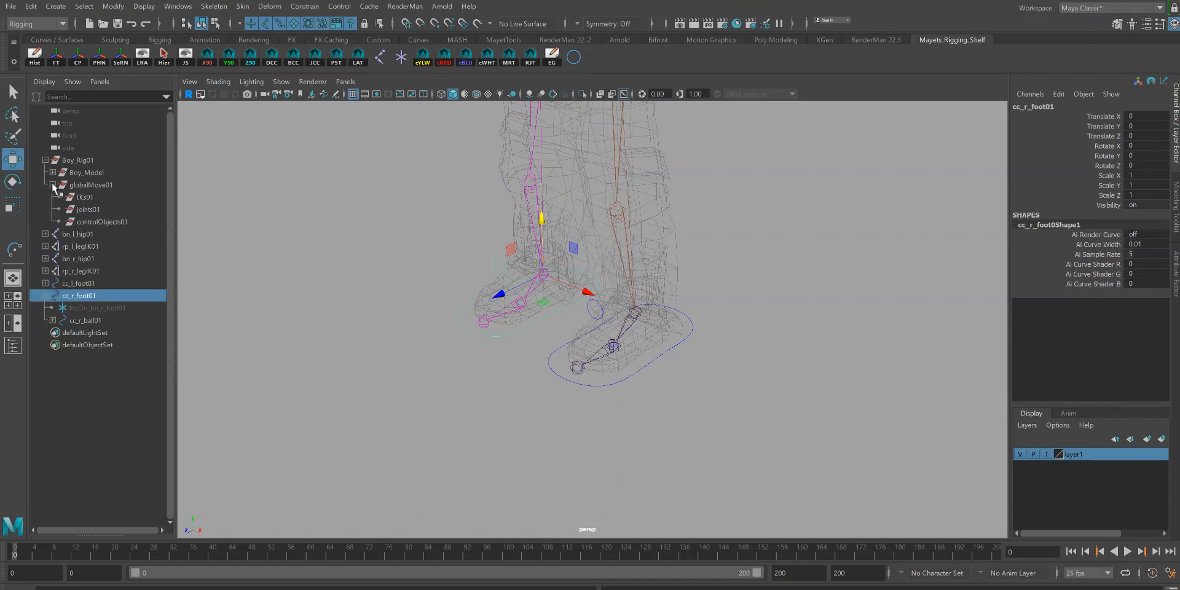
{"action": "left_click", "coordinate": [80, 283], "text": "ctrl"}
{"action": "middle_click_drag", "start_coordinate": [91, 289], "coordinate": [91, 216]}
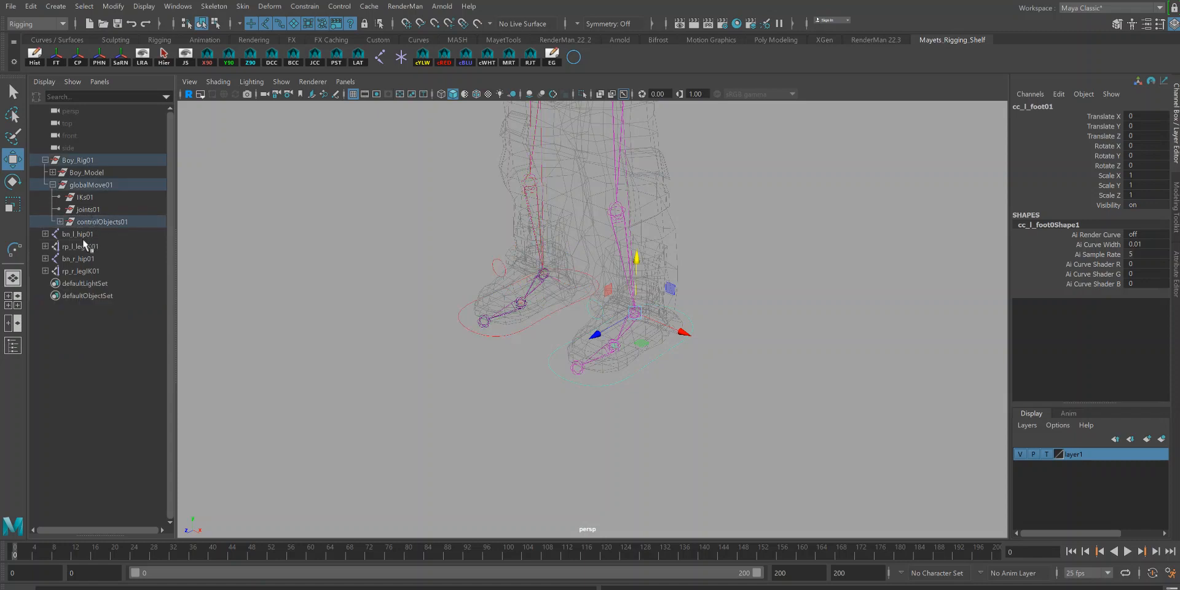
Step: Parent the left and right hip joints under the rig's joints01 group
{"action": "left_click", "coordinate": [83, 237]}
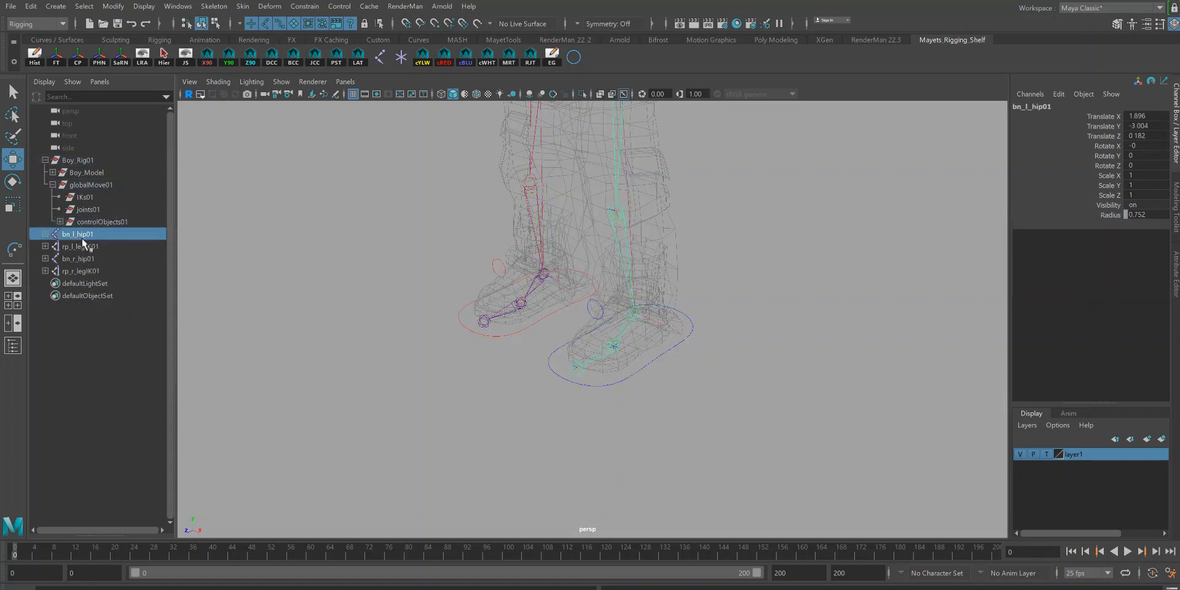
{"action": "middle_click_drag", "start_coordinate": [80, 234], "coordinate": [103, 209]}
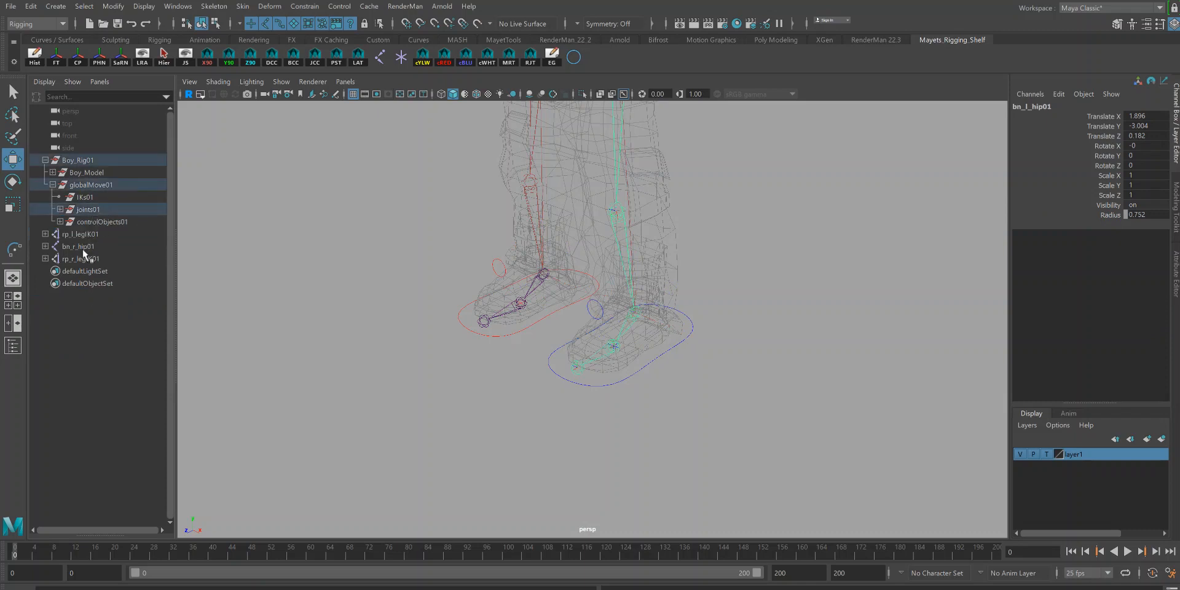
{"action": "left_click", "coordinate": [82, 246]}
{"action": "middle_click_drag", "start_coordinate": [82, 246], "coordinate": [101, 197]}
Step: Move both leg IK handles, rp_l_legIK01 and rp_r_legIK01, into the IKs01 group
{"action": "left_click", "coordinate": [81, 233]}
{"action": "left_click", "coordinate": [83, 244], "text": "shift"}
{"action": "left_click", "coordinate": [662, 361]}
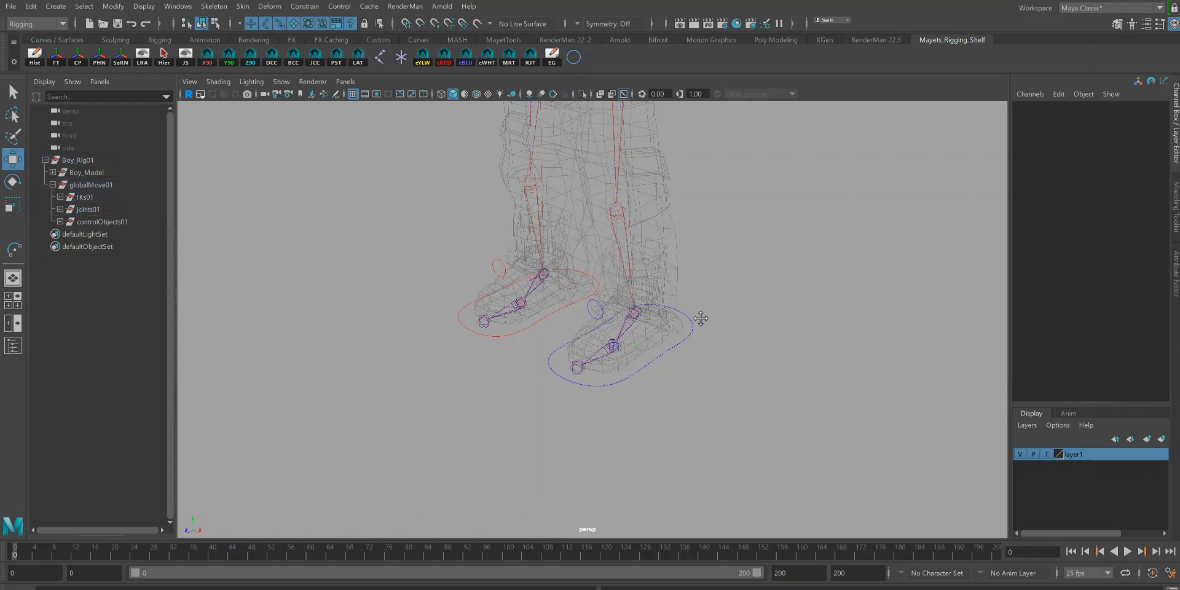
Step: Save the scene
{"action": "middle_click_drag", "start_coordinate": [700, 319], "coordinate": [682, 395], "text": "alt"}
{"action": "right_click_drag", "start_coordinate": [736, 445], "coordinate": [679, 408], "text": "alt"}
{"action": "left_click_drag", "start_coordinate": [680, 408], "coordinate": [636, 375], "text": "alt"}
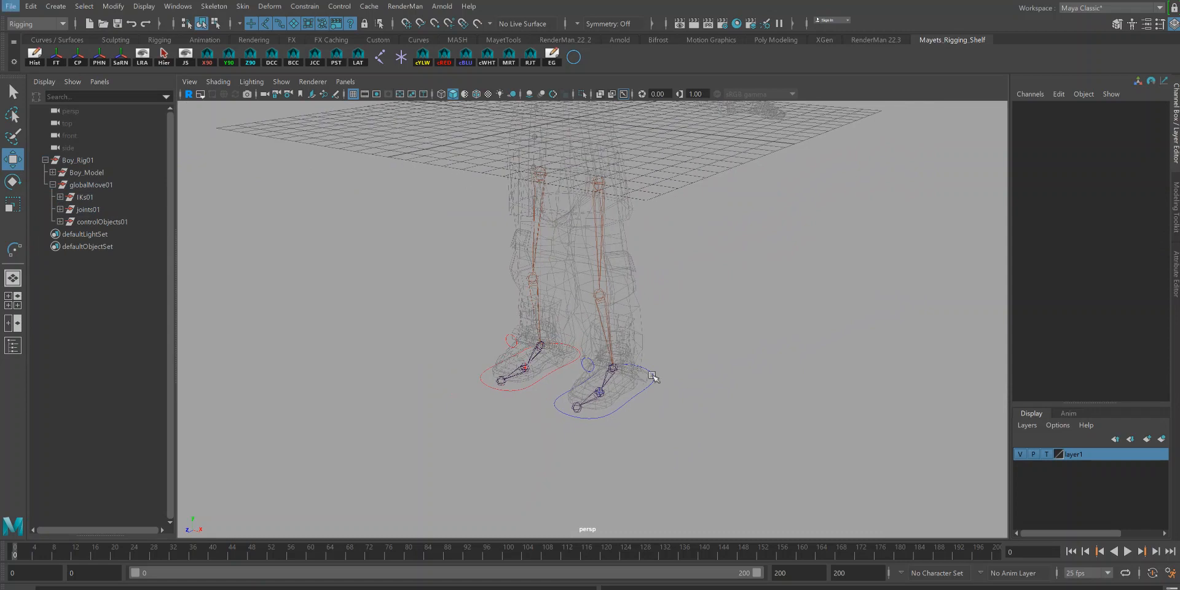
{"action": "key", "text": "ctrl+s"}
{"action": "left_click", "coordinate": [612, 329]}
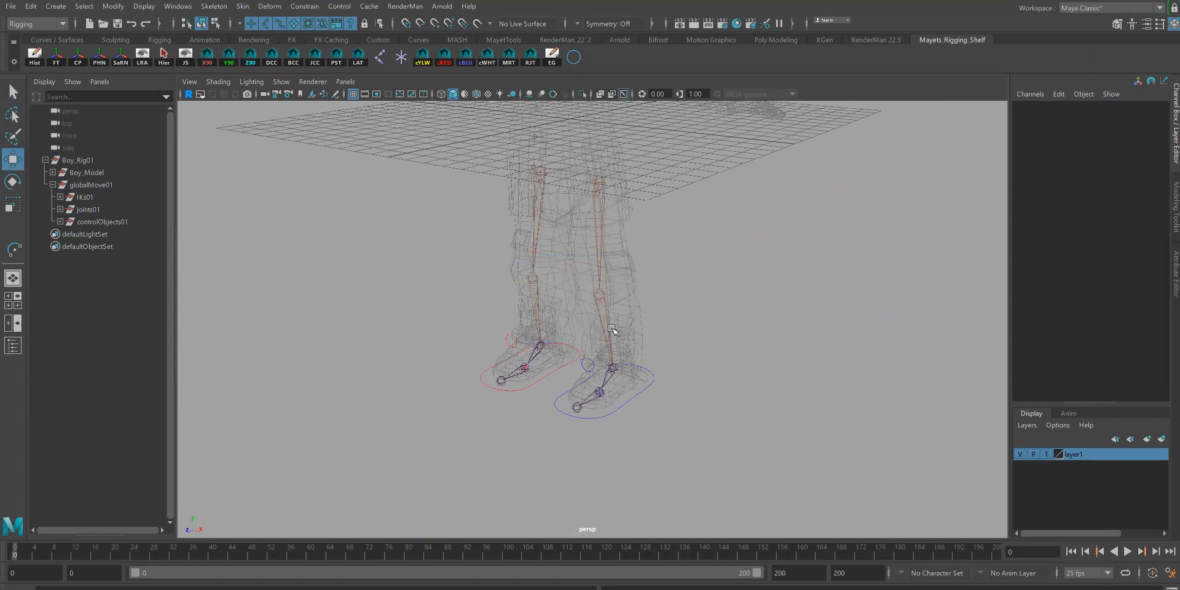